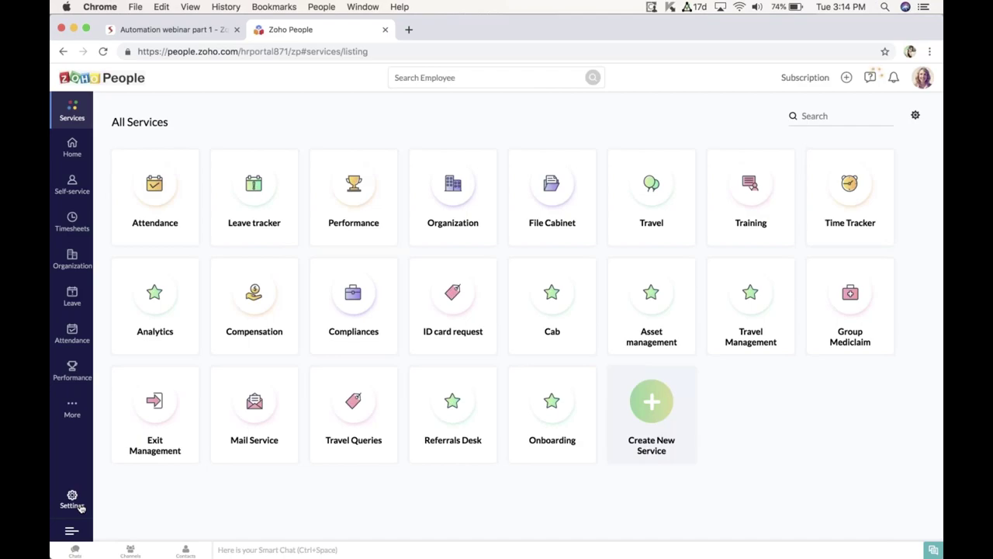
Step: Go from Settings to the Automation Workflows list
click(72, 500)
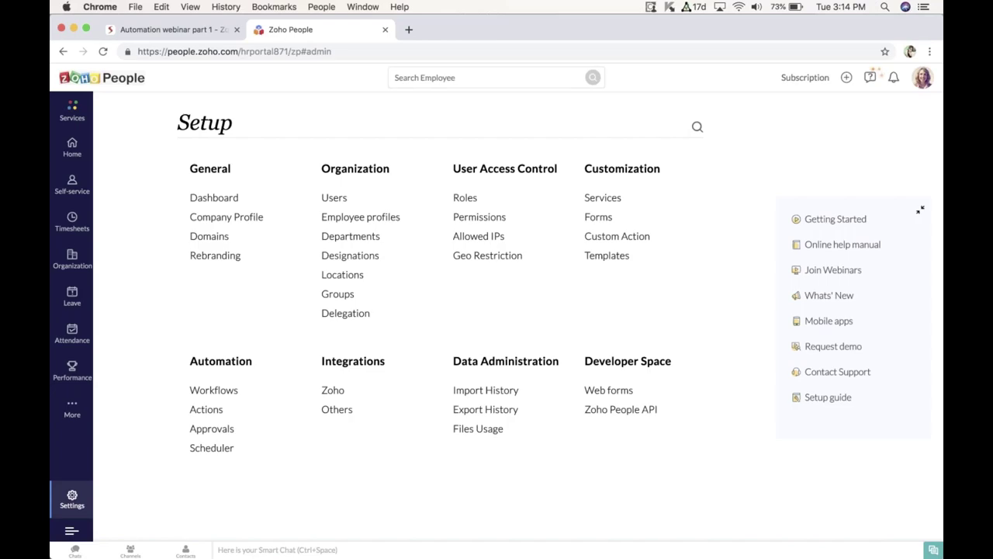
click(221, 391)
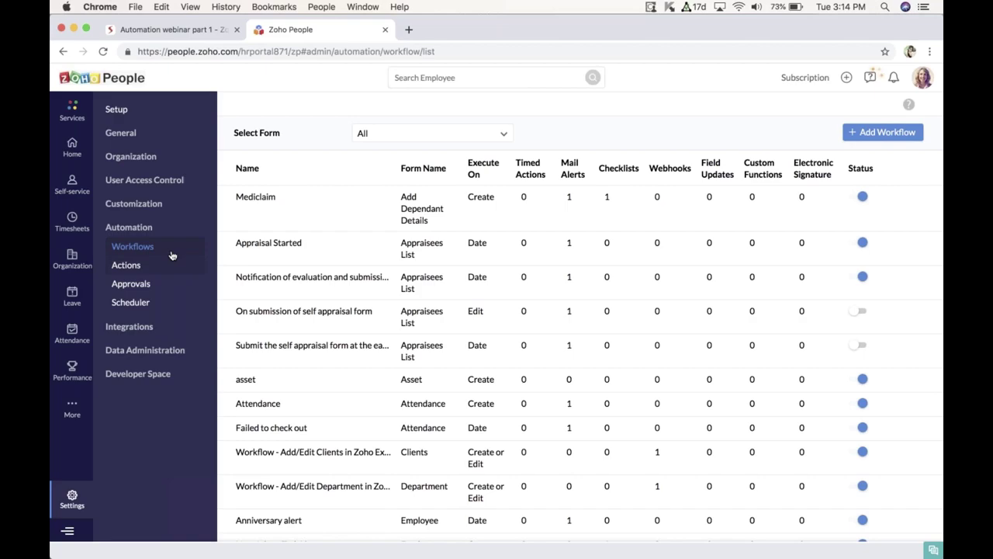
Step: Add a new Employee-form workflow and review the sections of its blank setup form
click(890, 133)
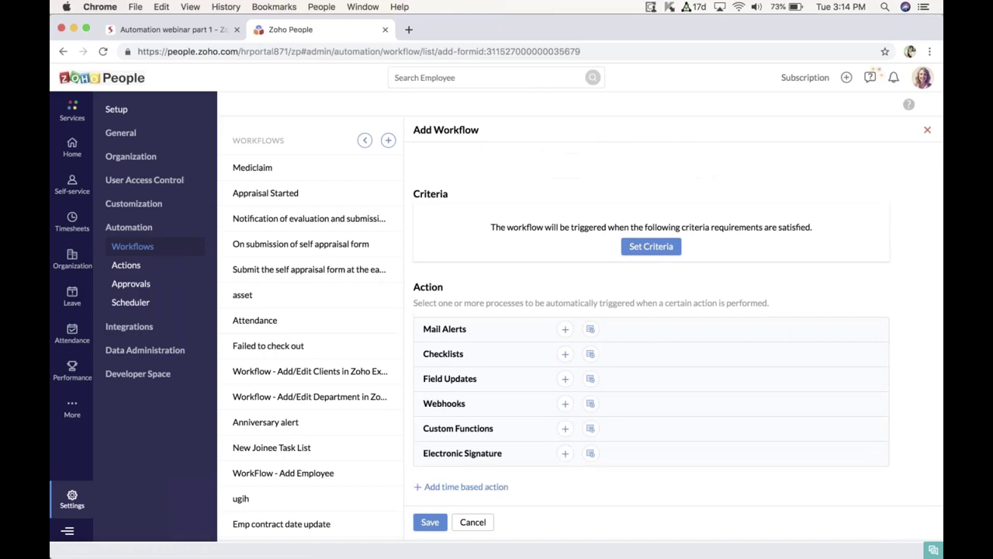
scroll(781, 210, up, 10)
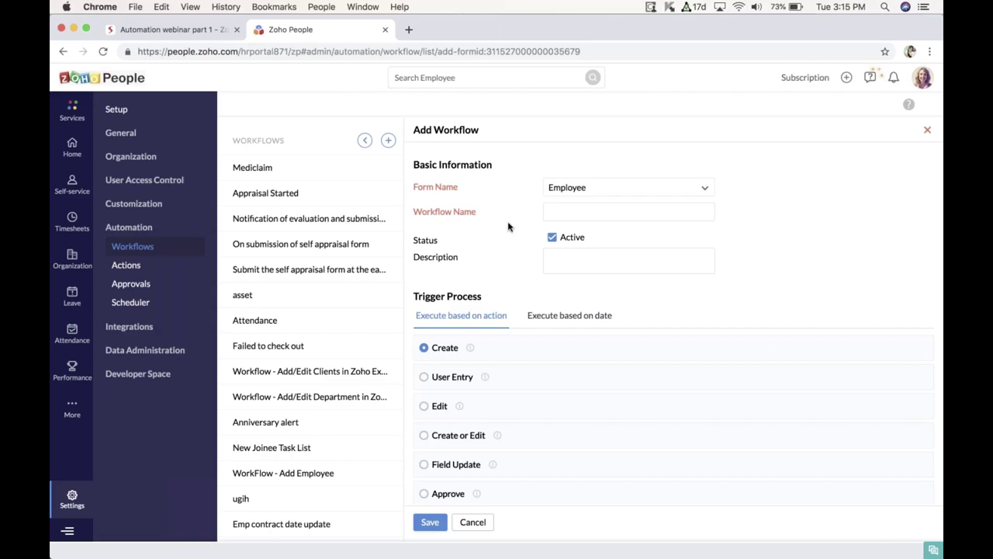
scroll(508, 226, down, 3)
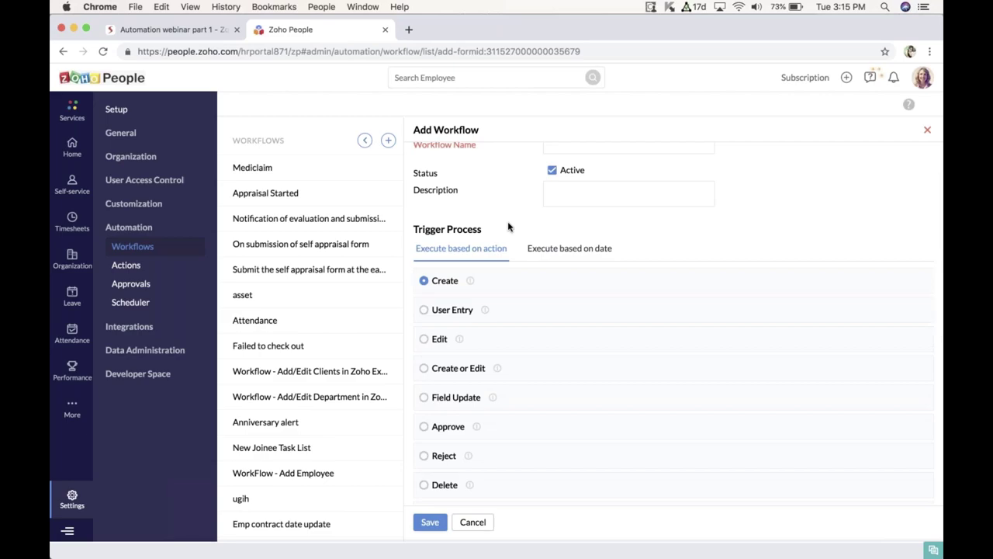
scroll(508, 226, down, 1)
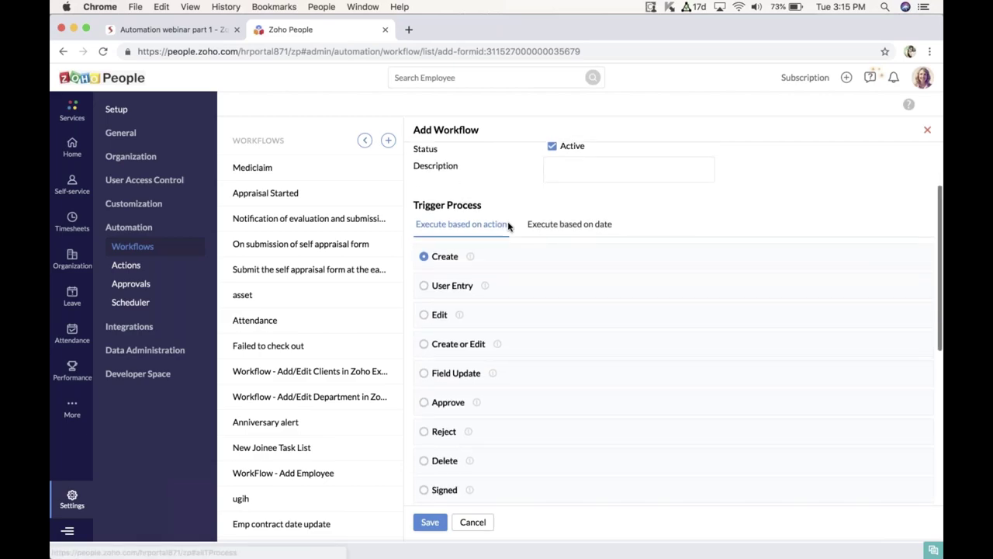
scroll(499, 394, down, 1)
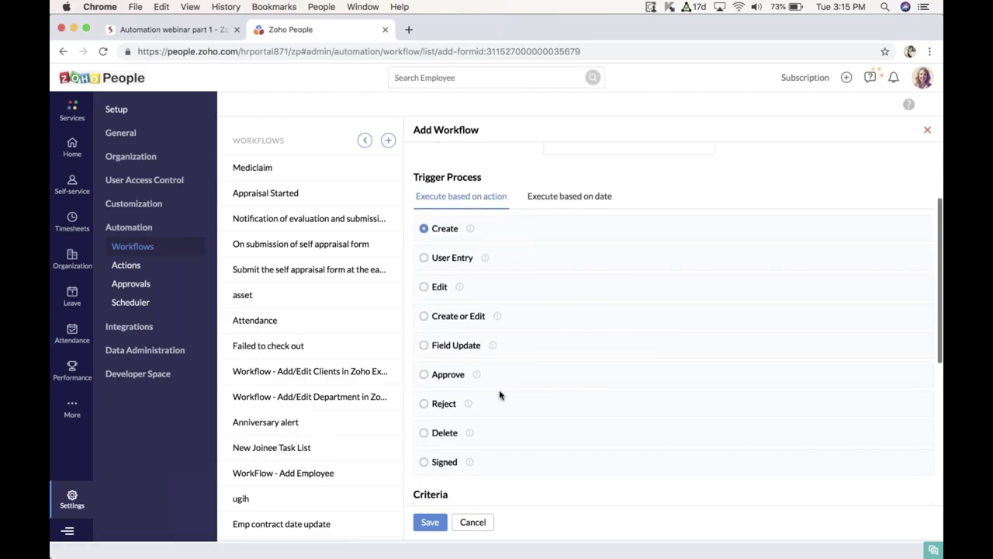
scroll(499, 395, up, 1)
scroll(499, 394, up, 3)
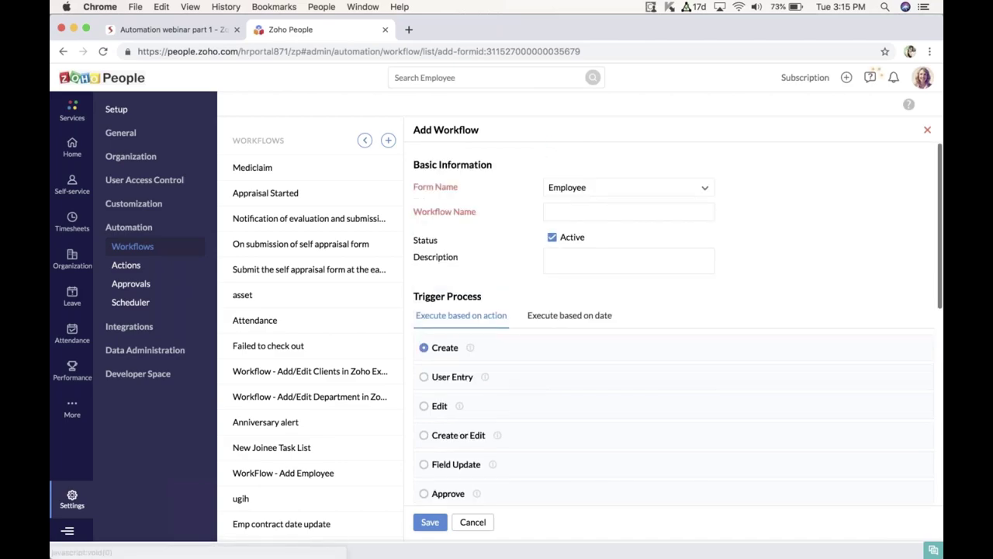
scroll(481, 380, down, 5)
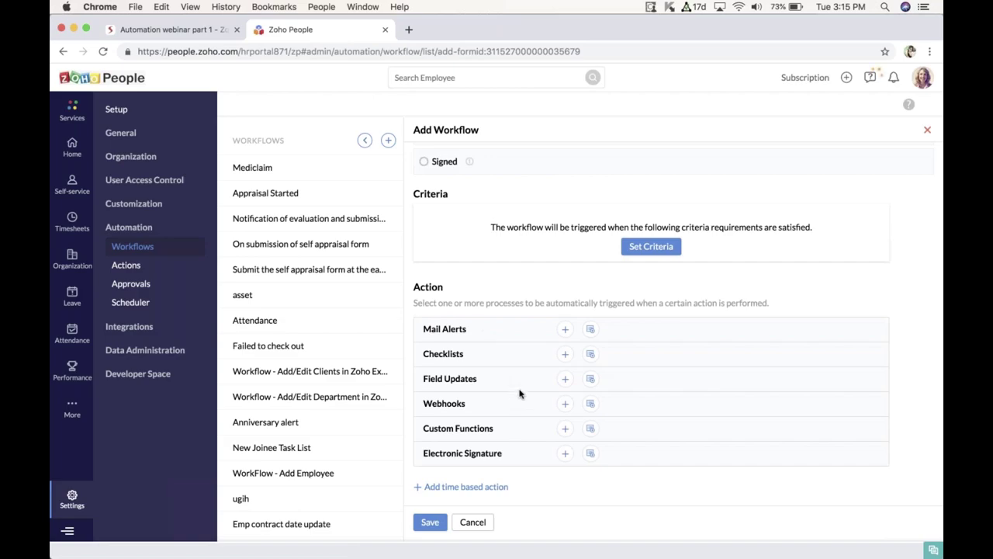
scroll(519, 394, up, 10)
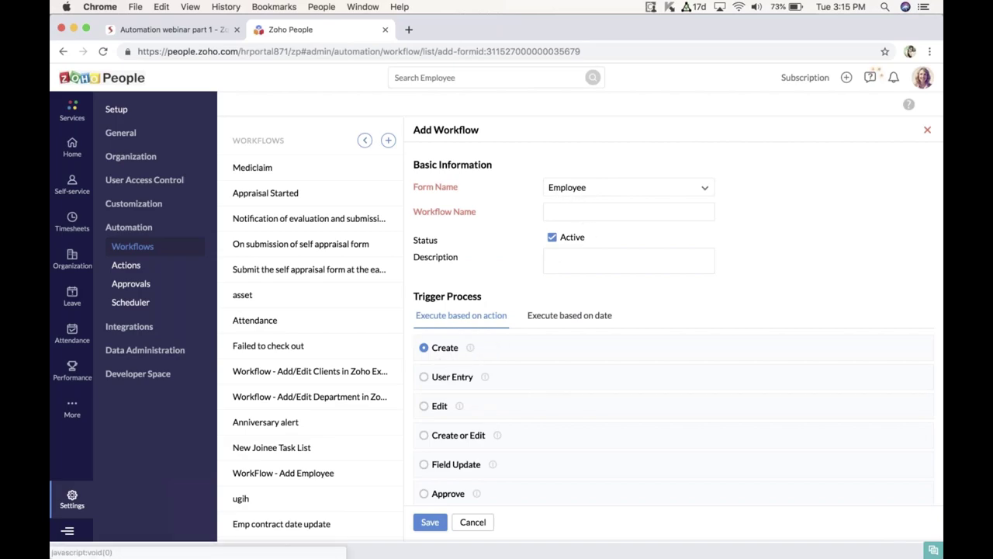
scroll(481, 339, down, 5)
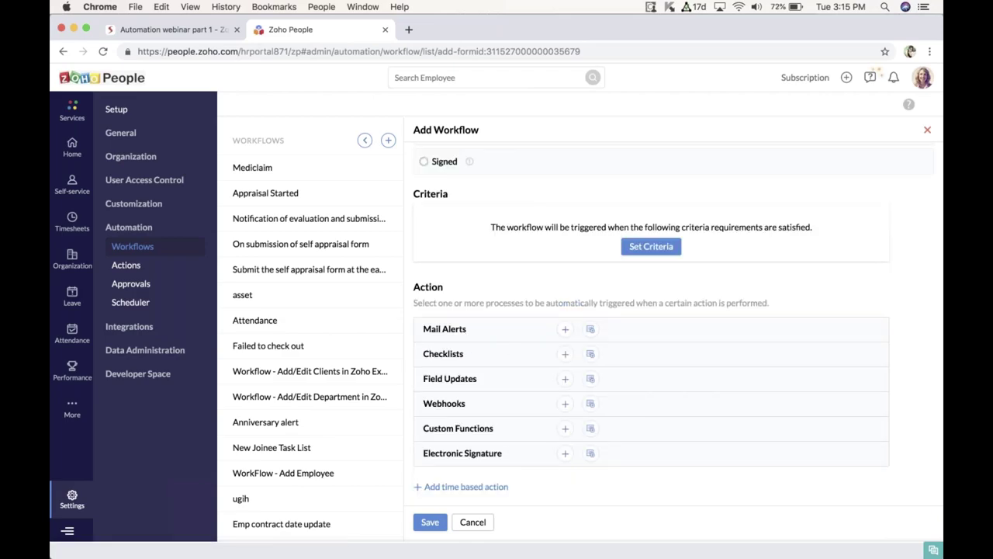
scroll(673, 326, up, 5)
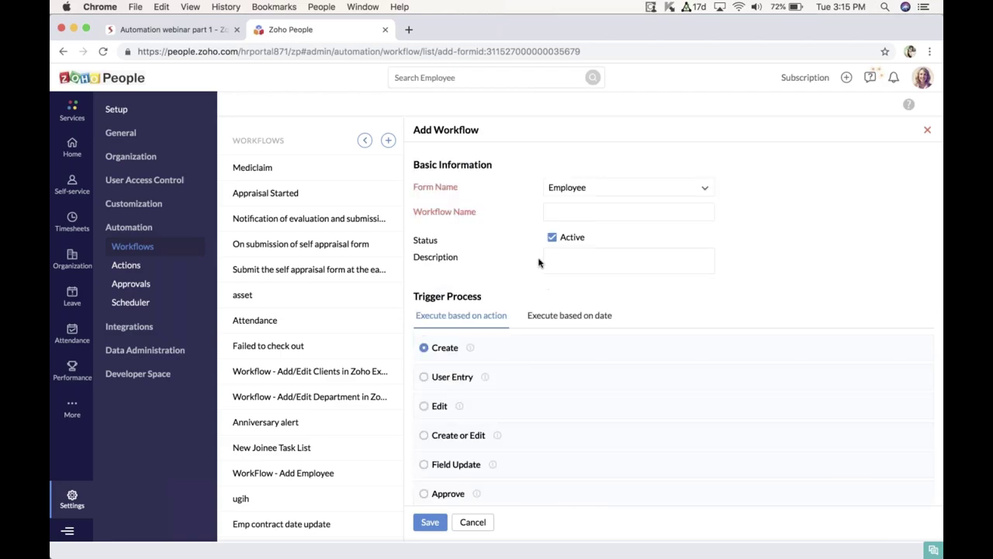
click(589, 211)
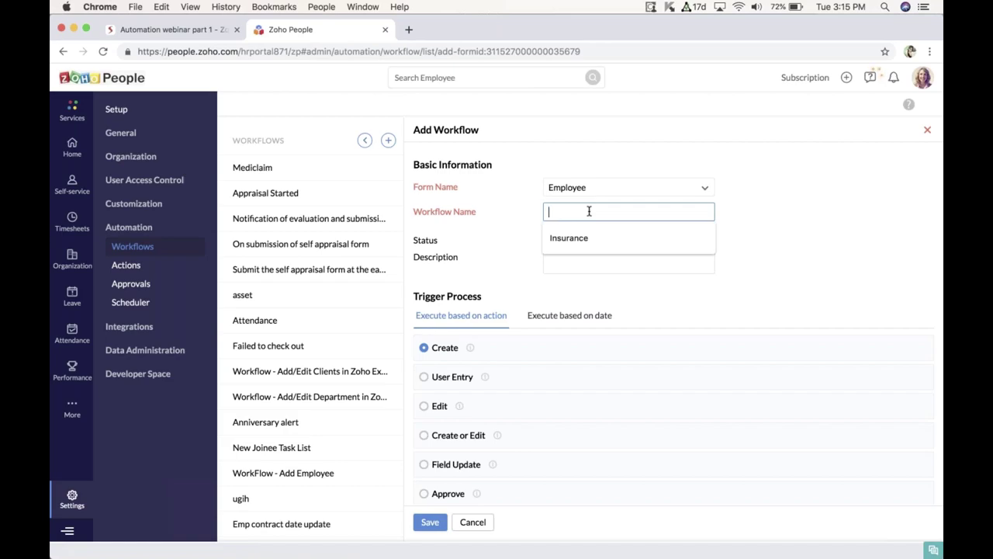
Step: Enter 'Probation Confirmation' as the workflow name, keeping Active status and the Create trigger
text(Proba)
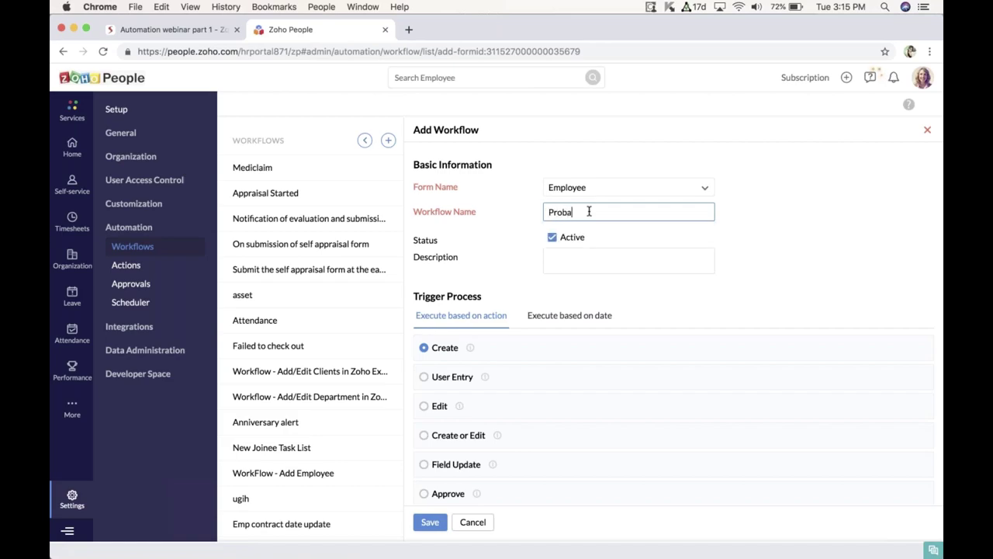
text(tion Confirmation)
scroll(608, 222, down, 2)
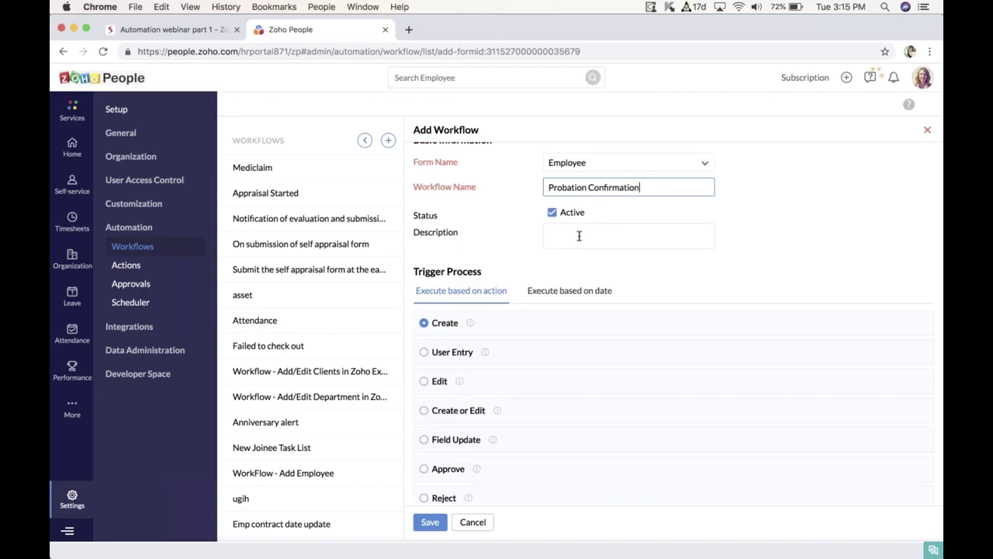
click(579, 236)
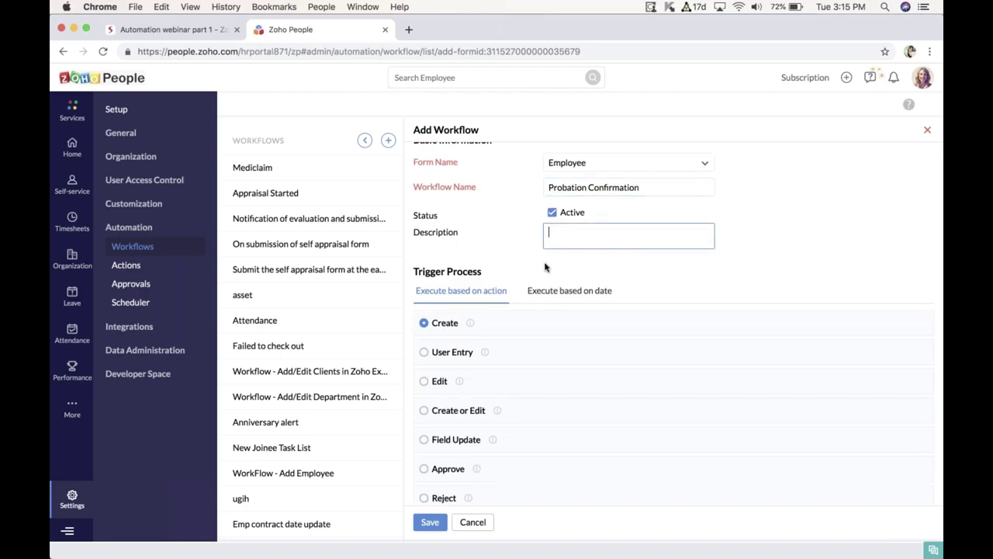
scroll(544, 267, down, 1)
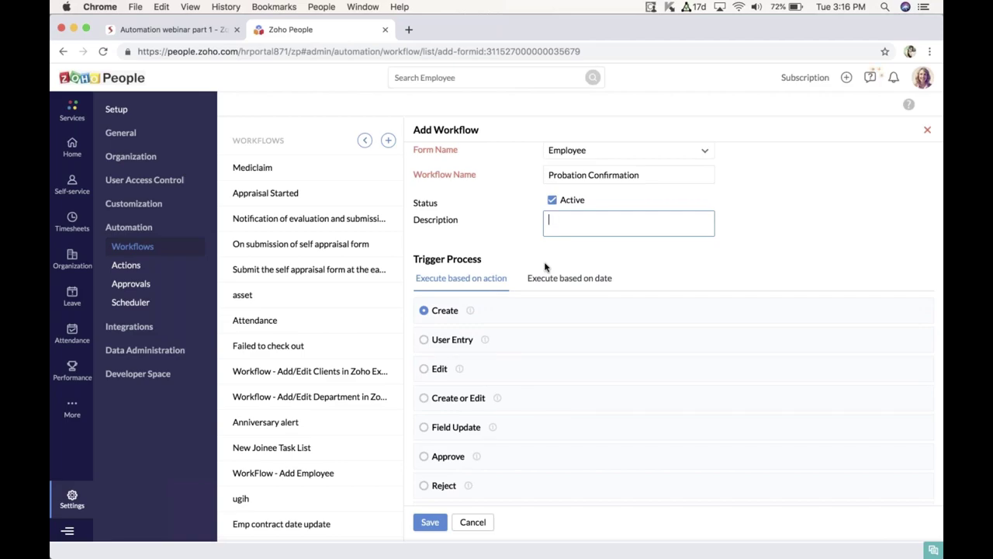
scroll(545, 267, down, 3)
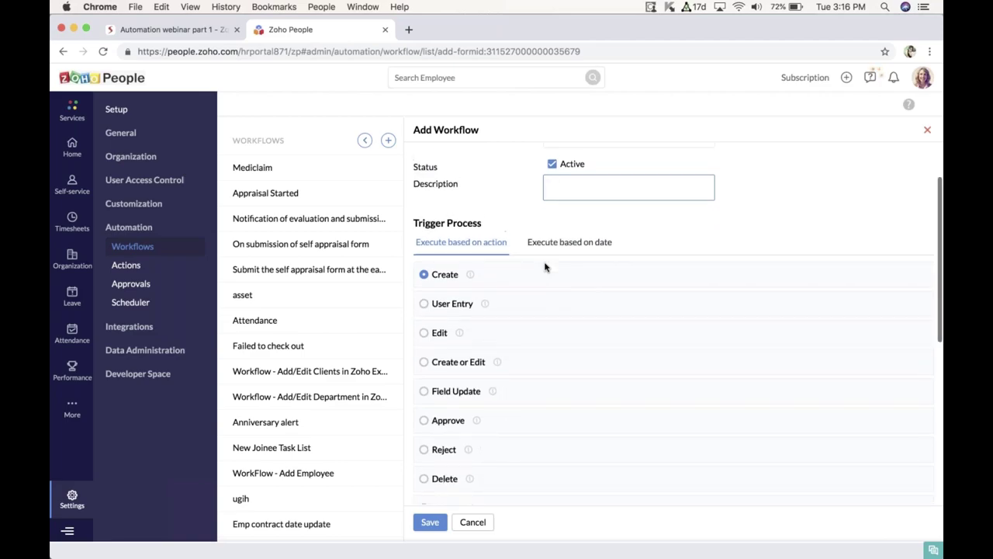
scroll(544, 267, up, 1)
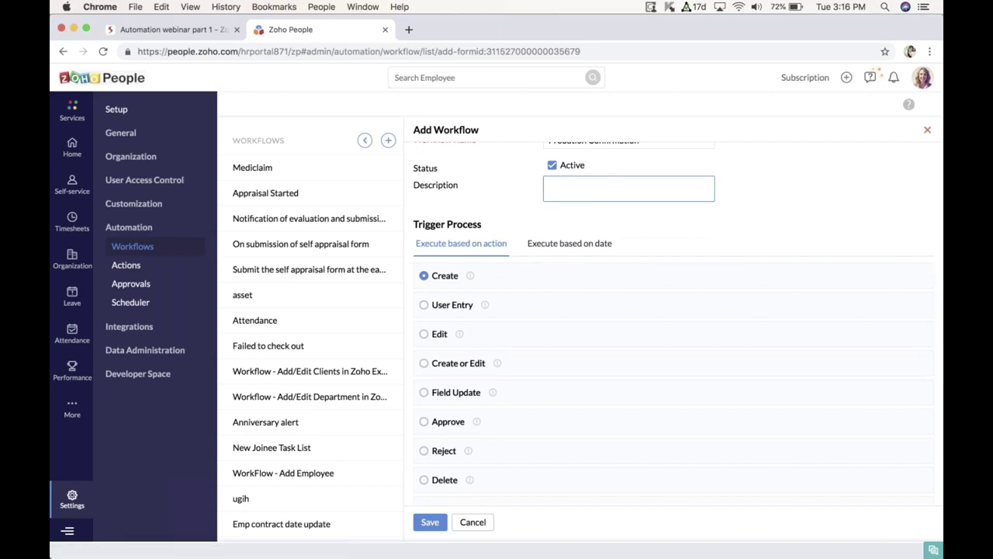
scroll(497, 259, down, 1)
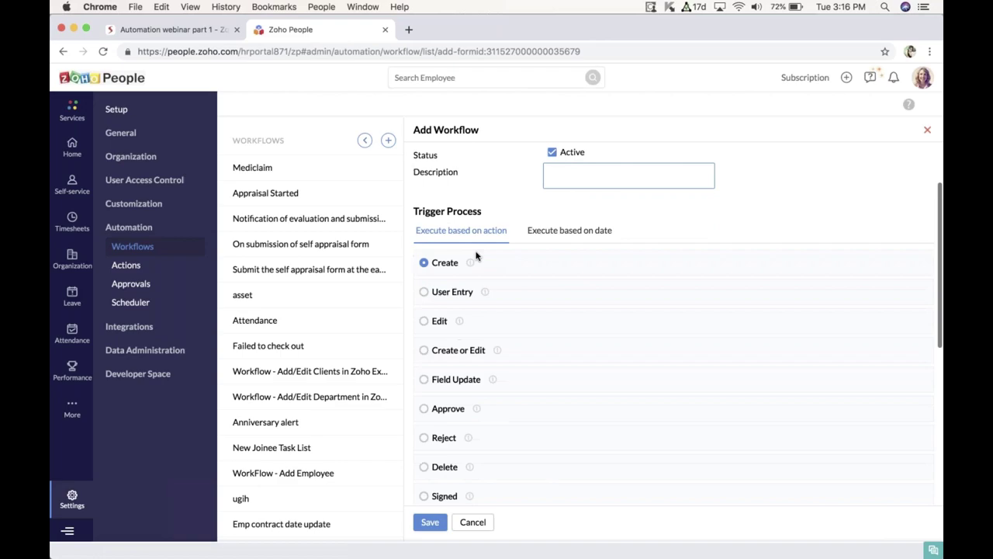
scroll(580, 264, up, 1)
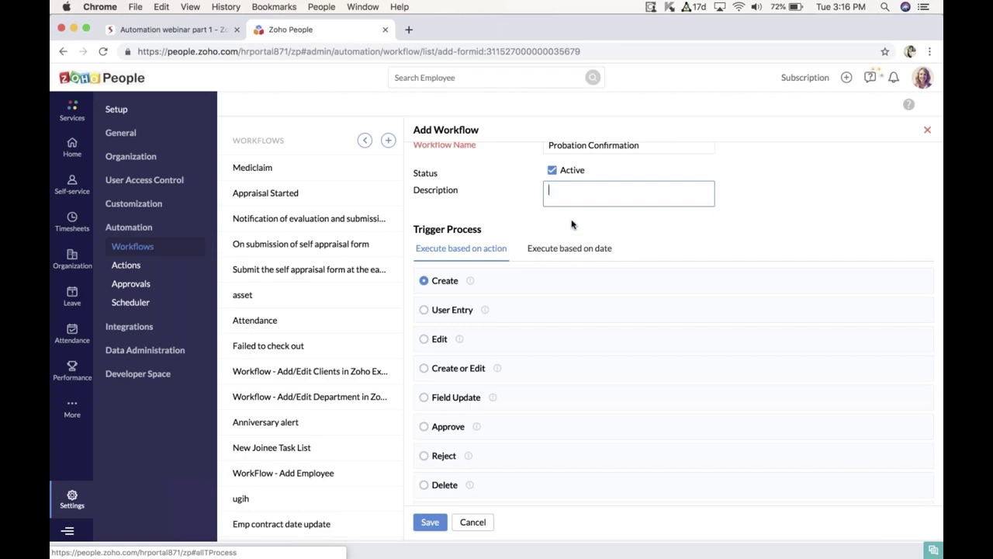
scroll(637, 194, up, 1)
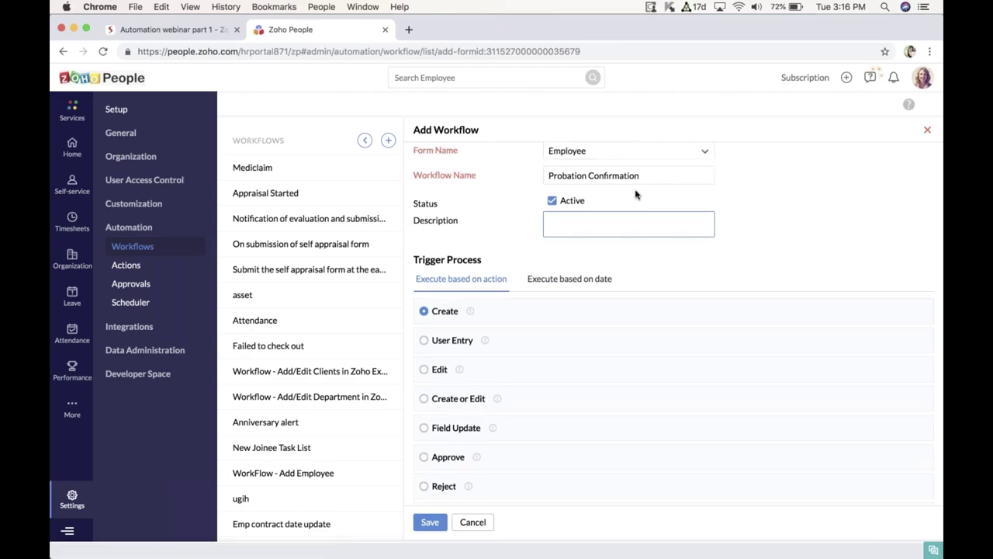
Step: Switch the trigger to date-based execution on the Date of joining (Employee) field
click(567, 281)
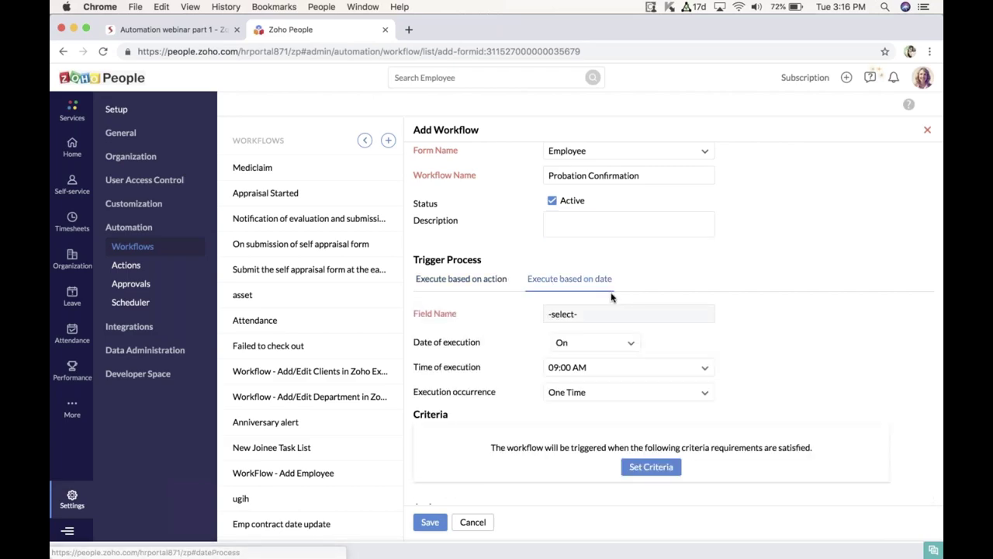
scroll(612, 297, down, 2)
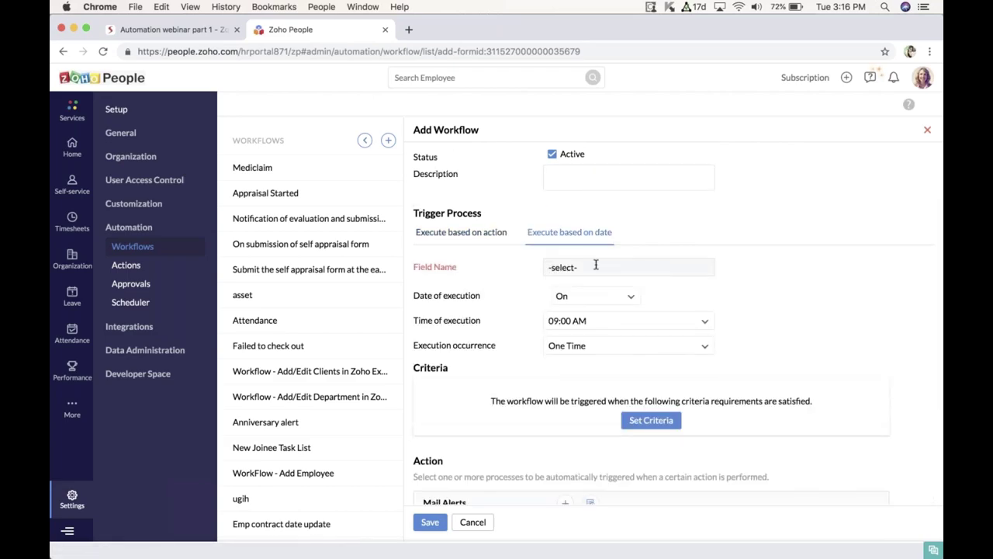
click(596, 264)
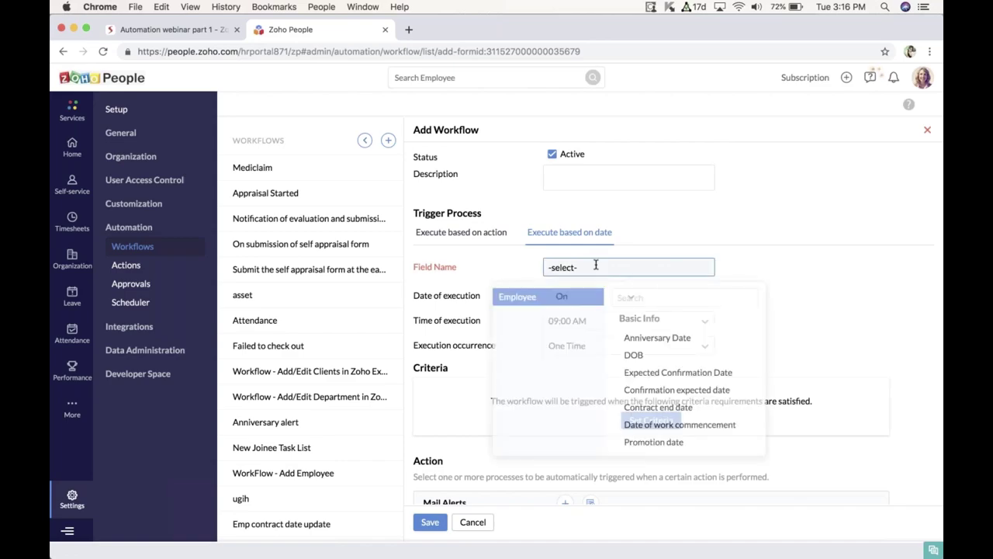
click(628, 298)
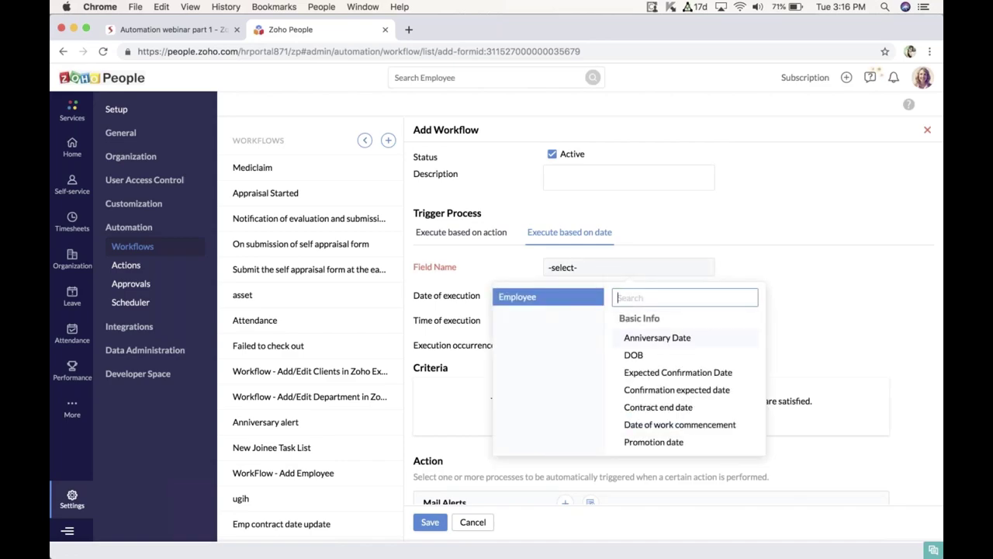
scroll(641, 401, down, 2)
scroll(650, 416, up, 1)
scroll(651, 419, down, 2)
scroll(652, 412, up, 2)
scroll(654, 399, down, 3)
click(651, 398)
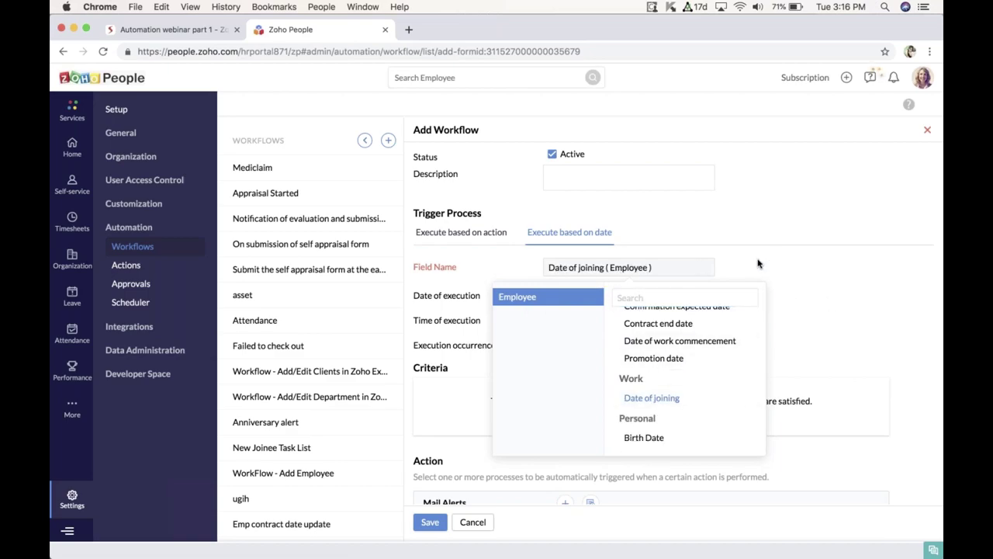
click(815, 313)
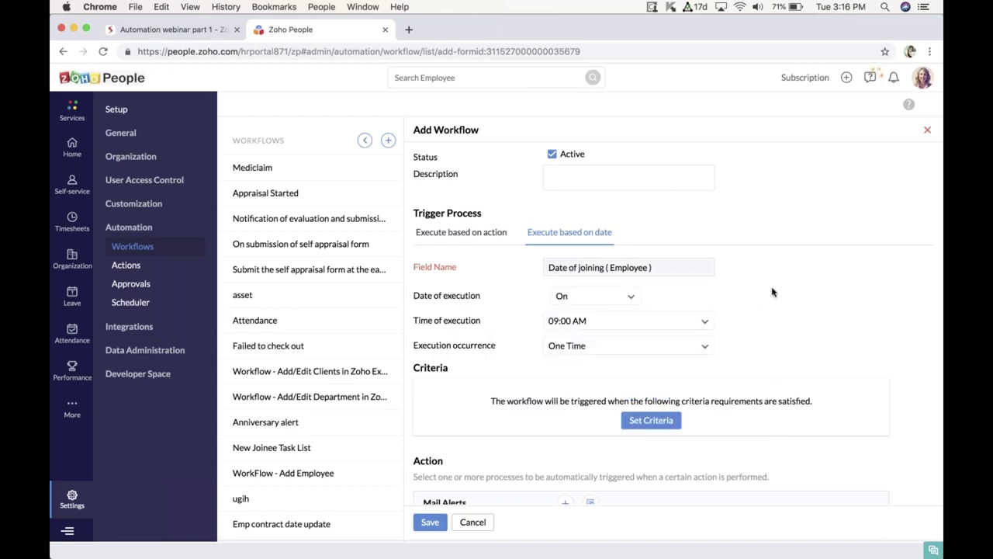
scroll(772, 292, down, 1)
Step: Set the date of execution to After, 06 months after Date of joining
scroll(771, 291, down, 2)
scroll(772, 291, up, 2)
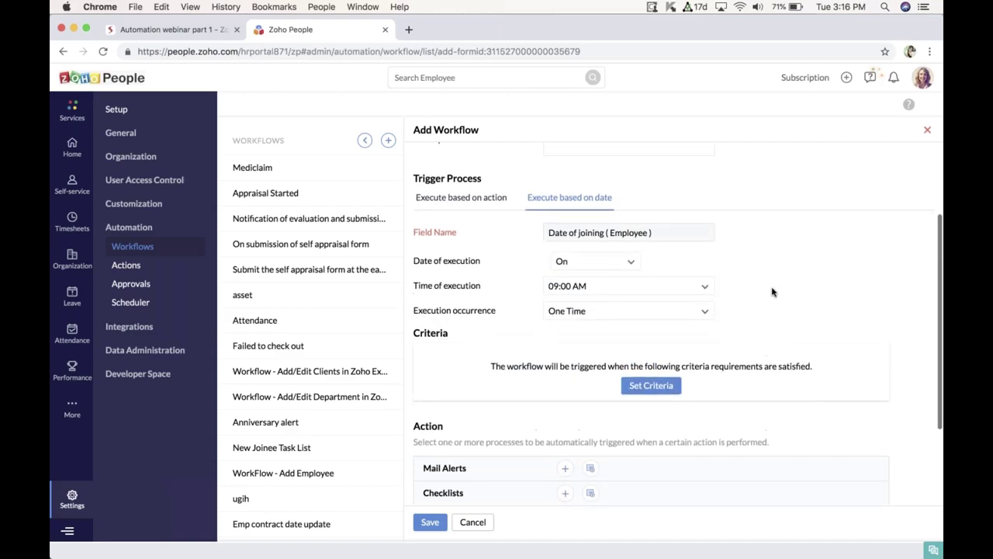
scroll(772, 292, up, 1)
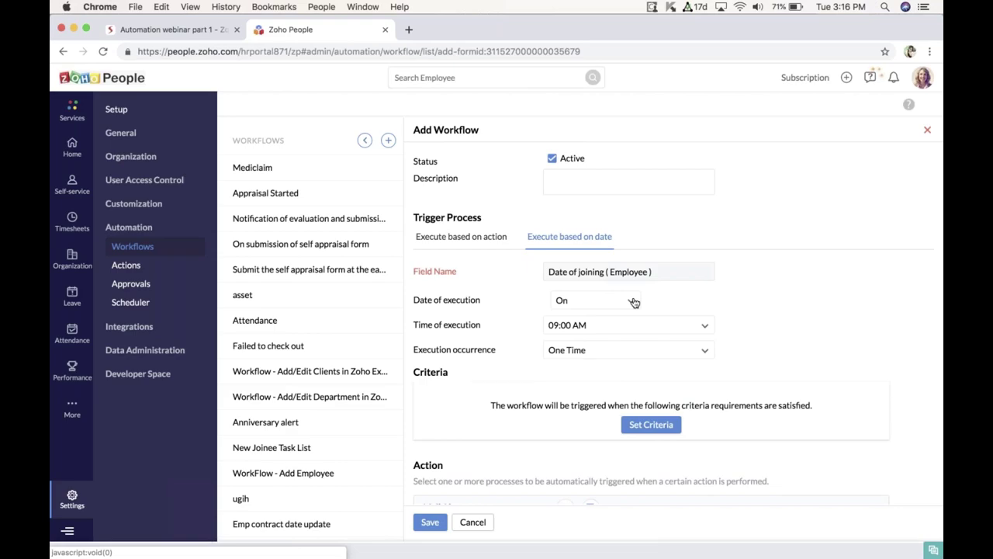
click(634, 301)
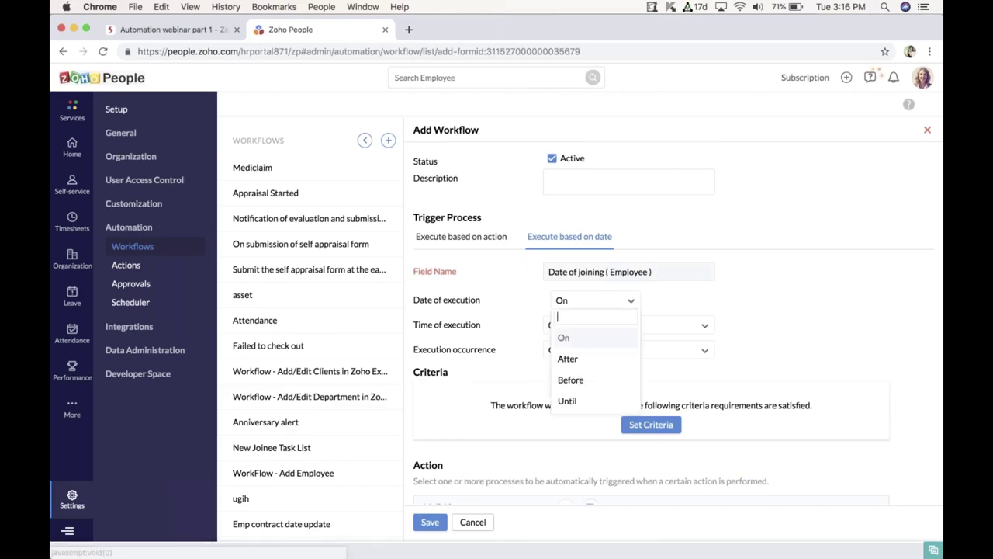
click(596, 358)
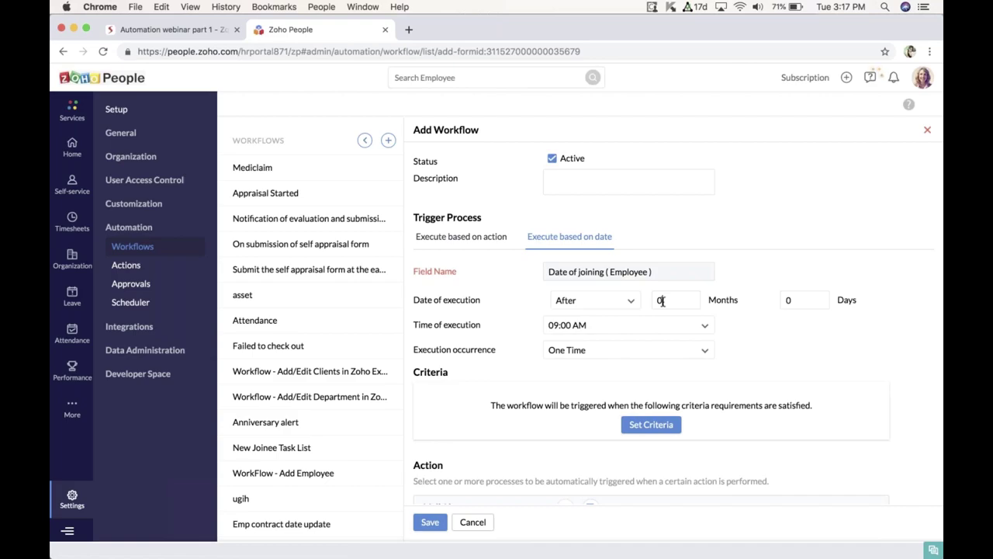
click(662, 301)
text(6)
click(623, 273)
scroll(624, 275, down, 1)
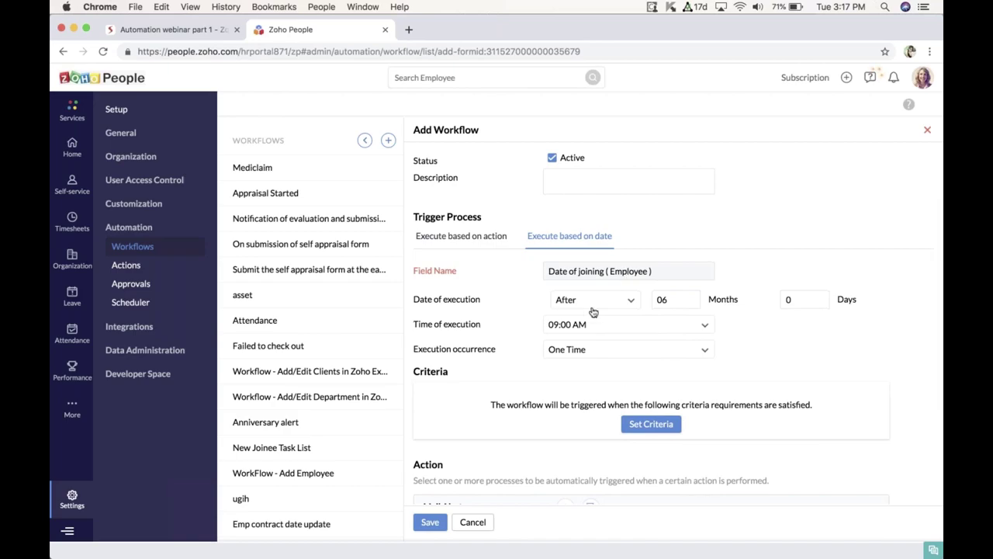
scroll(696, 306, down, 2)
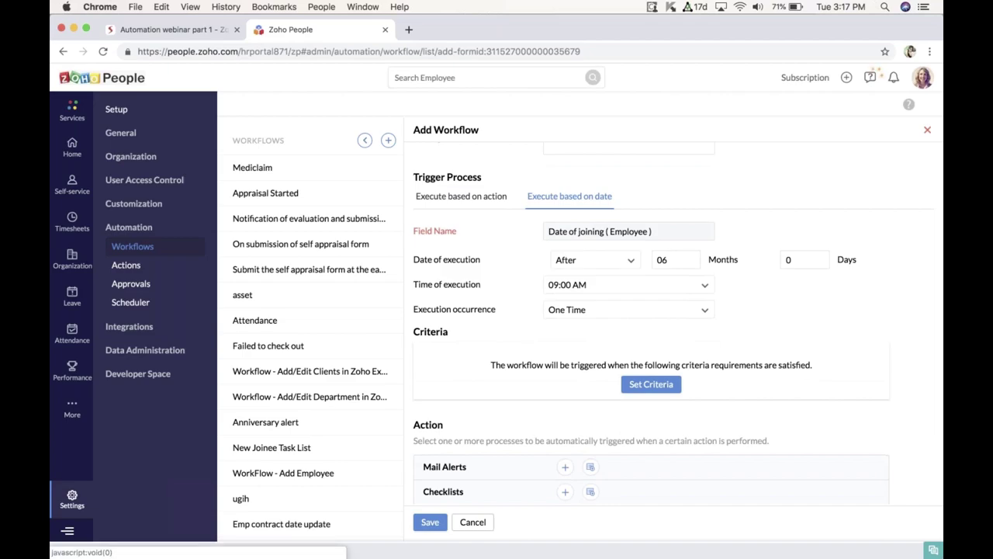
scroll(609, 285, down, 1)
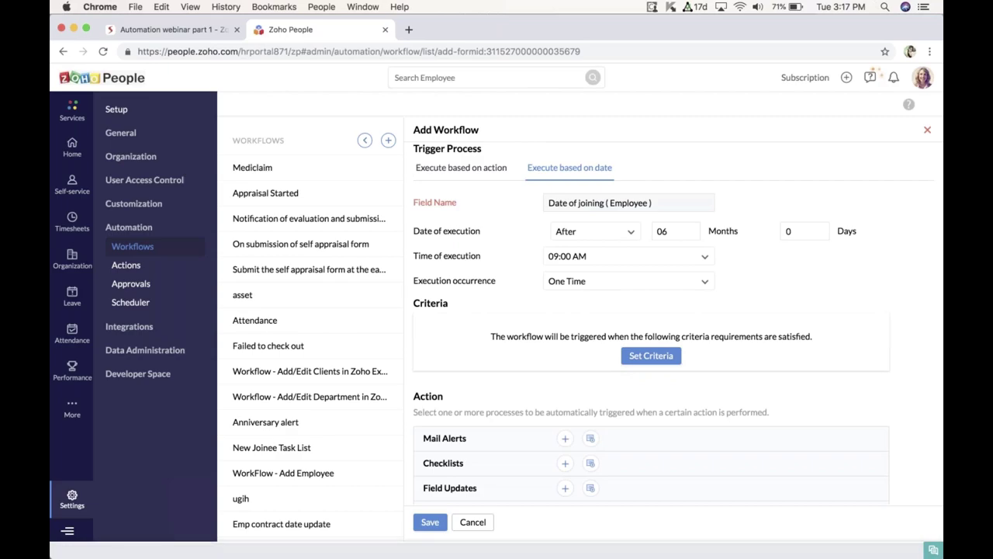
scroll(692, 272, down, 1)
click(693, 271)
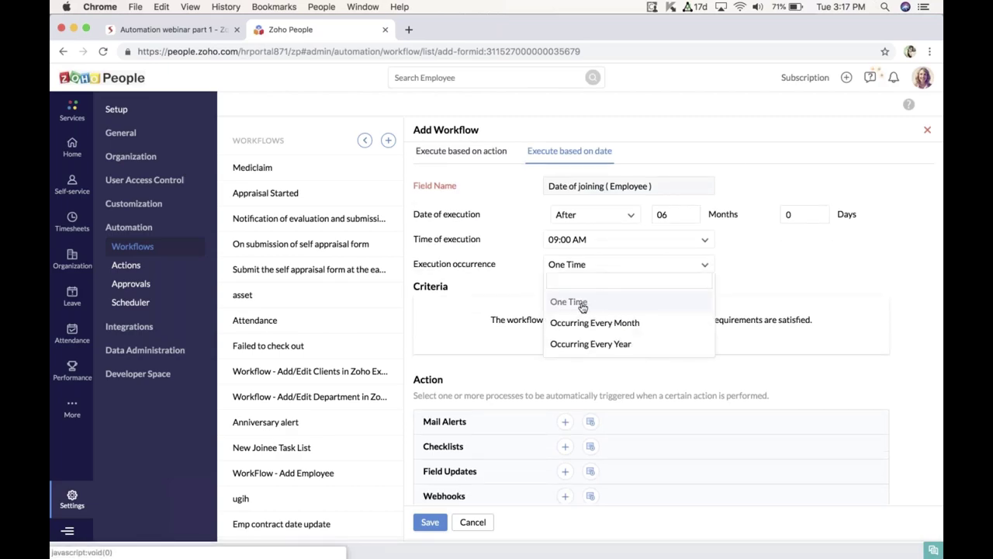
click(582, 305)
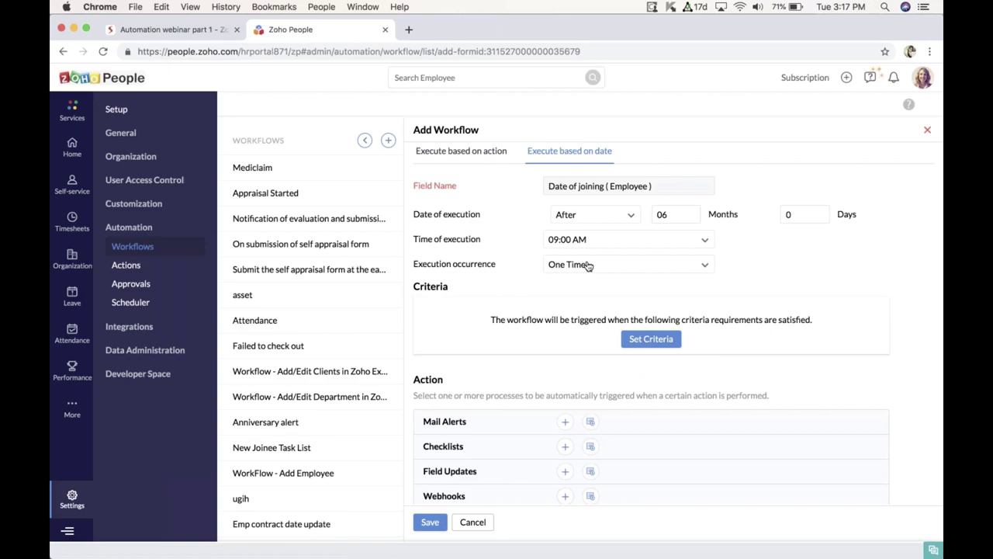
click(652, 266)
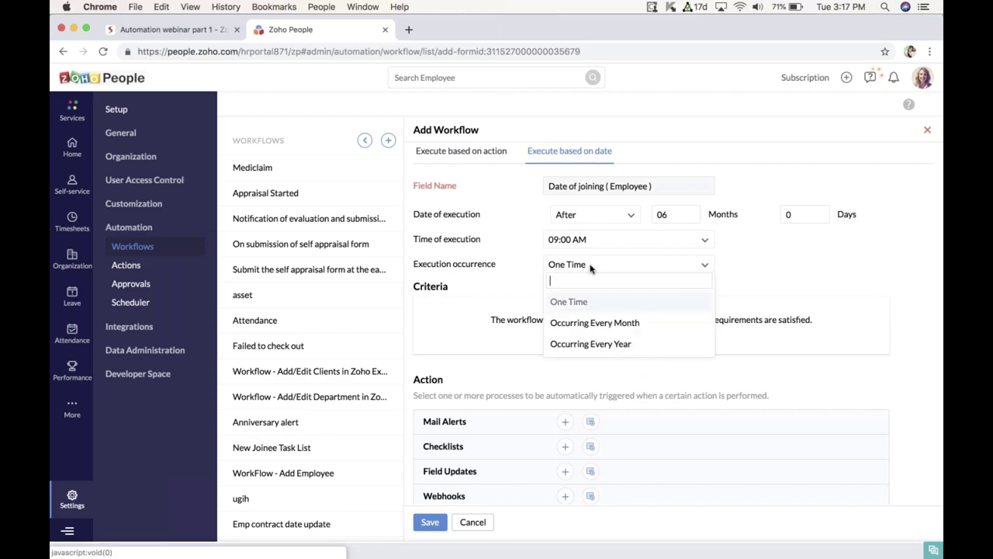
click(607, 391)
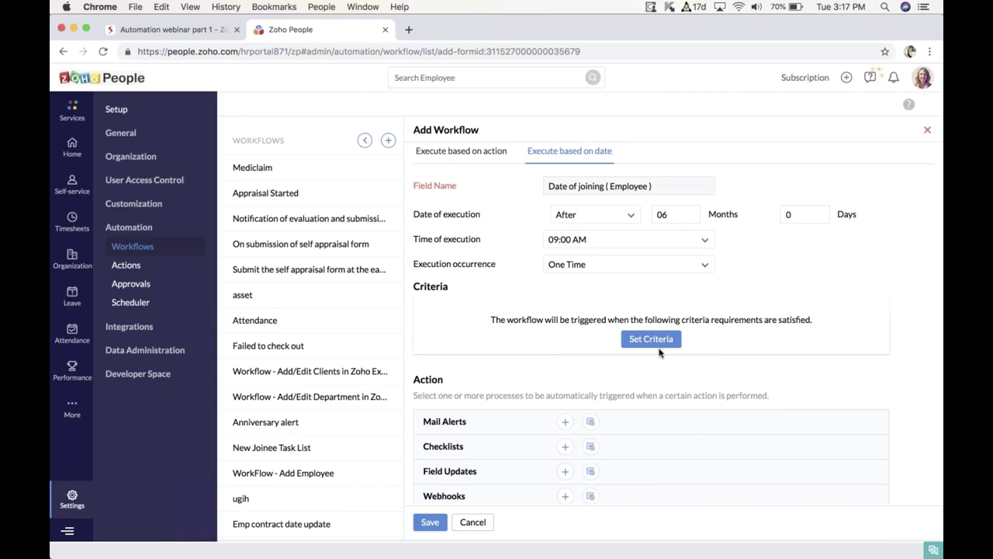
scroll(654, 352, down, 2)
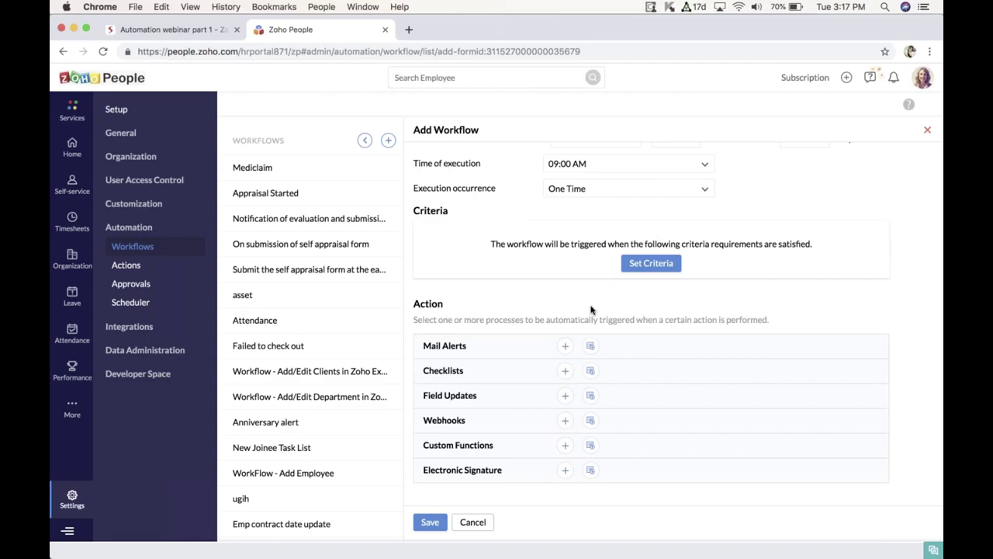
scroll(629, 287, down, 1)
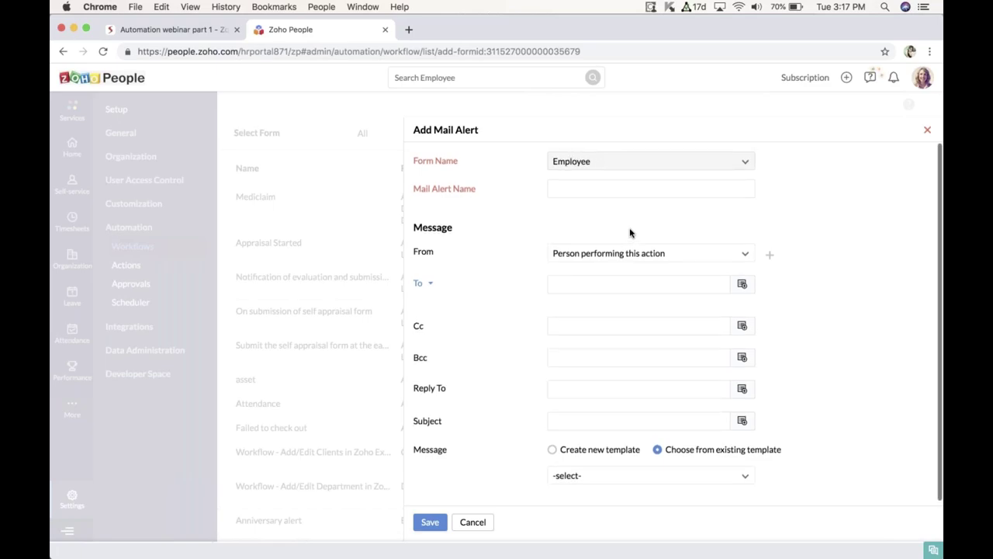
Step: Enter 'Probation Confirmation' as the new mail alert's name
click(585, 189)
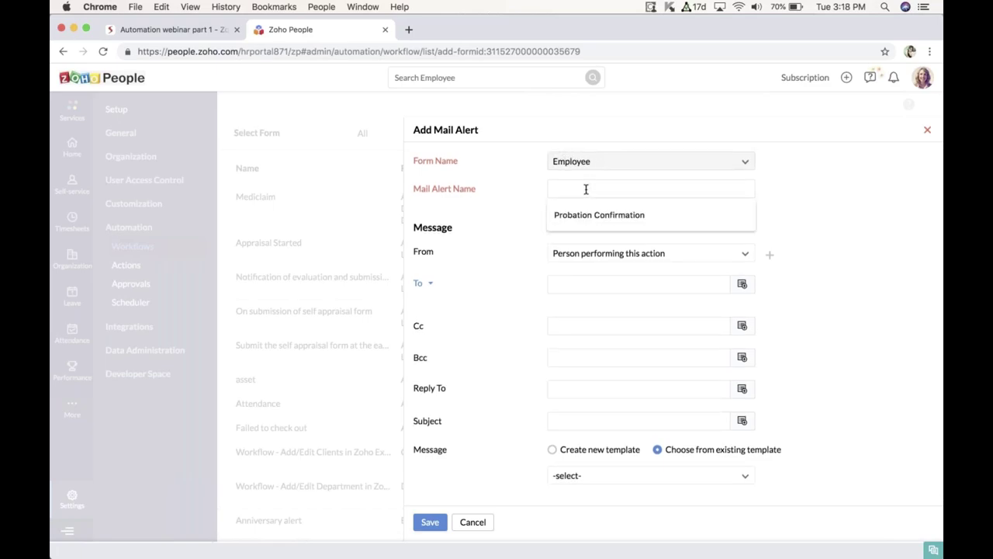
text(P)
key(Down)
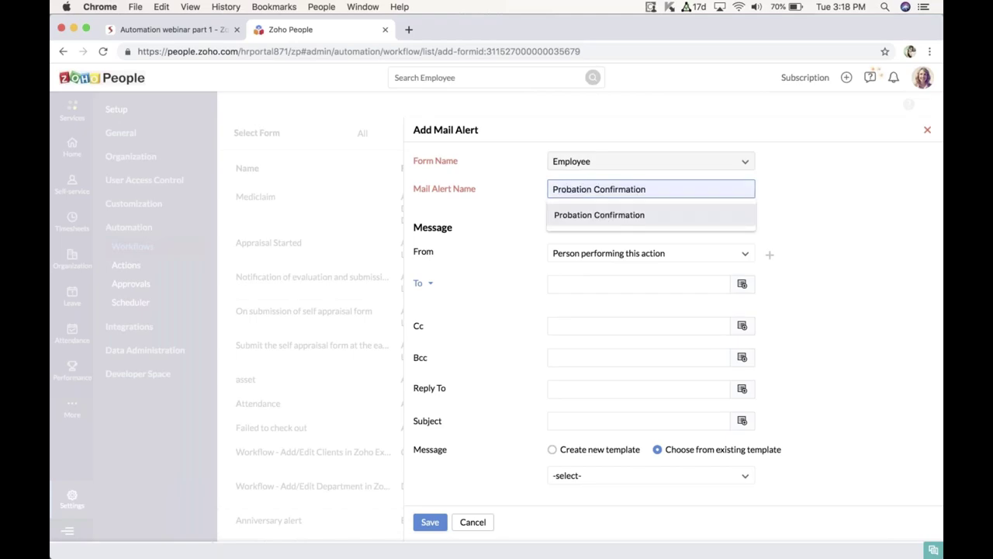
key(Return)
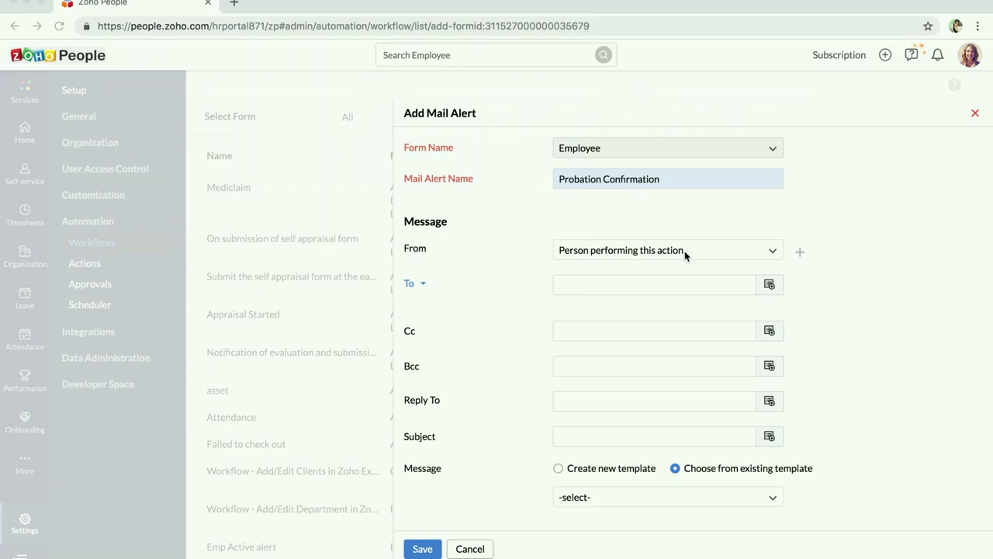
click(771, 251)
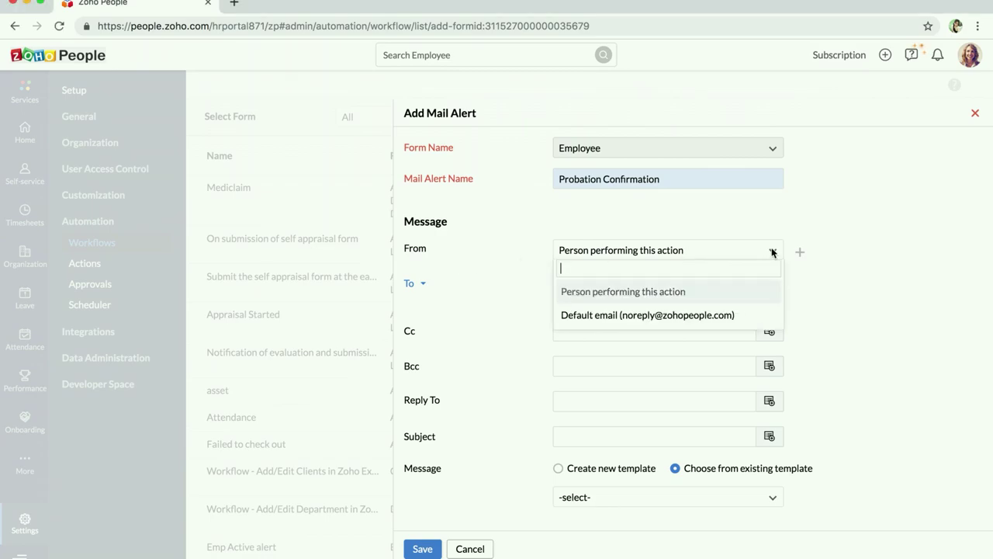
click(668, 315)
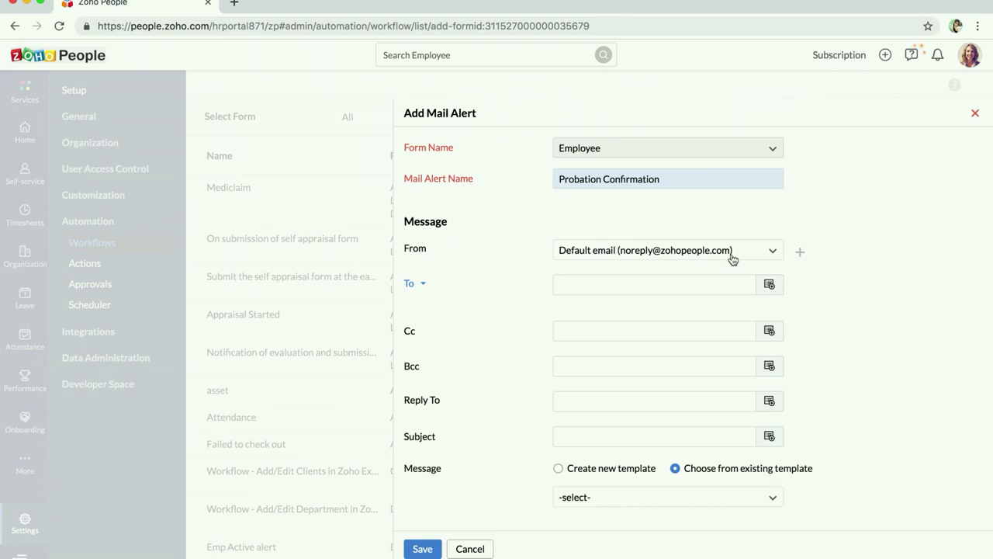
click(799, 253)
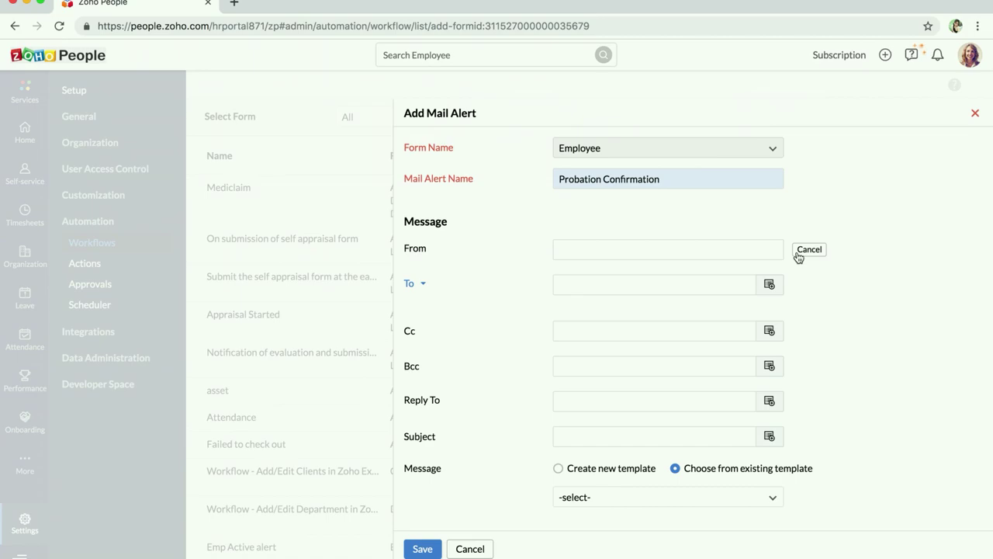
click(742, 245)
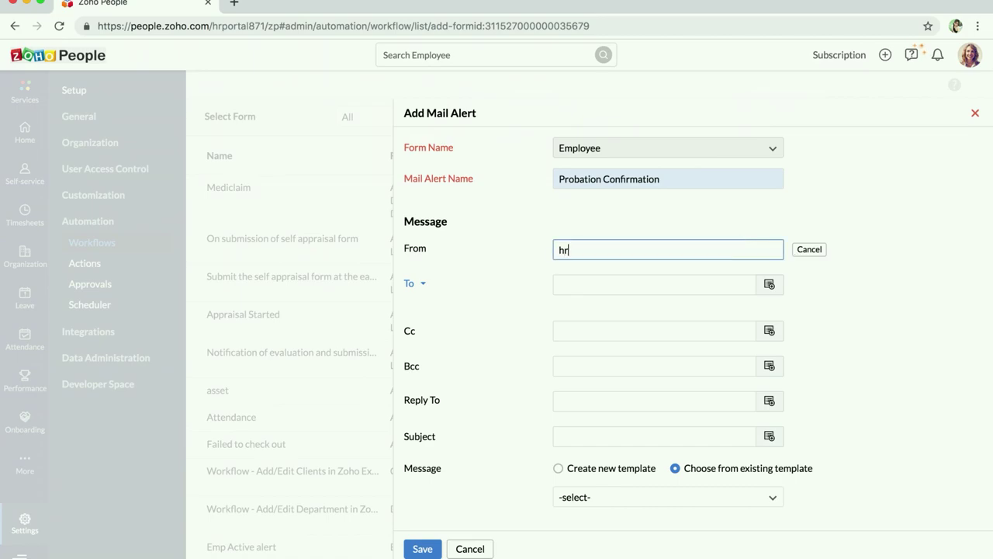
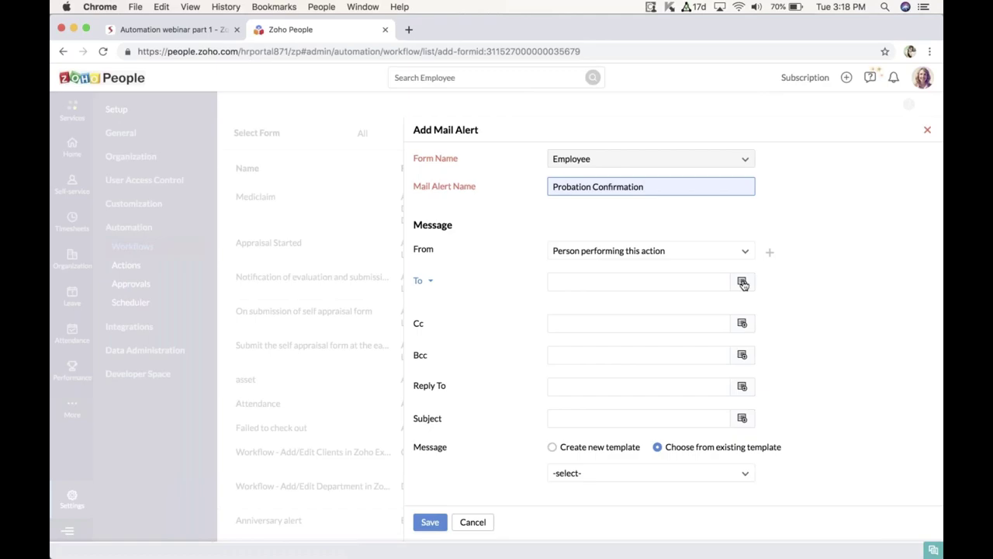
click(741, 283)
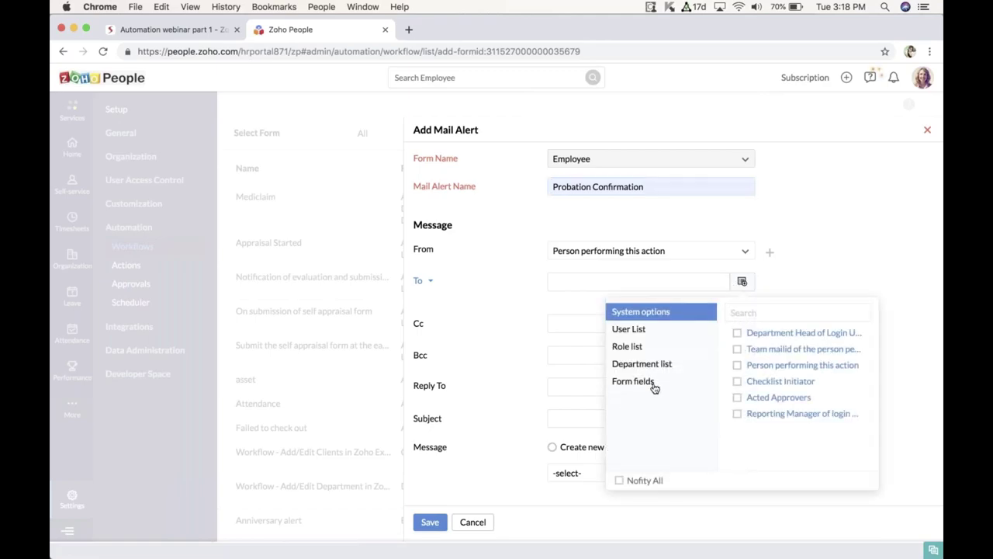
Step: Add the Employee form field Email ID as the mail alert's To recipient
click(650, 382)
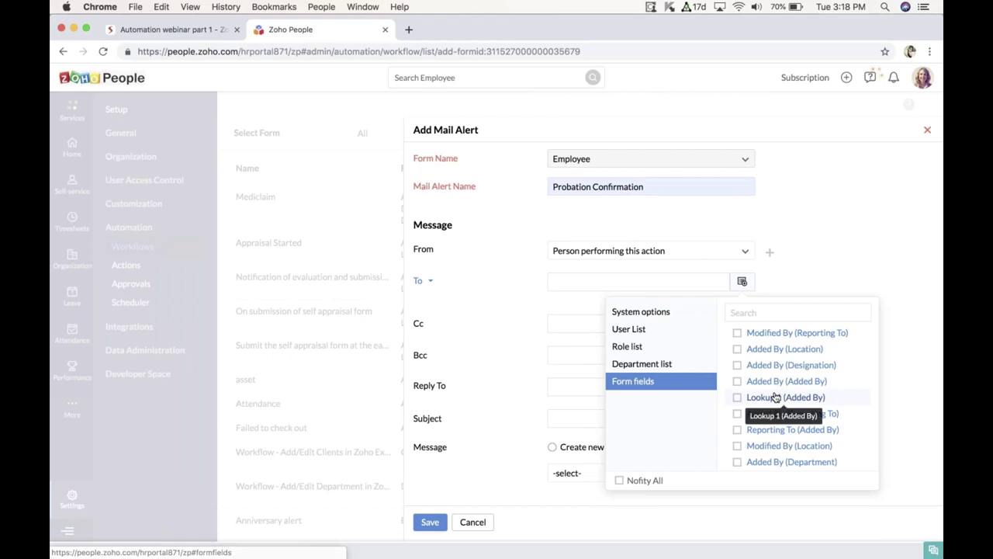
scroll(775, 396, down, 5)
click(762, 312)
text(e)
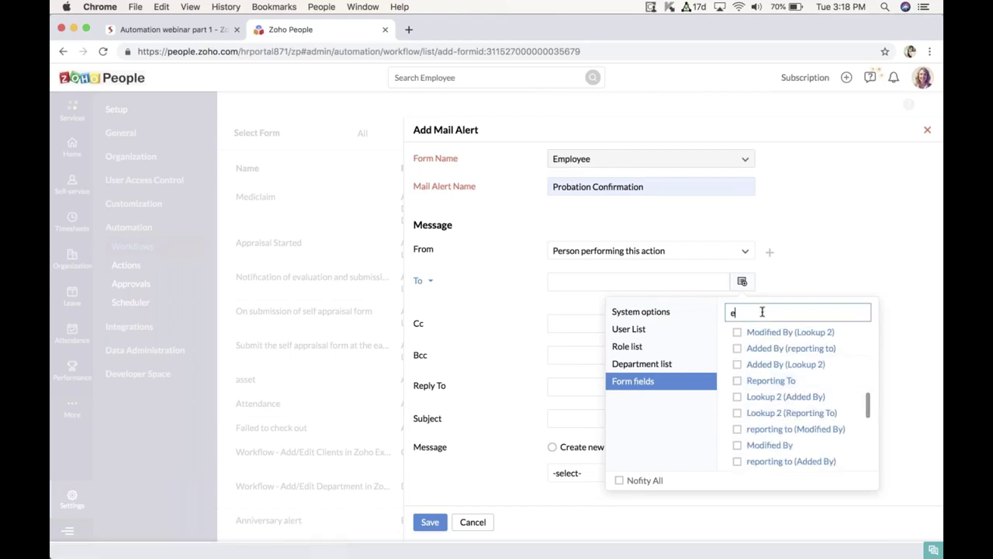
text(mail)
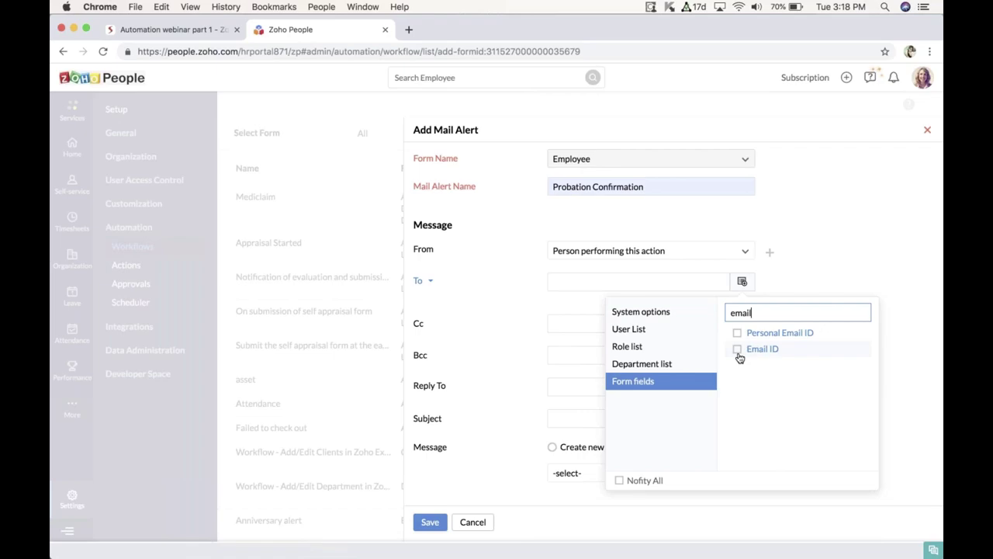
click(738, 351)
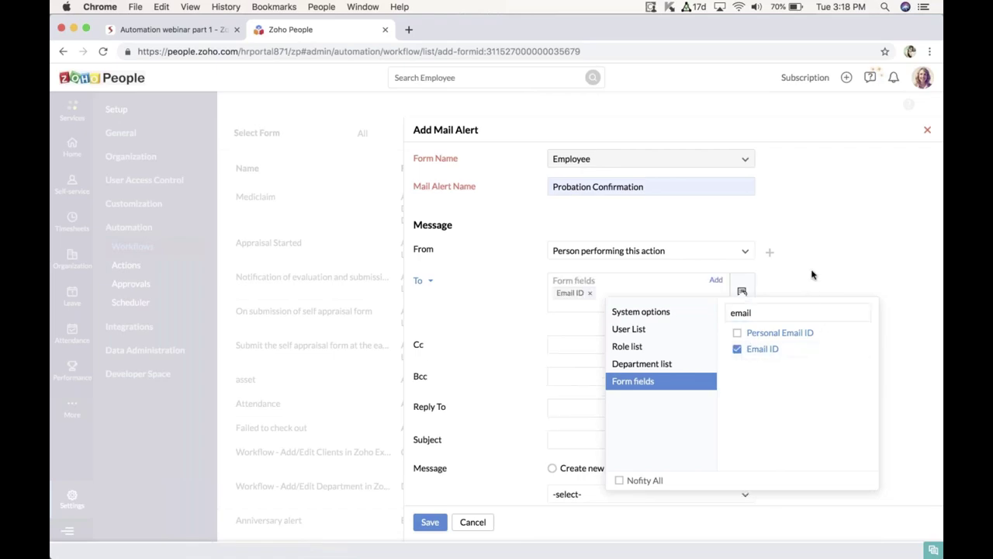
click(788, 275)
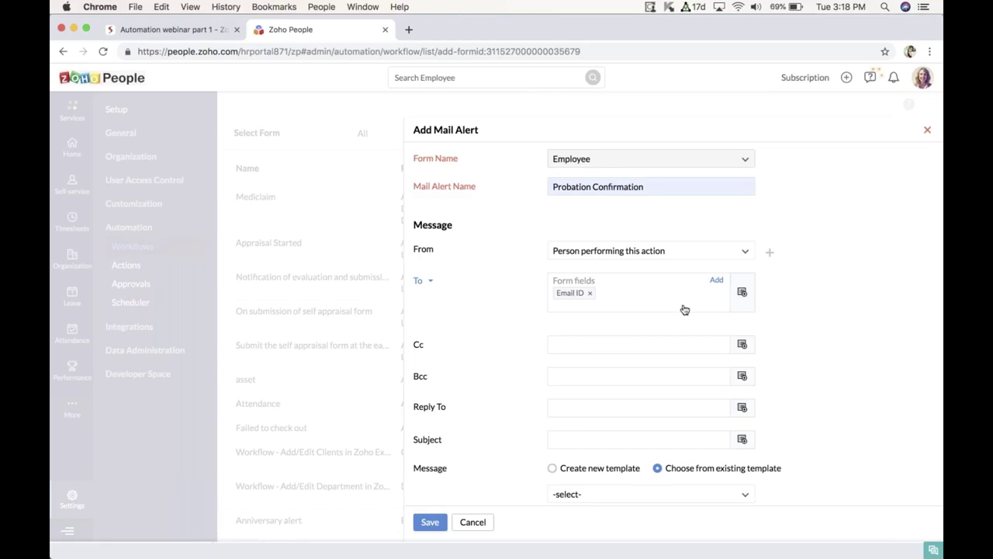
click(630, 345)
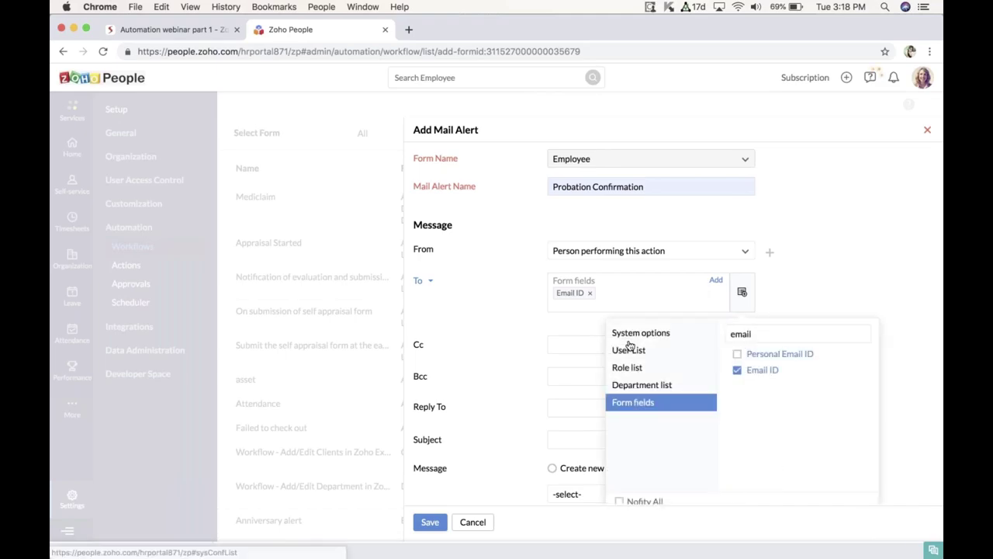
scroll(630, 345, down, 1)
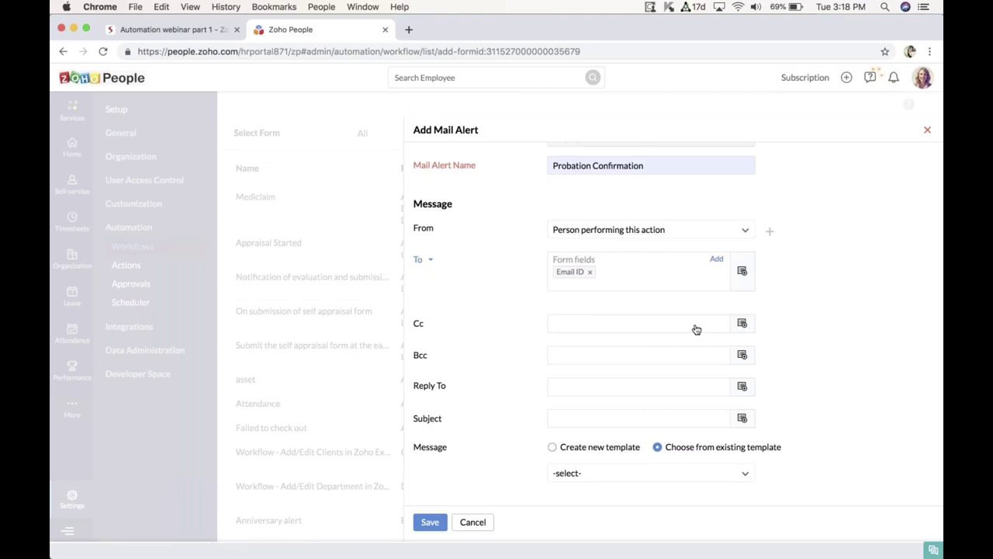
Step: Pick Human Resource from the department list for the mail alert's Cc line
click(741, 324)
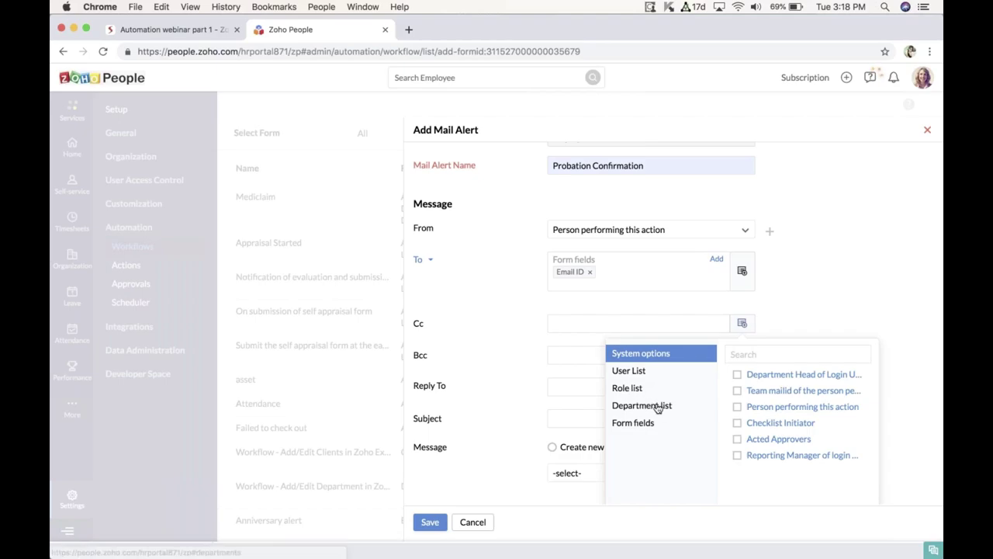
scroll(657, 409, up, 2)
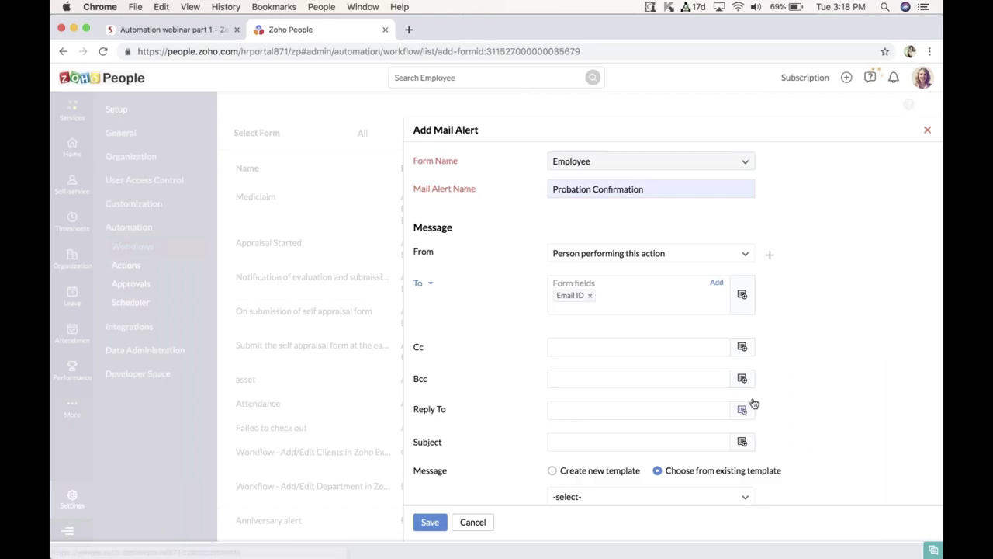
scroll(746, 364, down, 2)
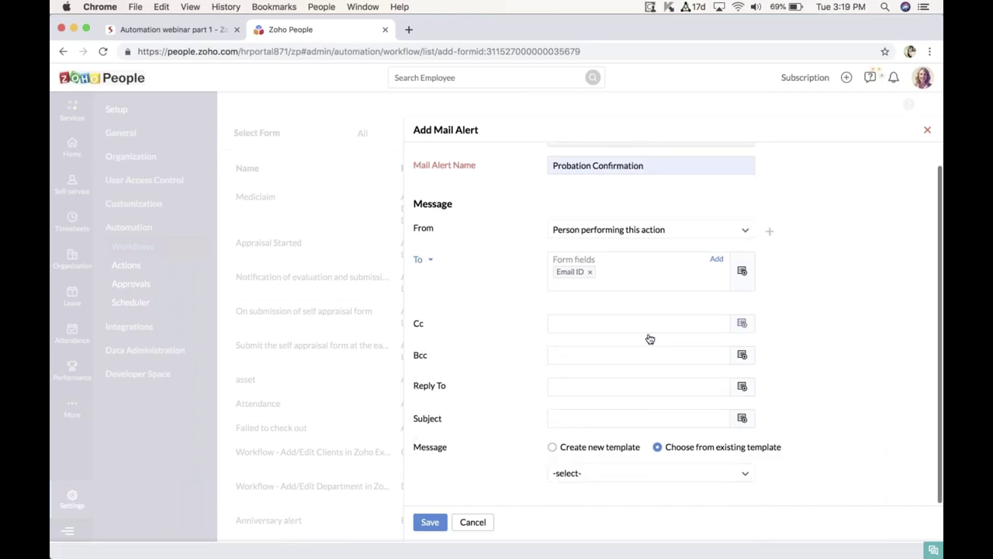
click(742, 325)
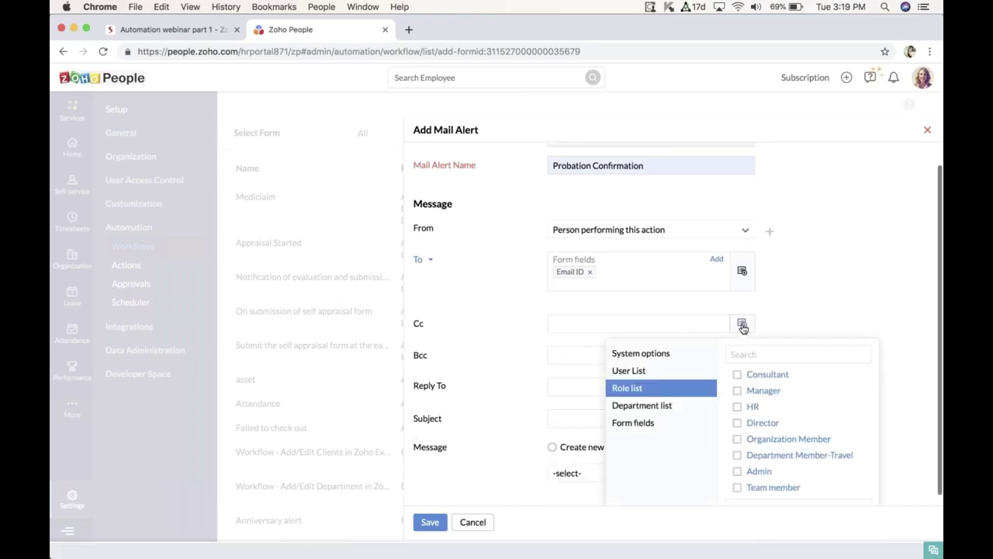
scroll(743, 327, down, 1)
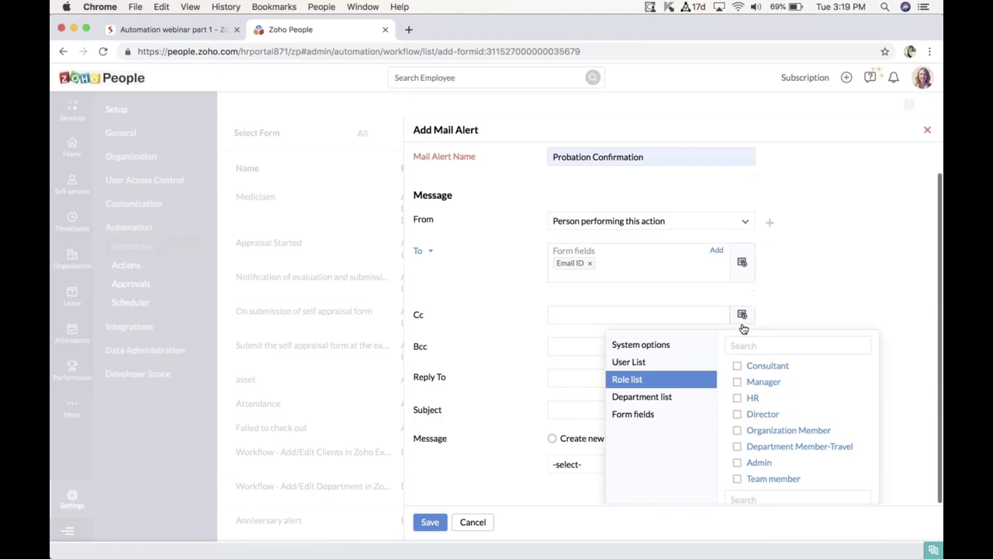
click(653, 396)
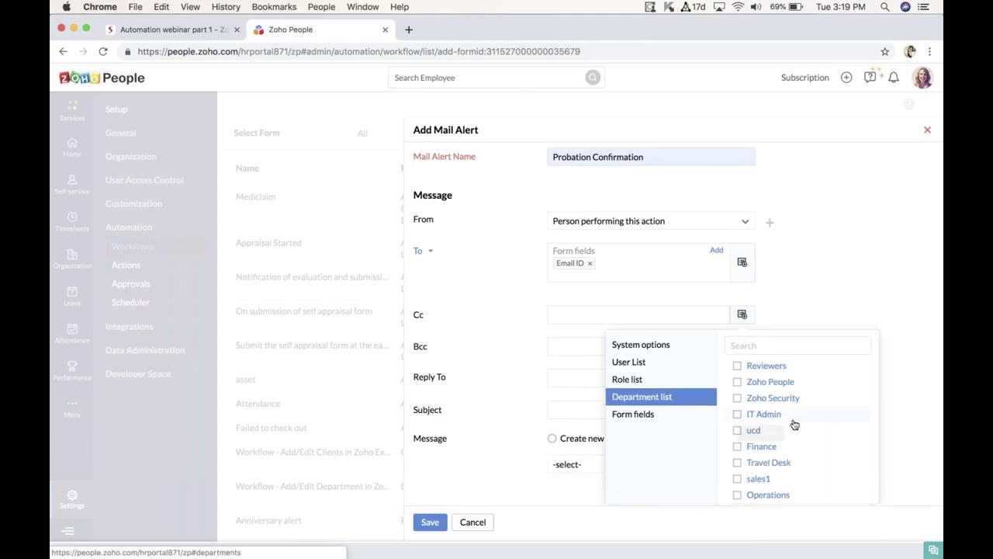
click(747, 345)
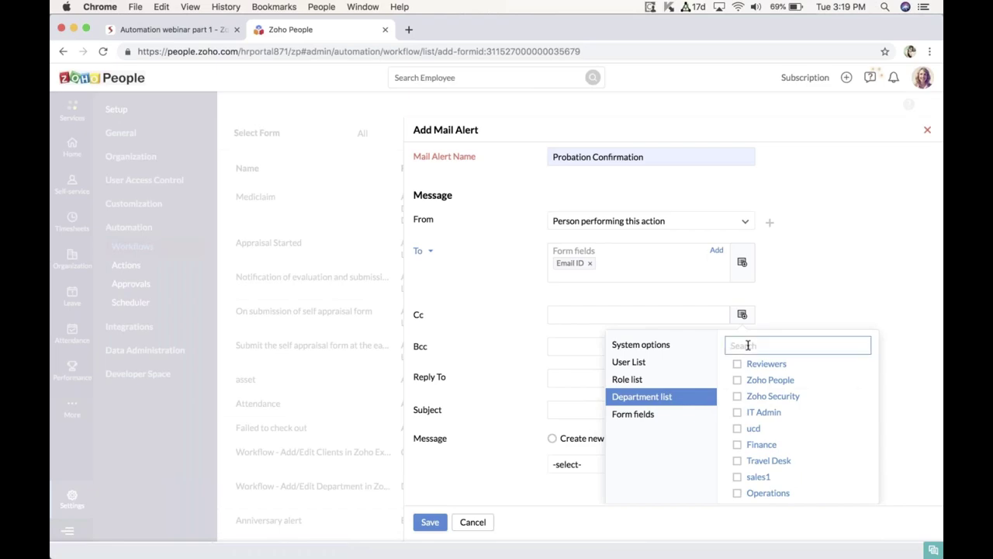
text(Hum)
click(738, 366)
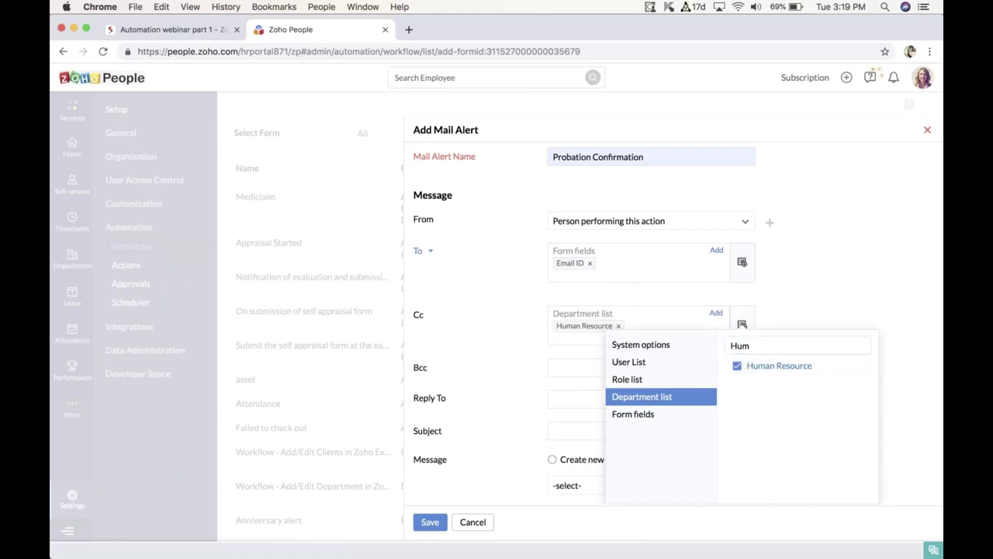
click(592, 429)
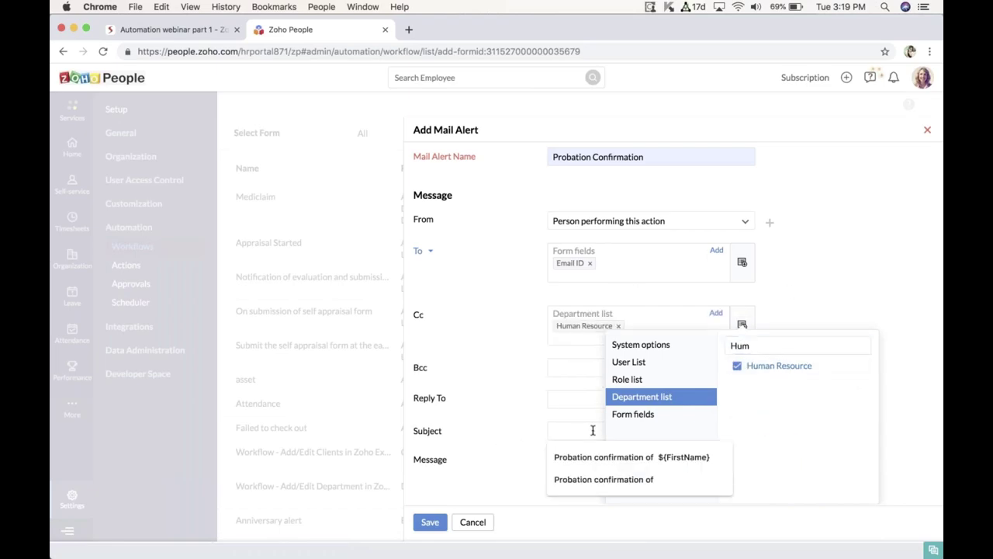
Step: Fill the mail alert subject with 'Probation confirmation of'
click(843, 267)
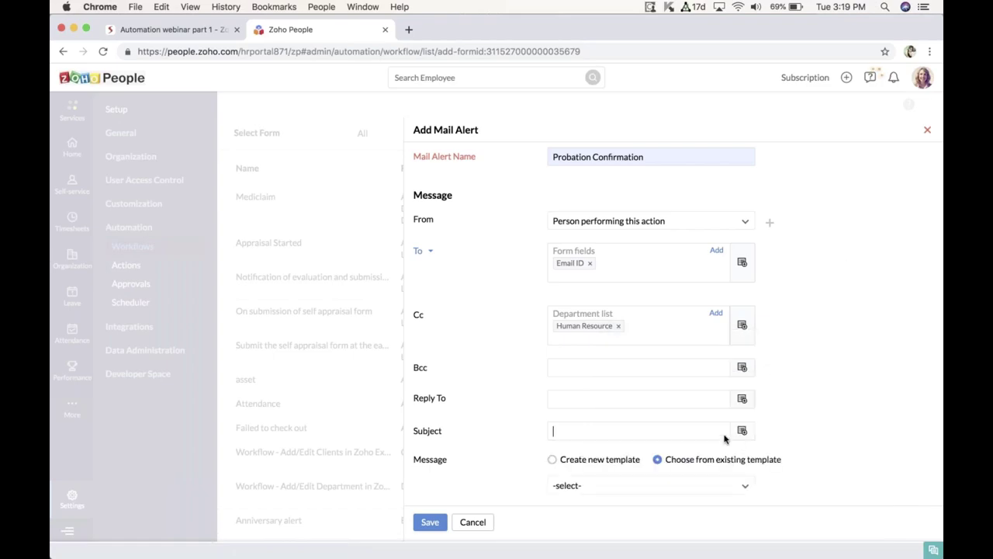
click(654, 436)
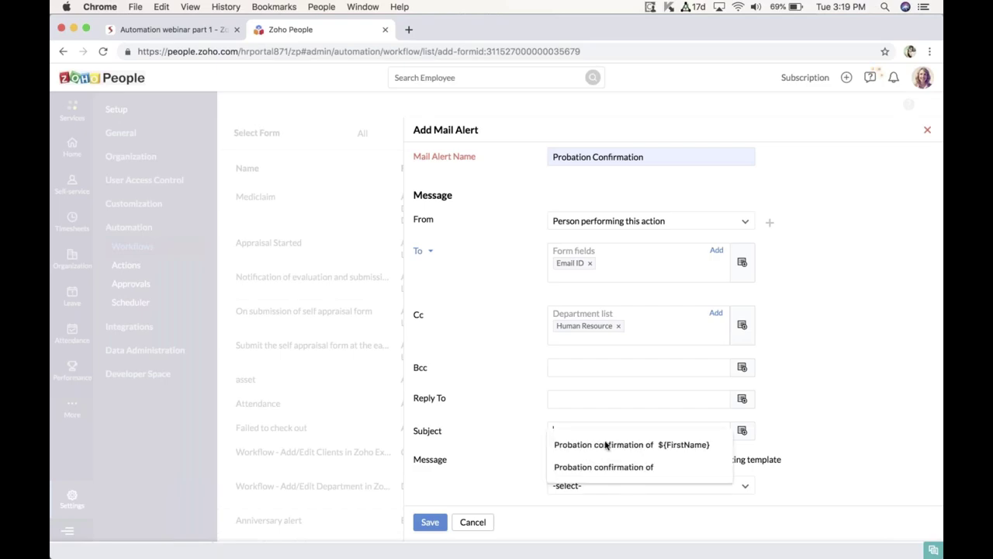
key(Escape)
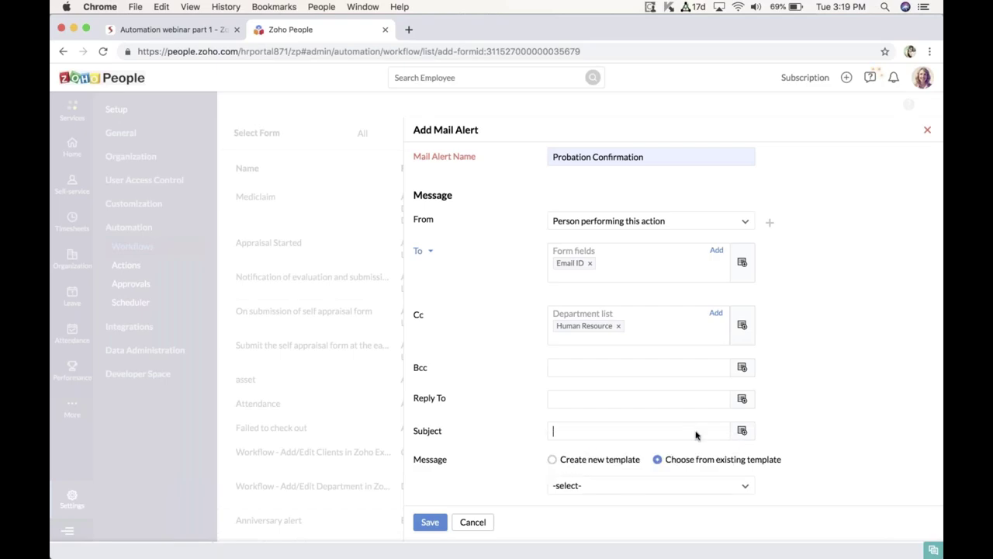
scroll(646, 432, down, 1)
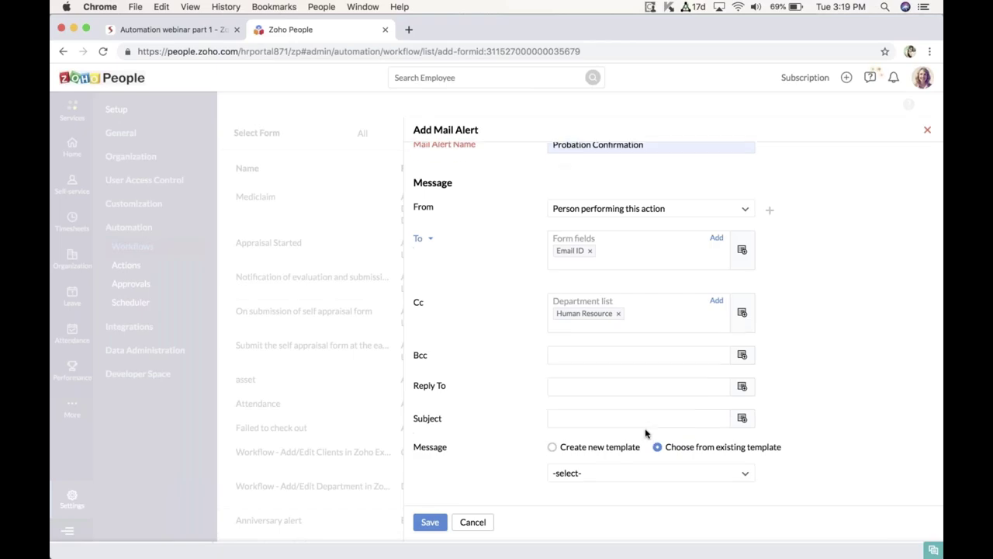
click(637, 419)
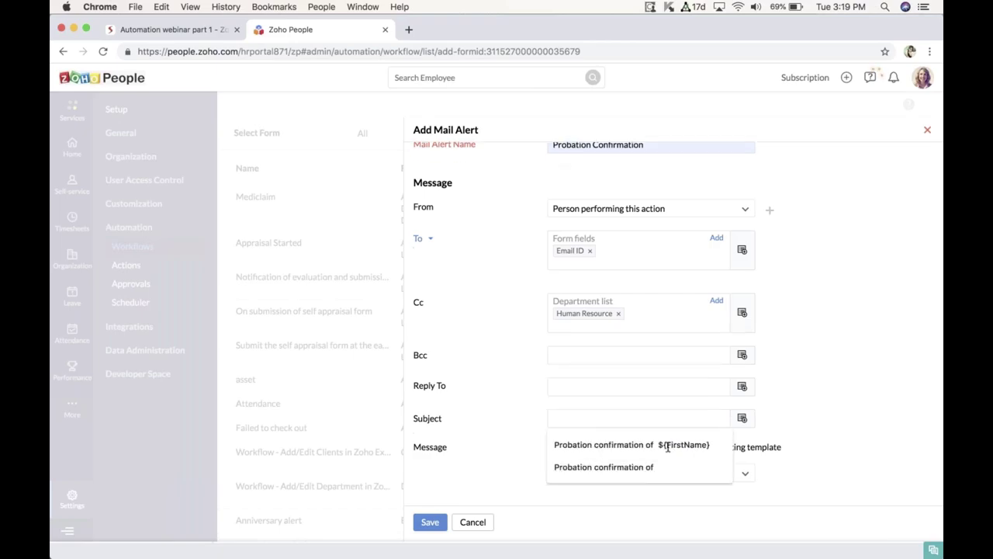
click(728, 417)
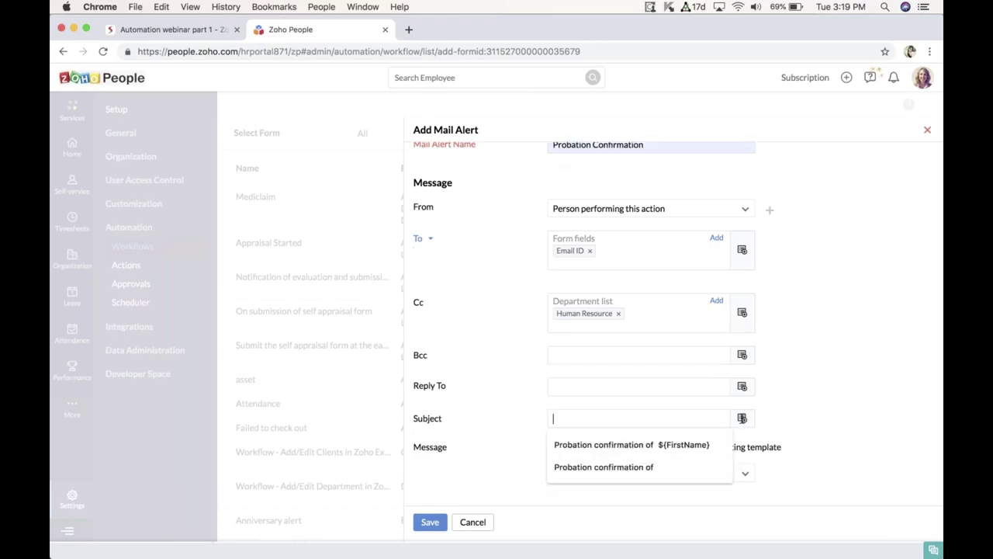
click(662, 467)
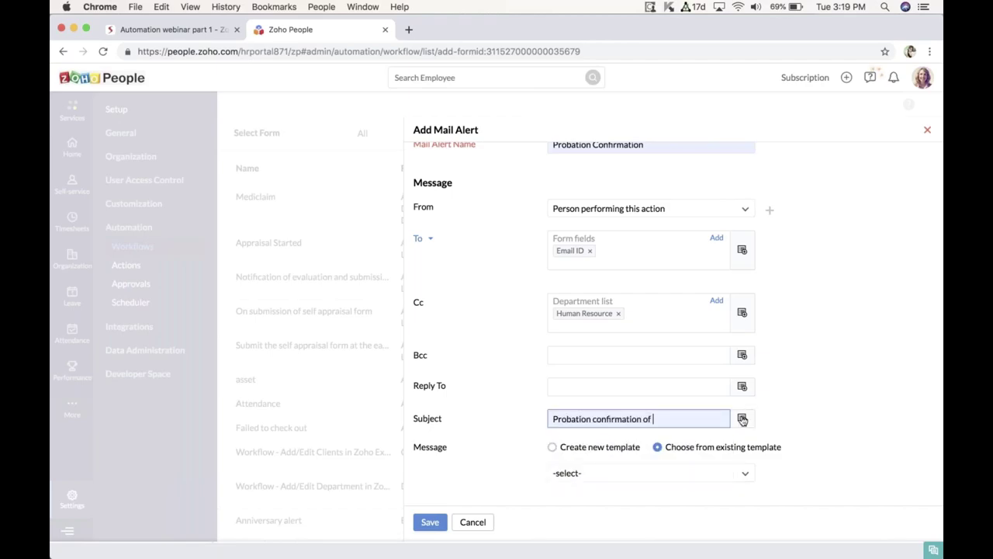
click(682, 417)
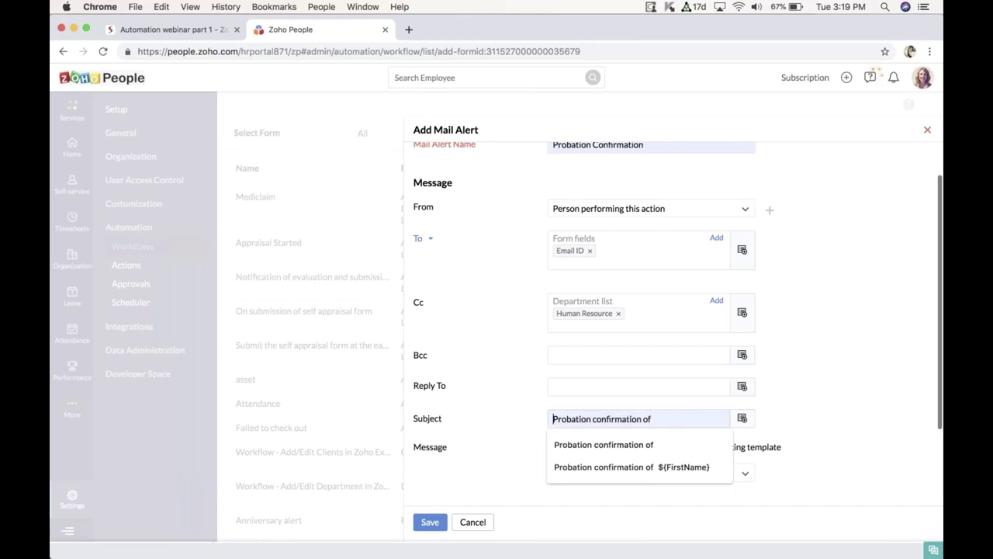
click(676, 446)
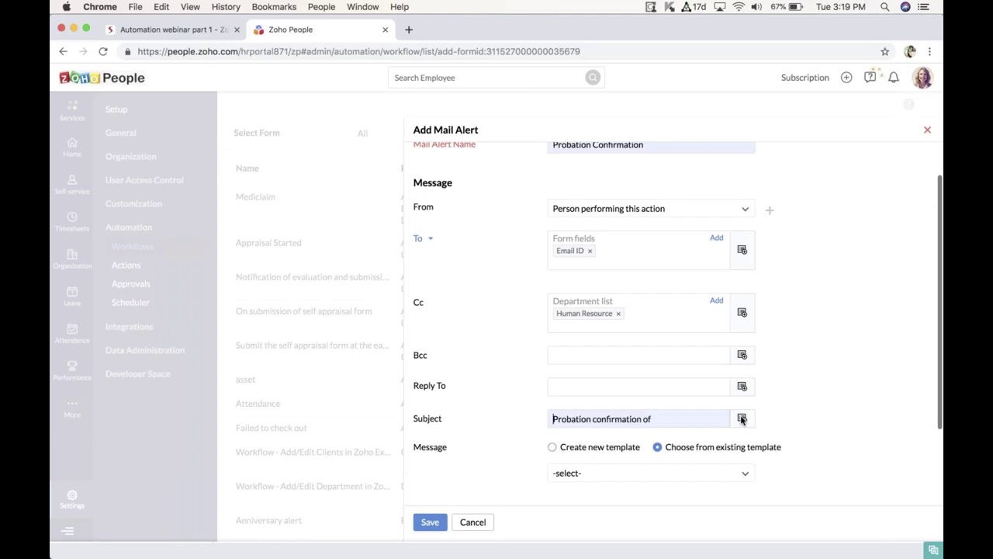
click(718, 420)
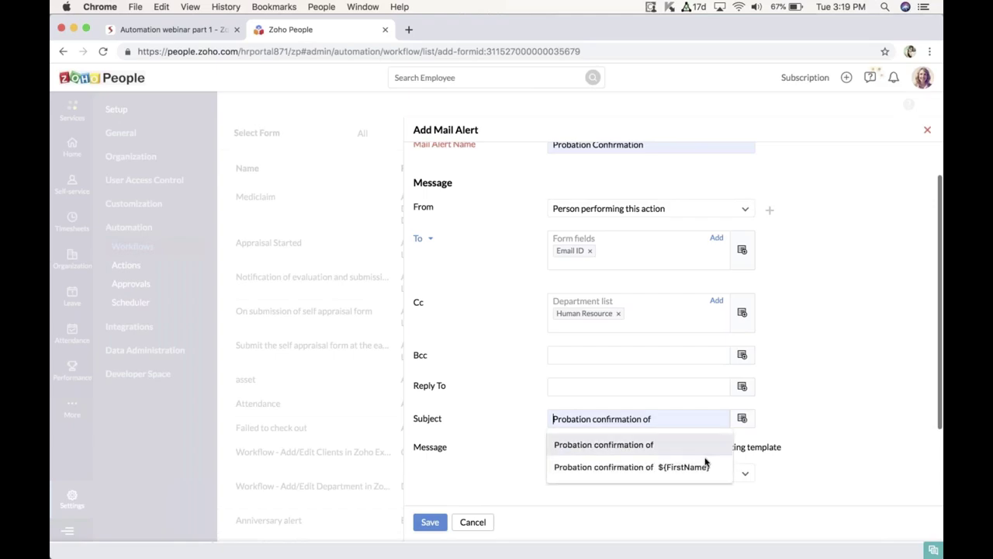
click(774, 432)
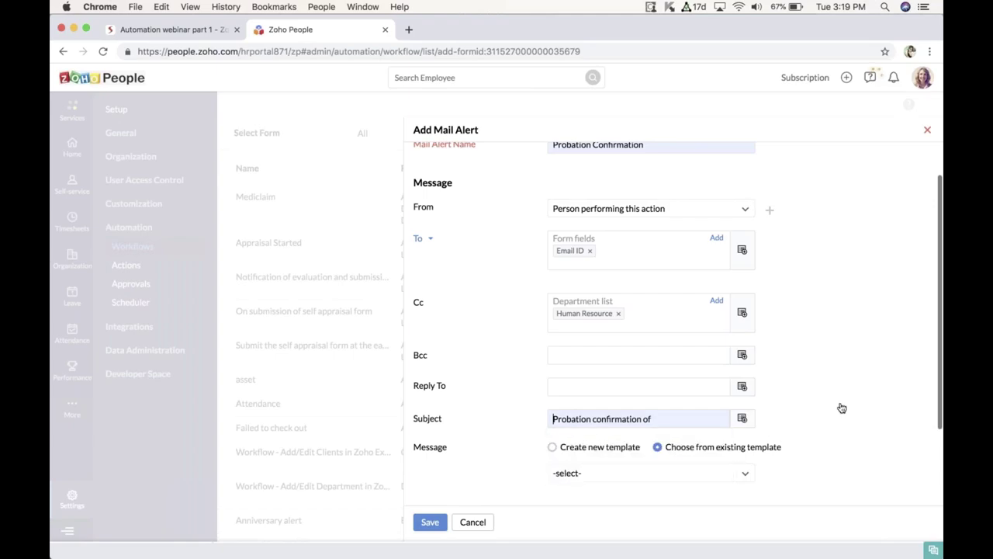
Step: Browse the insertable subject fields, then choose to create a new message template
click(742, 418)
scroll(808, 461, down, 2)
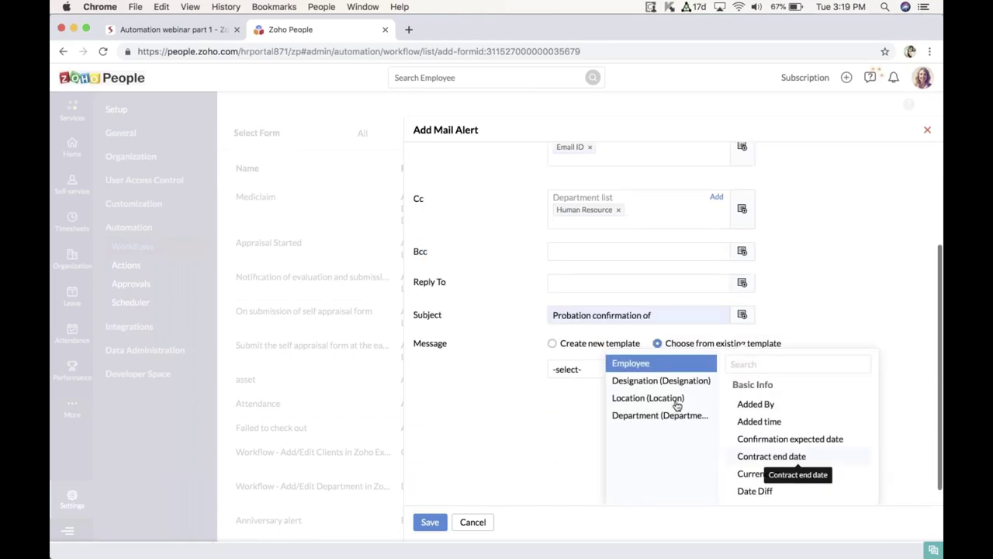
scroll(677, 405, up, 2)
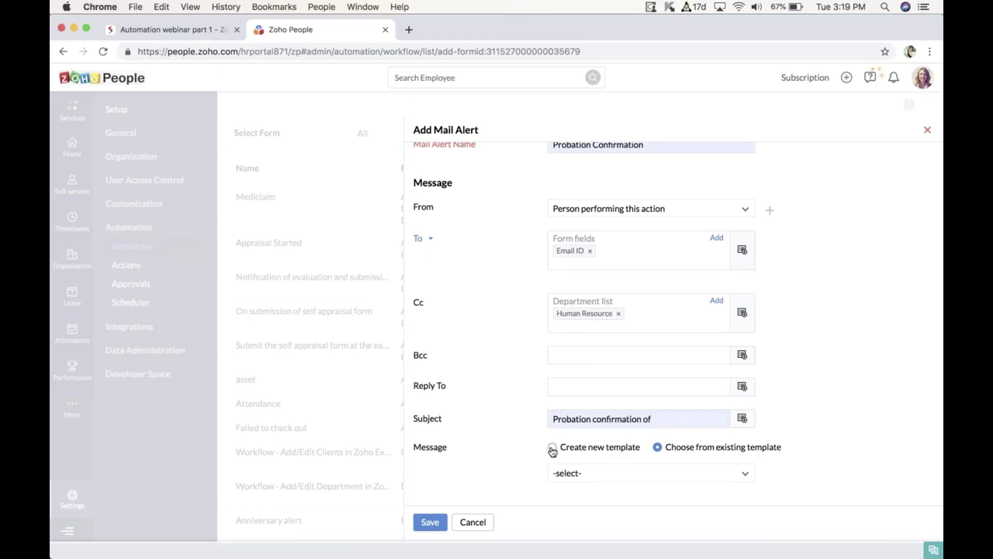
click(551, 446)
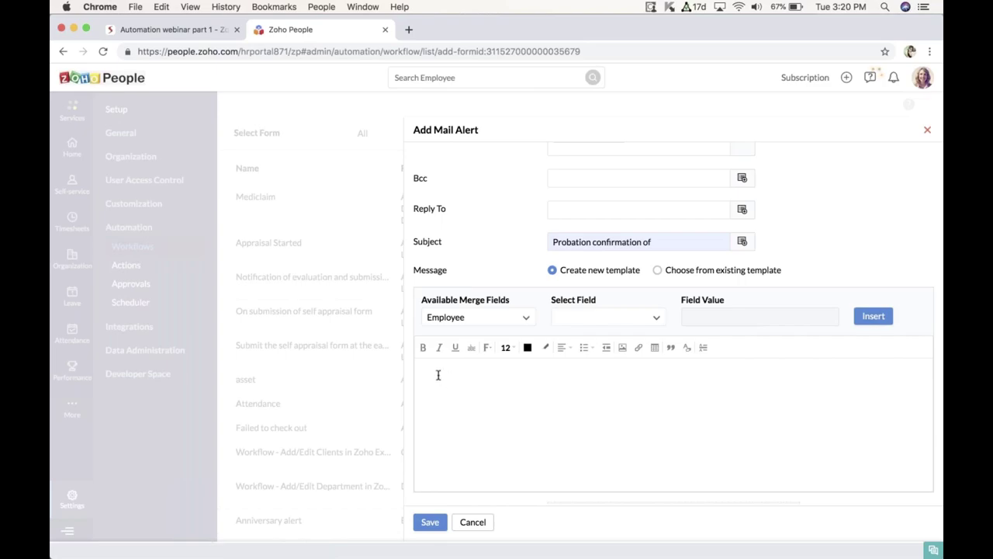
Step: Write the greeting 'Hi' followed by the Employee ${FirstName} merge field
text(Hi)
click(616, 321)
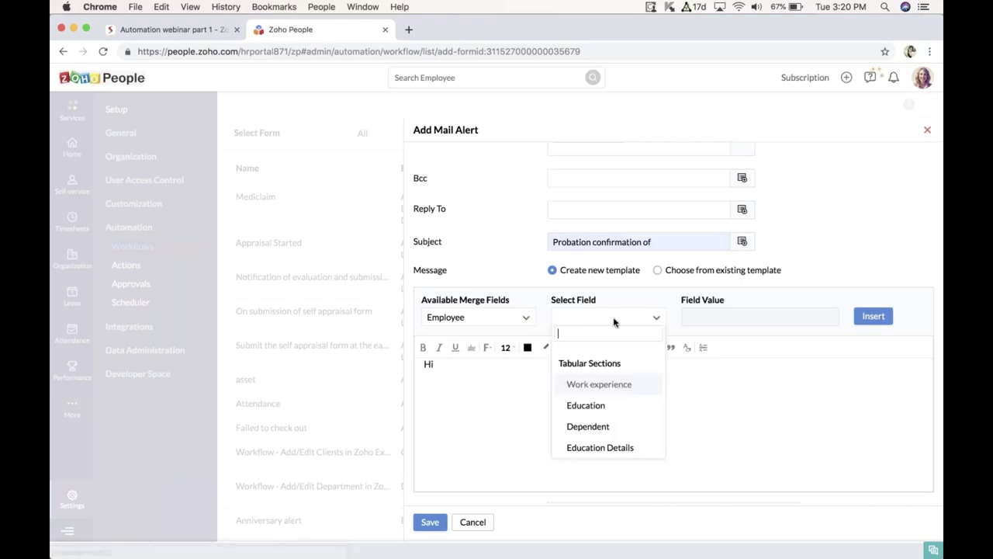
text(First)
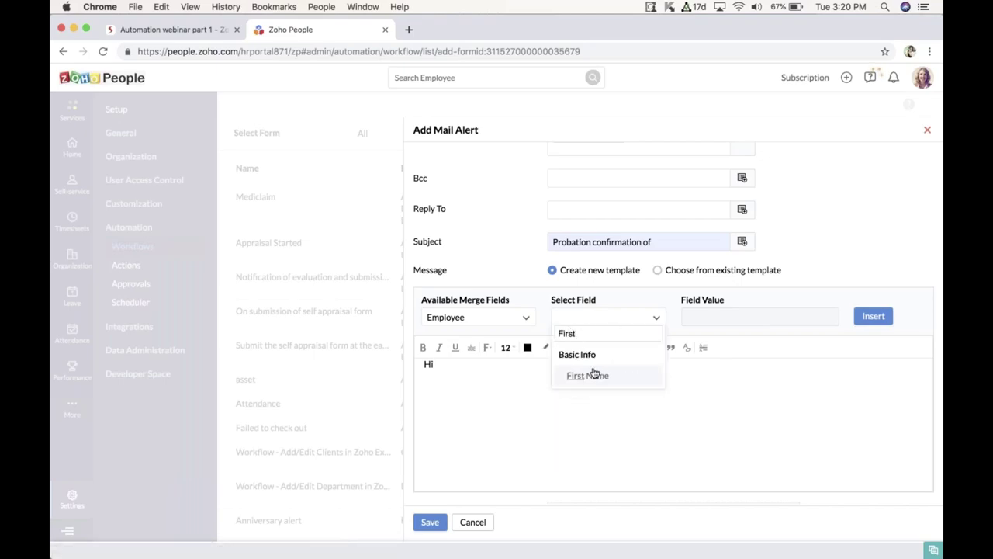
click(588, 378)
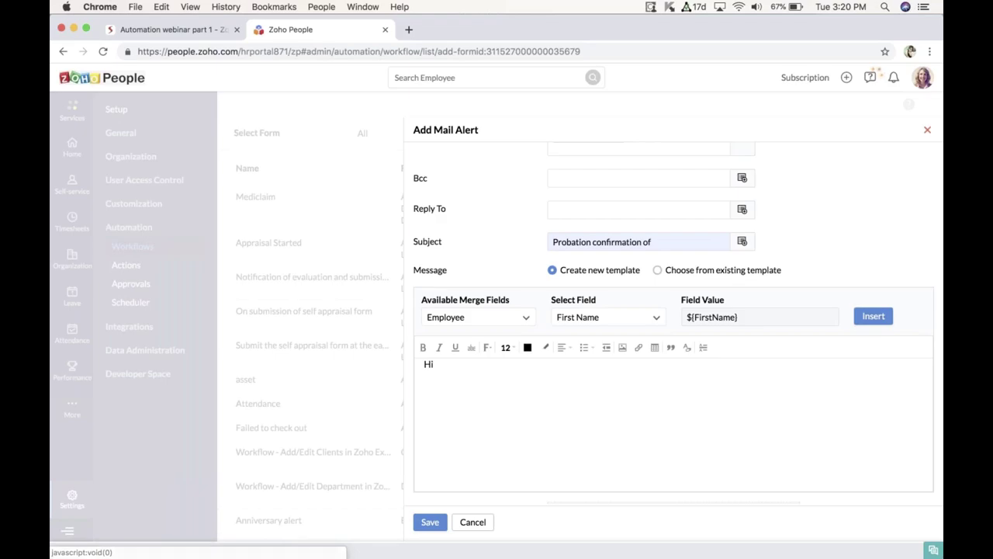
click(872, 316)
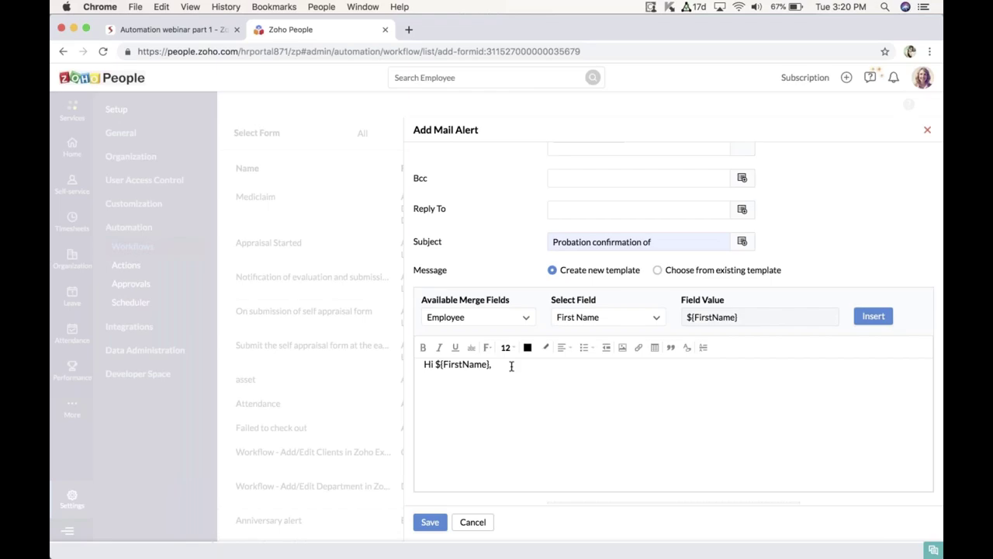
Step: Add the line 'We are pleased to inform your probation confirmation.' to the message
key(Return)
text(We are pleased to inform yu)
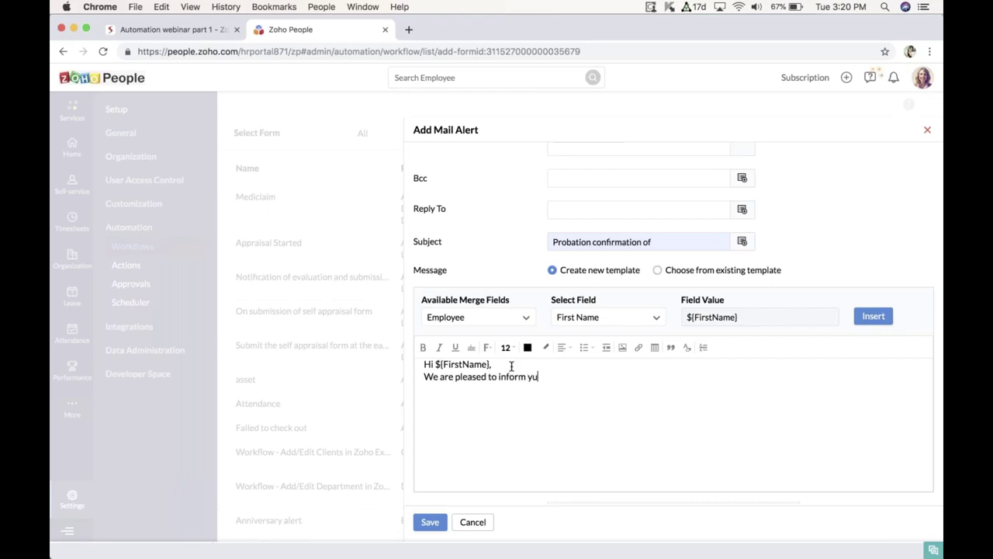
key(BackSpace)
text(our probation confirmation.)
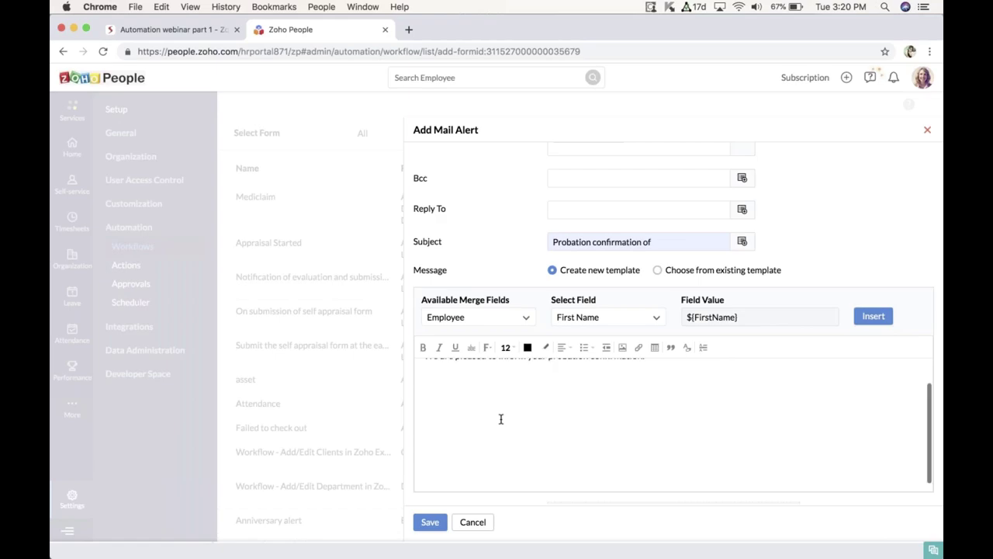
scroll(580, 452, down, 2)
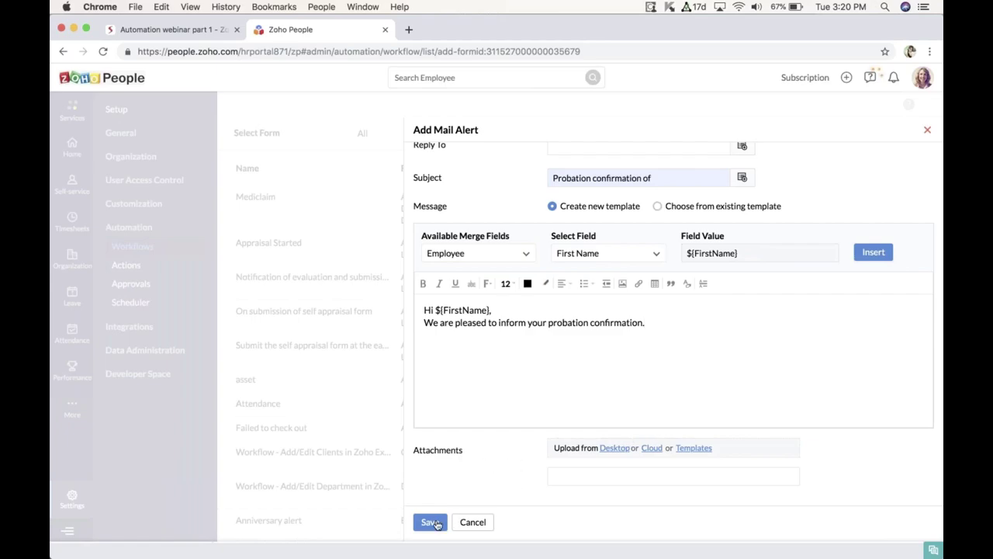
Step: Save the Probation Confirmation mail alert and review it in the workflow
click(430, 522)
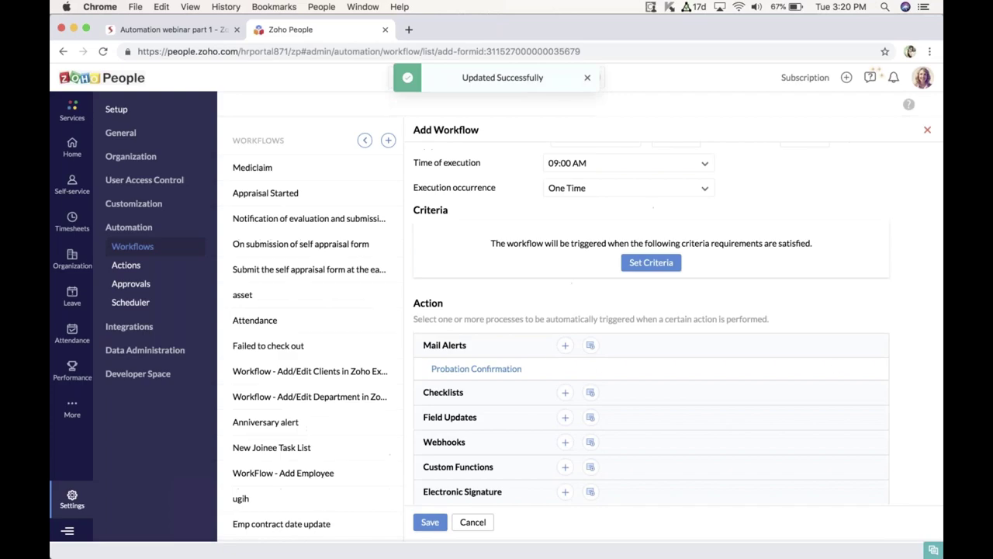
scroll(590, 370, down, 1)
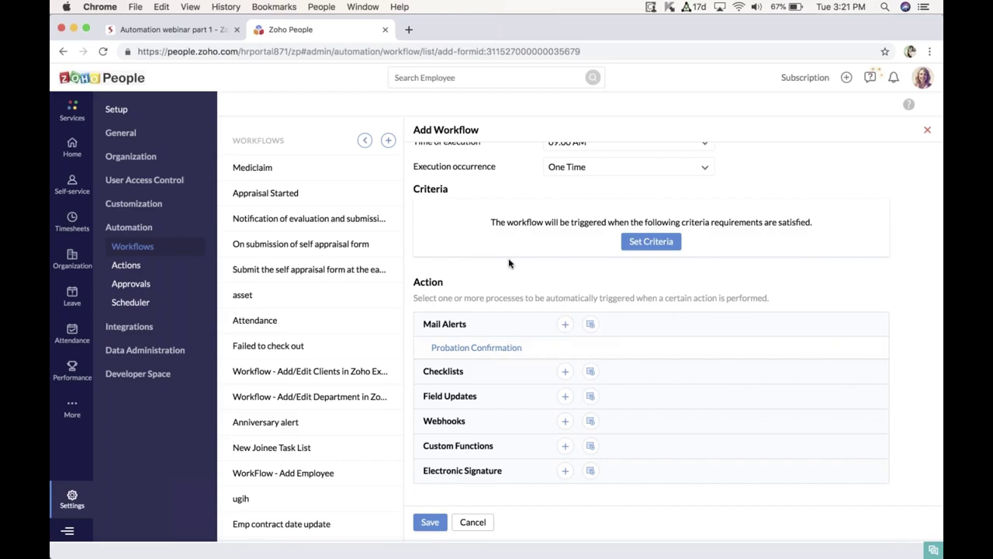
scroll(508, 261, down, 1)
scroll(508, 263, up, 3)
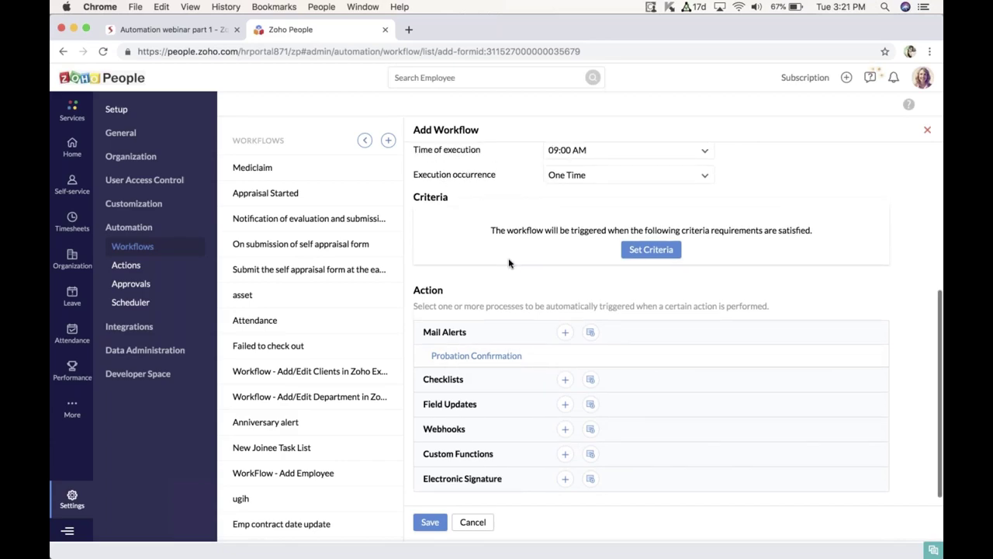
scroll(509, 263, up, 3)
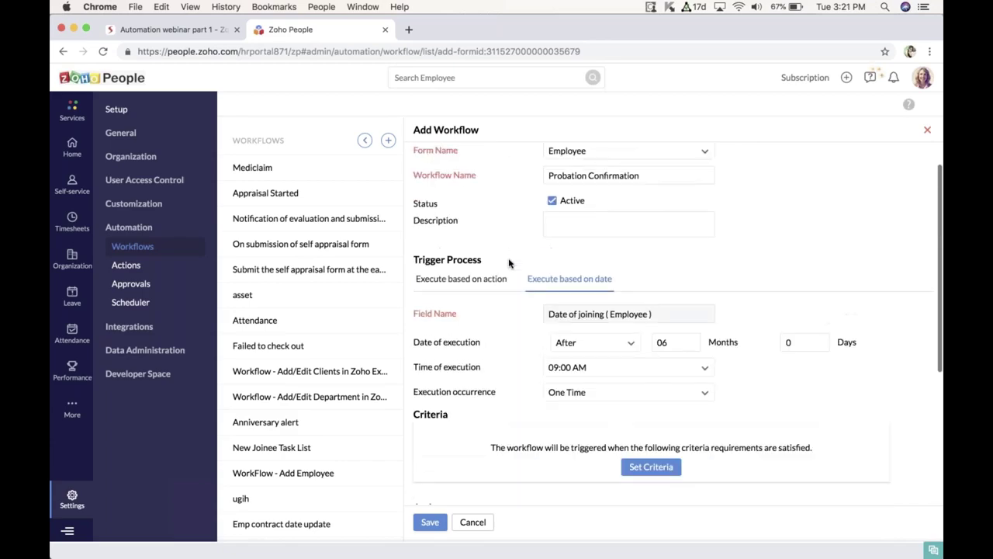
scroll(509, 263, up, 1)
scroll(509, 263, down, 1)
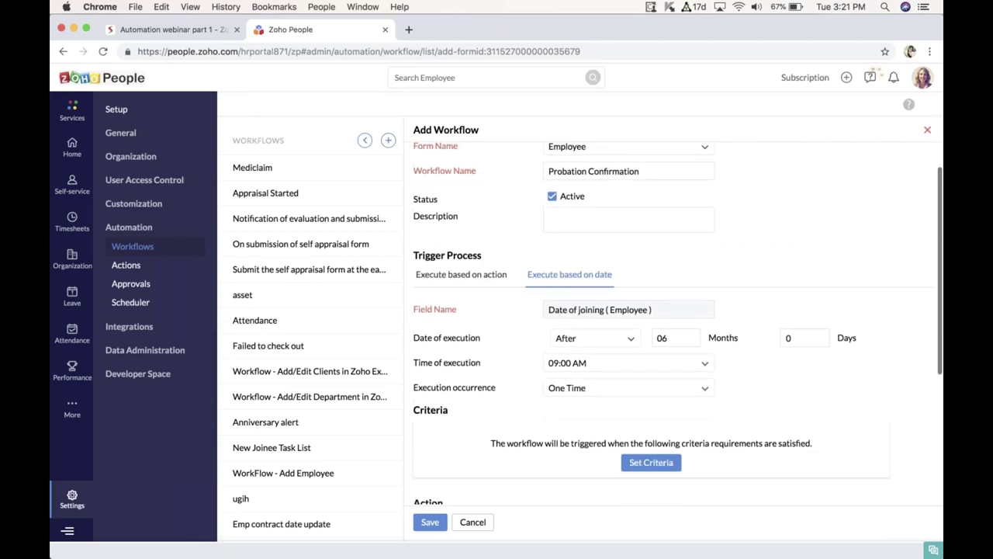
scroll(509, 263, down, 1)
scroll(680, 288, down, 1)
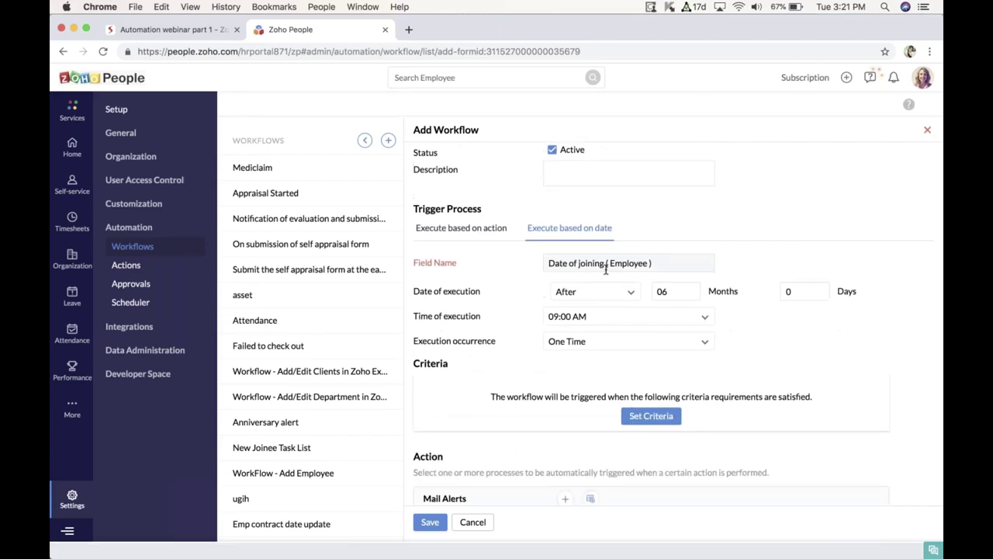
scroll(680, 288, down, 3)
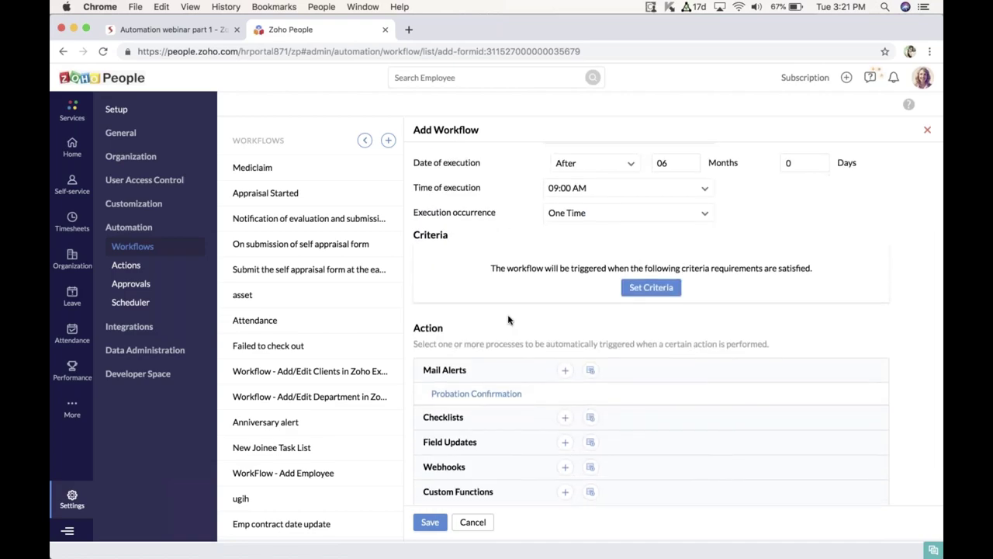
scroll(508, 320, down, 2)
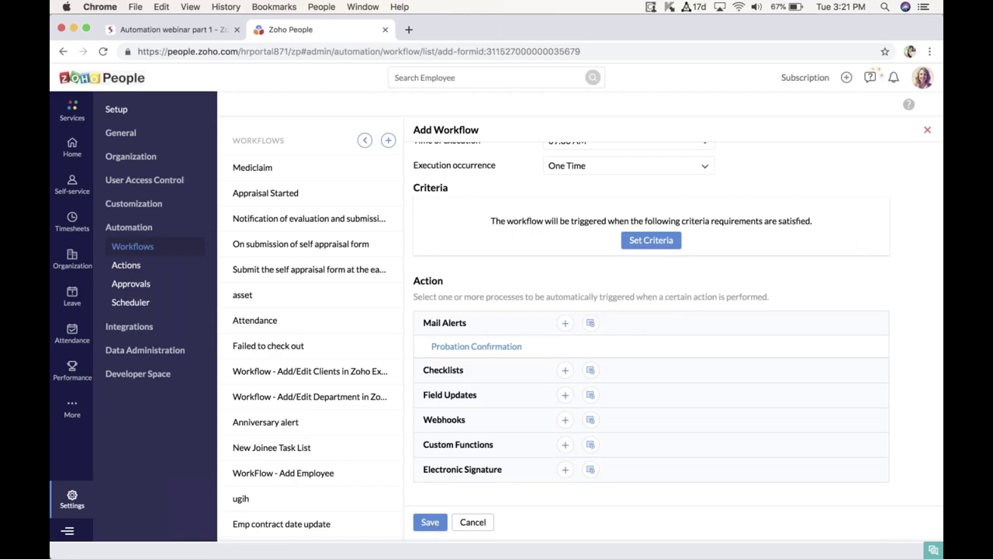
Step: Leave the workflow and present the Zoho Show slides full screen at 'Scenario-2: Triggering welcome email and onboarding tasks'
click(929, 133)
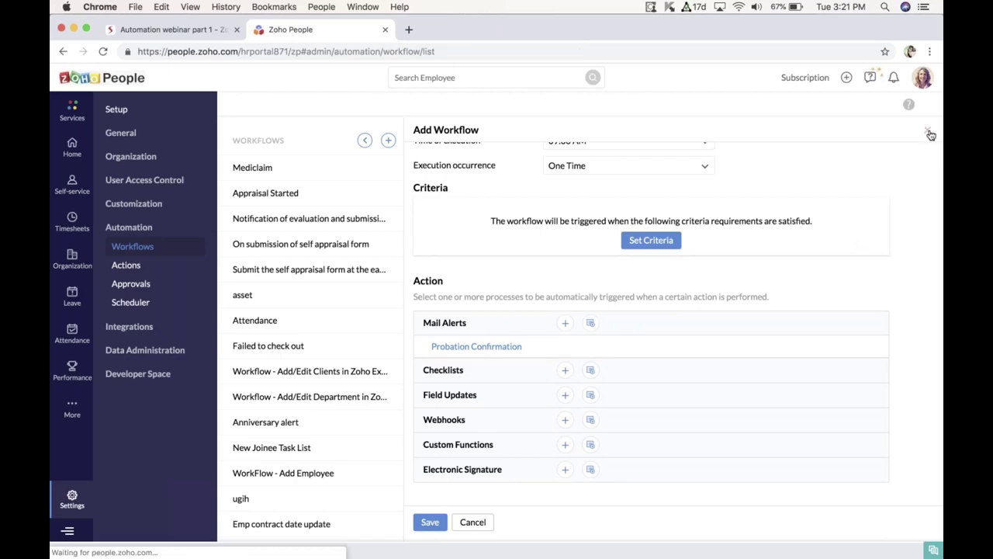
click(181, 31)
key(cmd+shift+Return)
key(Right)
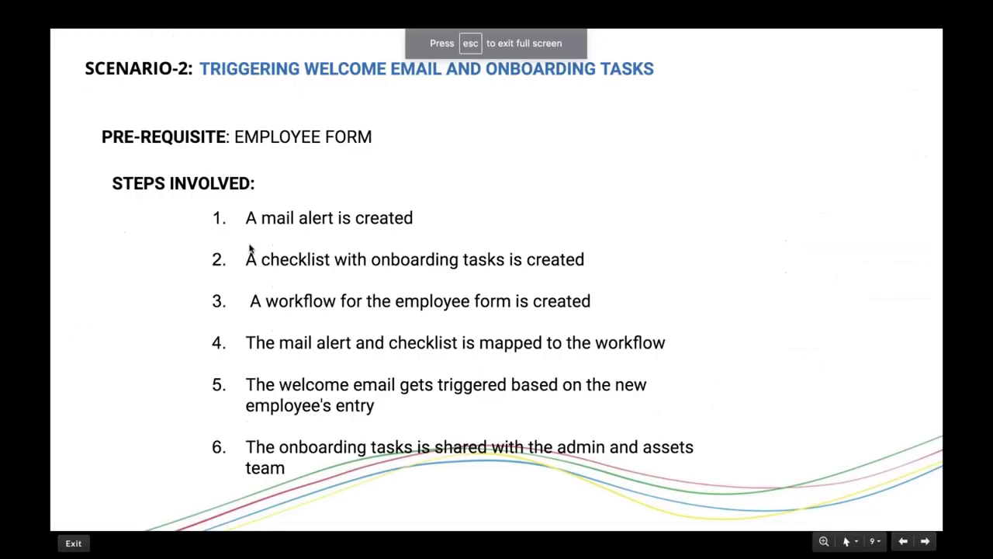
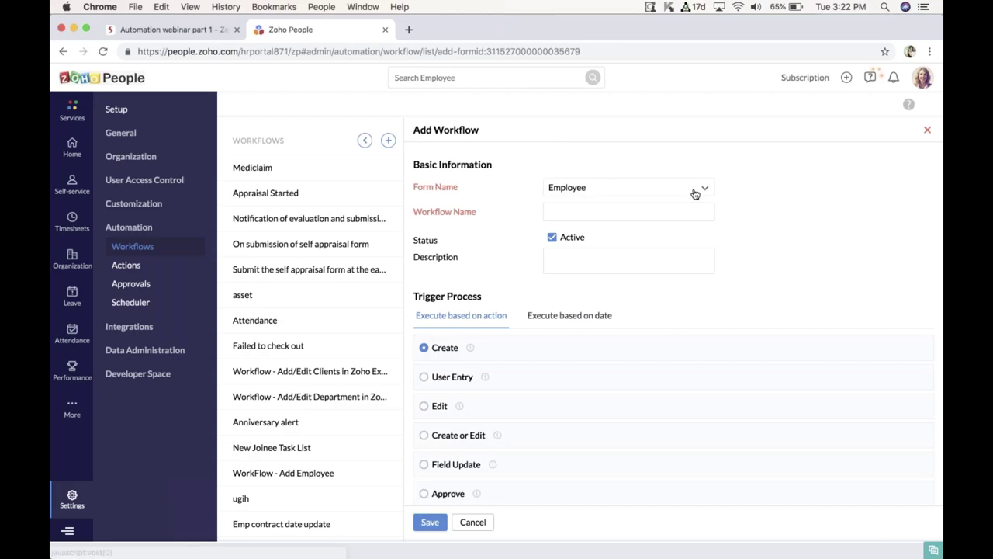
Step: Enter 'Onboarding Tasks' as the workflow name, leaving the workflow Active
click(644, 212)
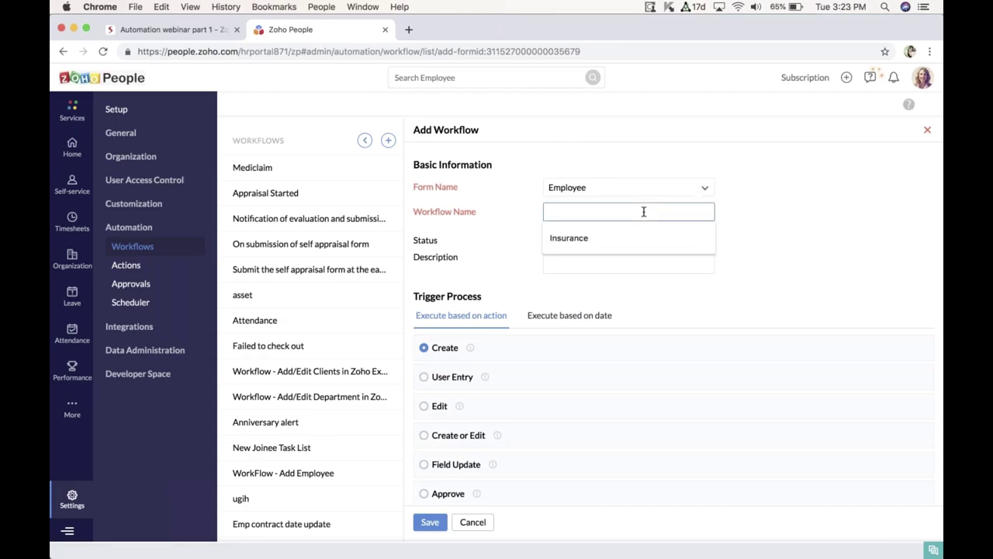
text(Onb)
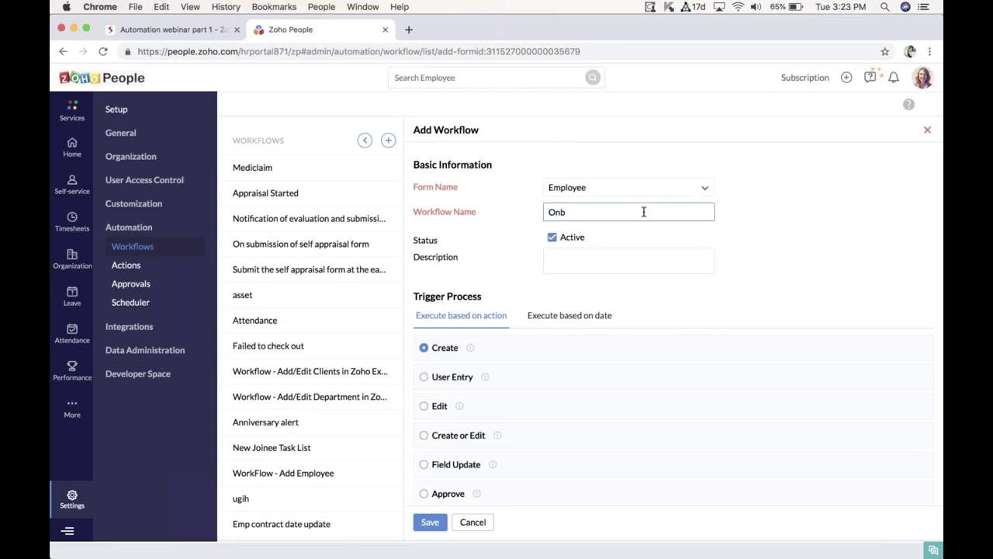
text(oarding Tasks)
scroll(674, 321, down, 3)
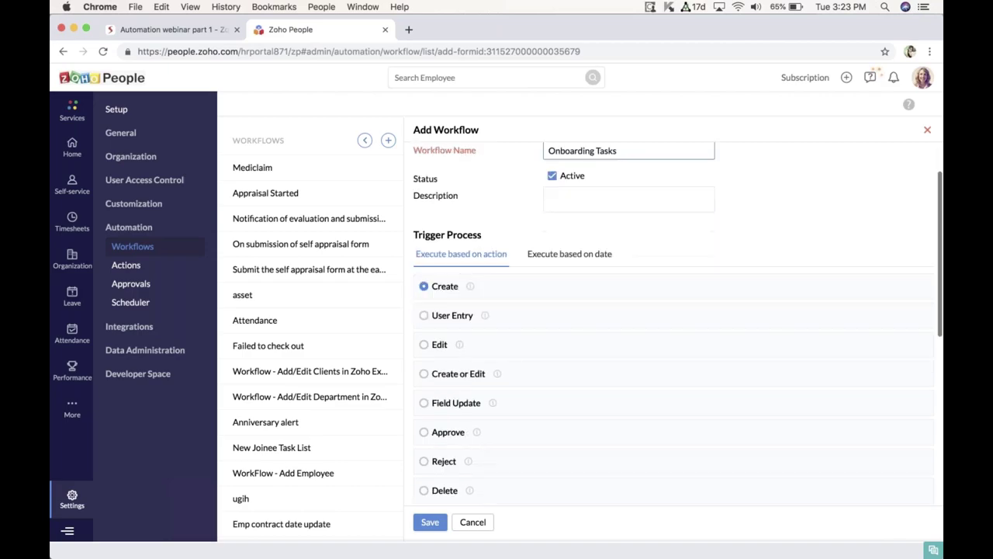
scroll(674, 322, down, 1)
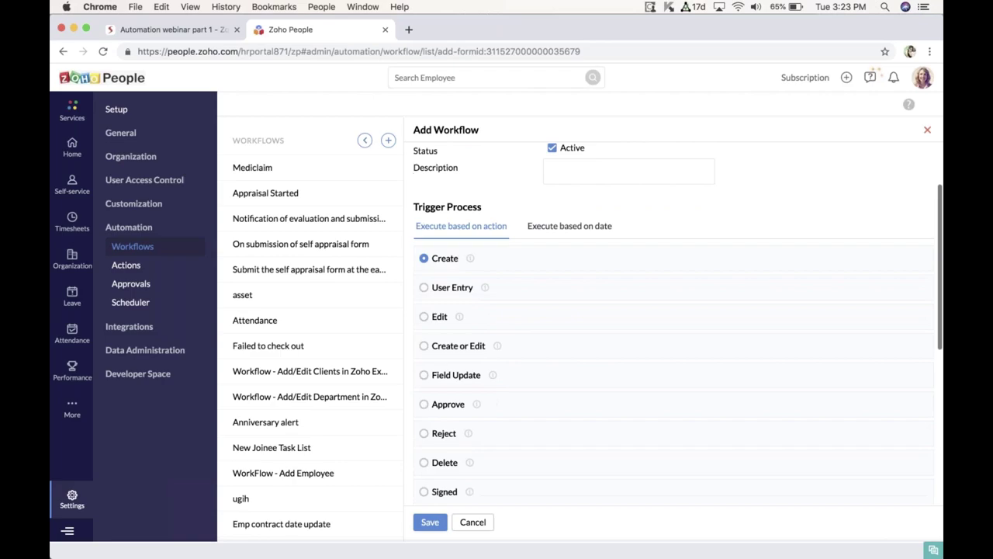
scroll(613, 224, up, 1)
scroll(616, 224, down, 1)
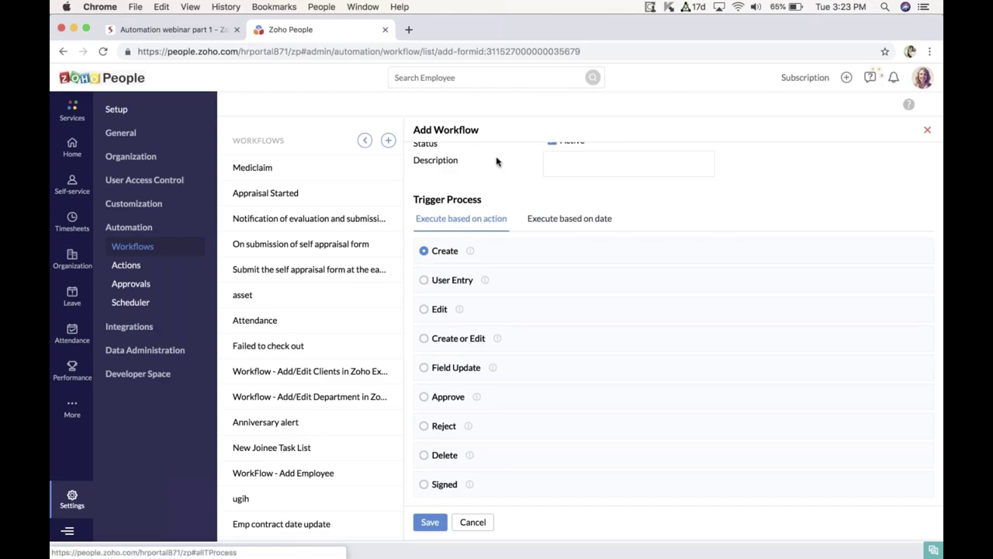
scroll(508, 256, down, 1)
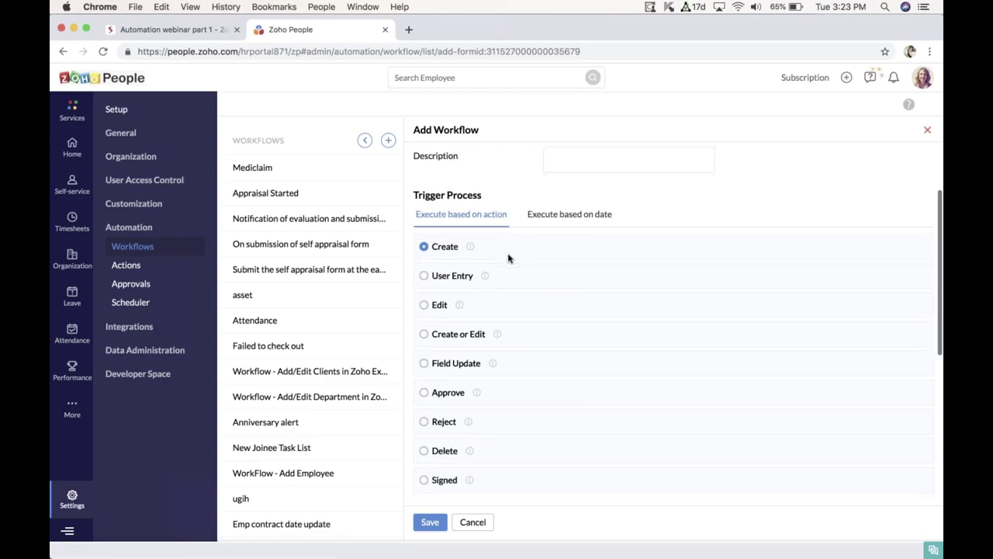
Step: Switch the action-based trigger from Create to User Entry
click(424, 277)
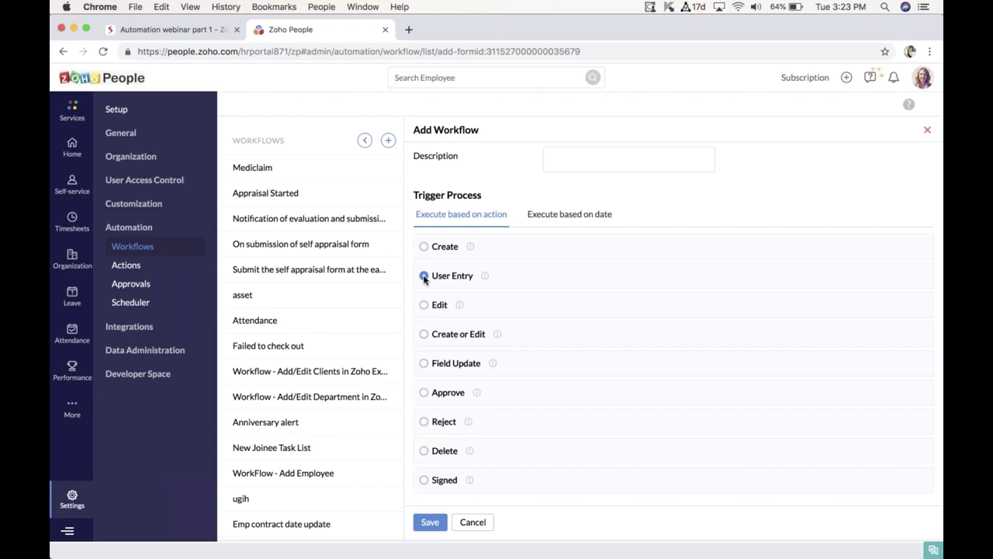
scroll(424, 279, up, 1)
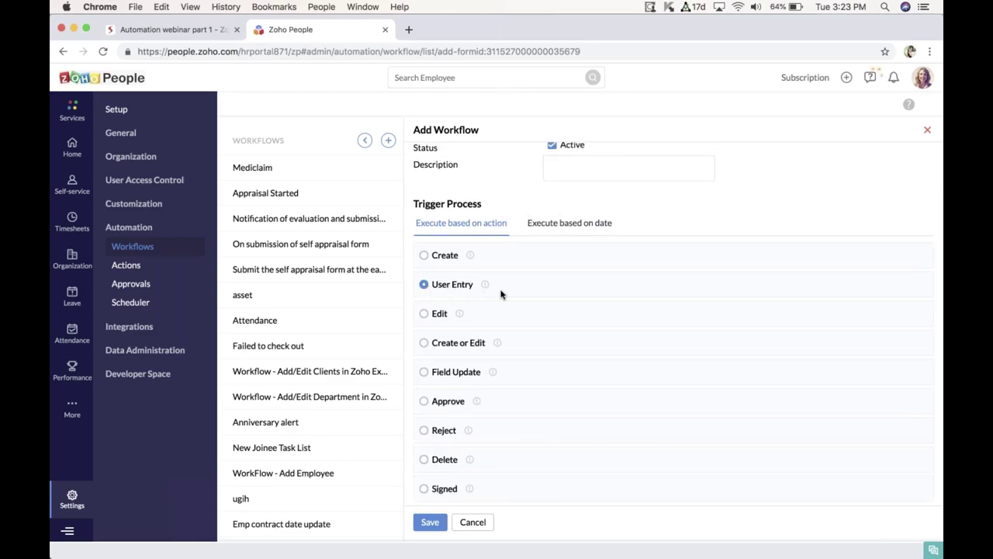
scroll(500, 293, up, 1)
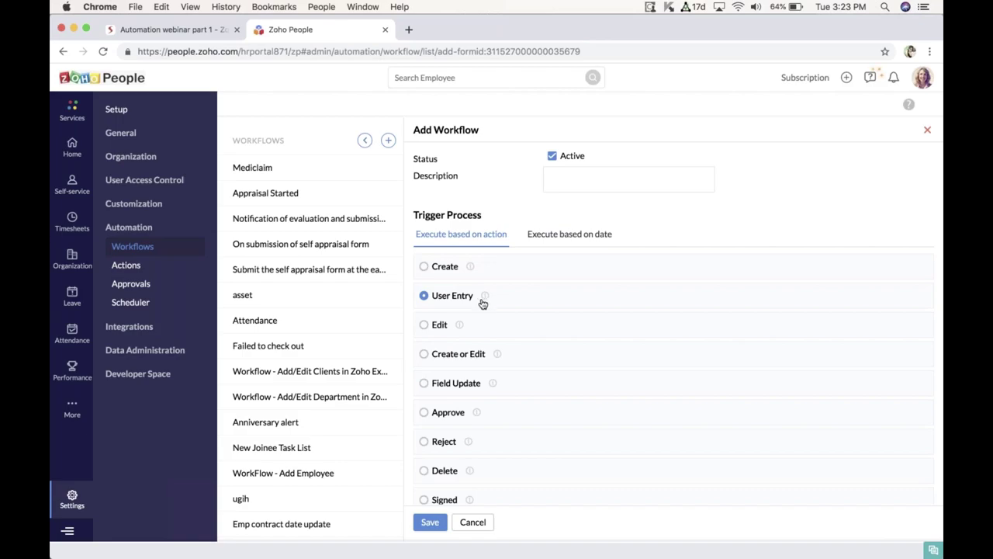
scroll(462, 309, down, 2)
scroll(484, 289, down, 5)
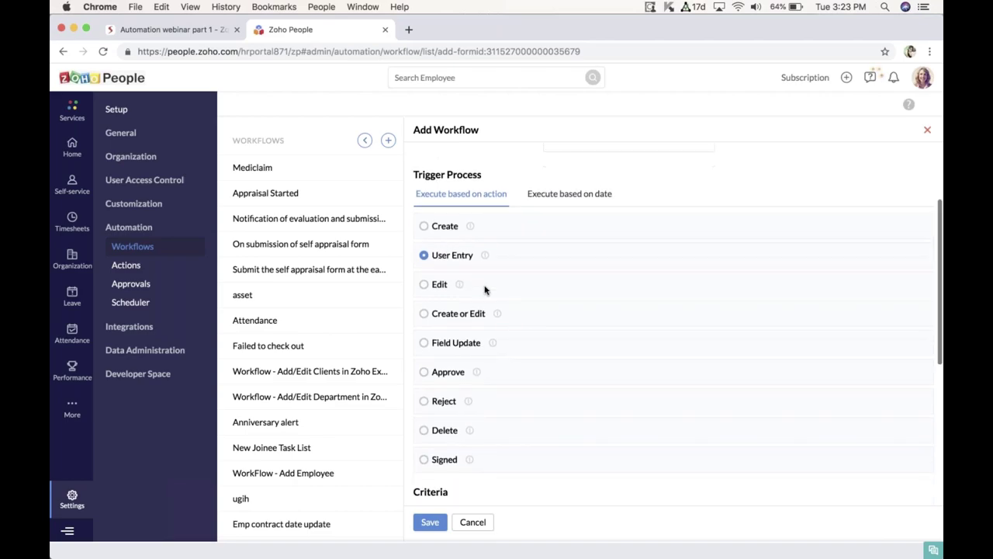
scroll(485, 290, down, 2)
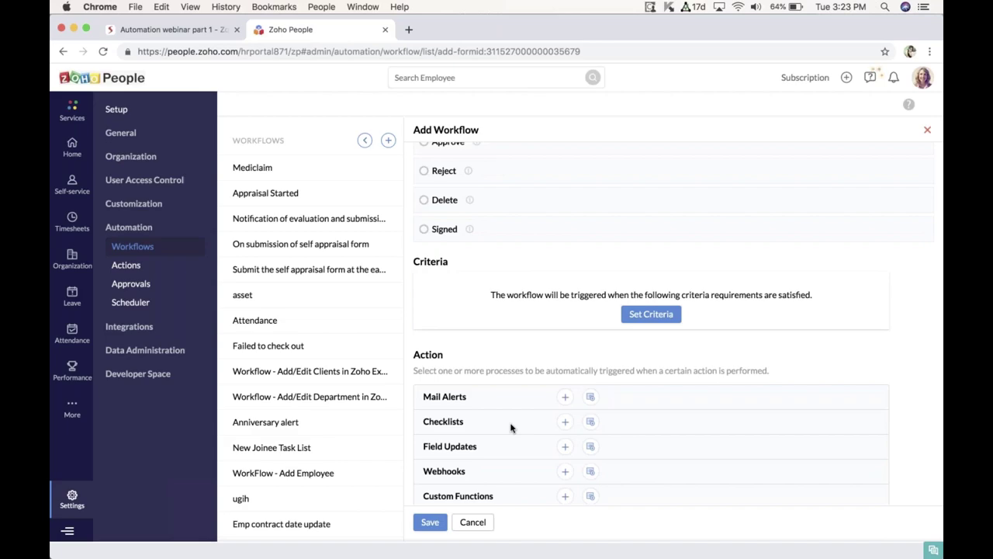
scroll(511, 427, up, 8)
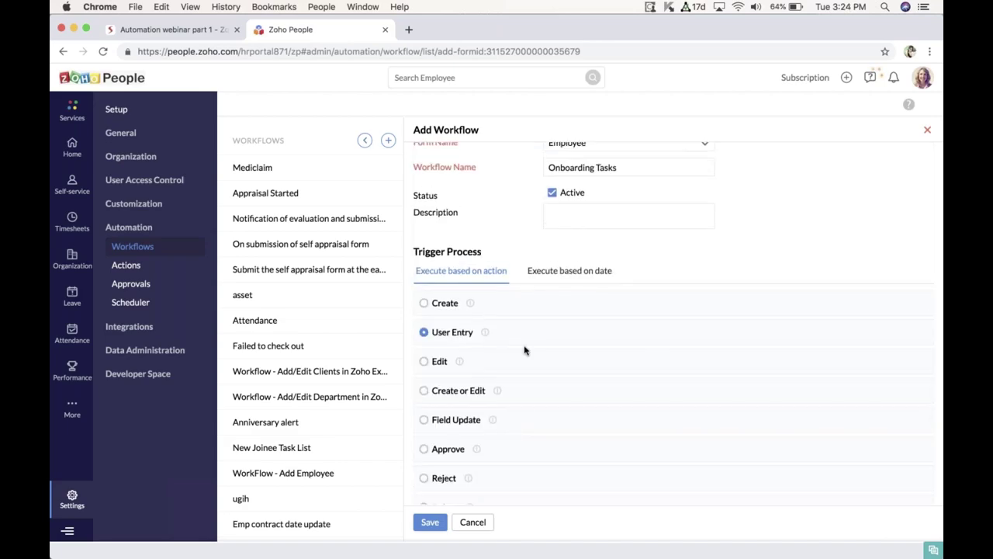
scroll(524, 349, down, 7)
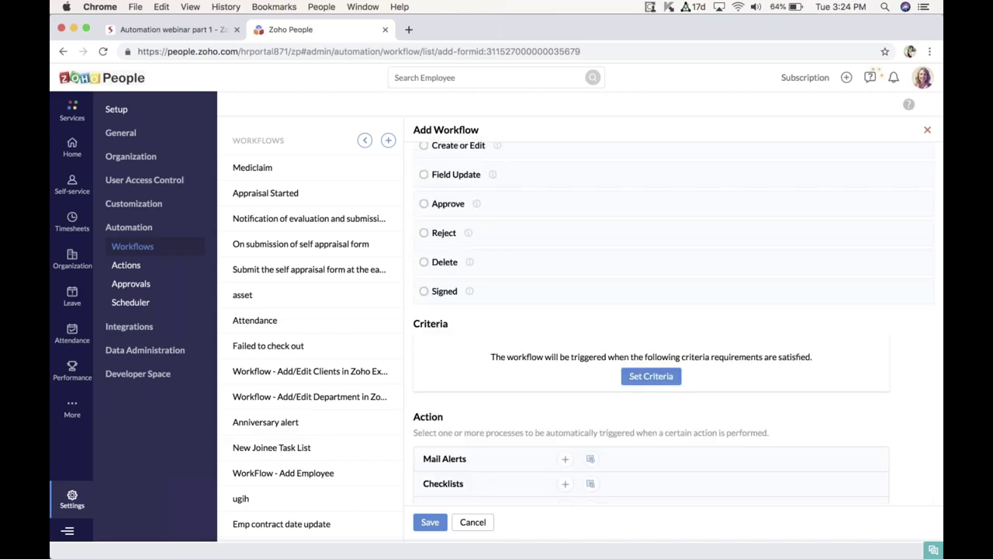
scroll(567, 378, down, 2)
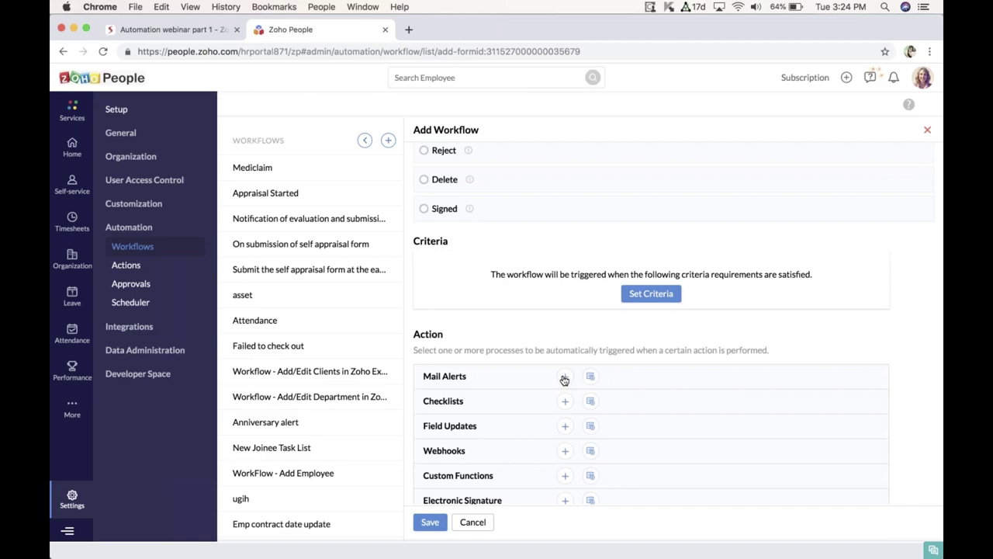
Step: Add a mail alert action named 'Welcome e-mail'
click(565, 375)
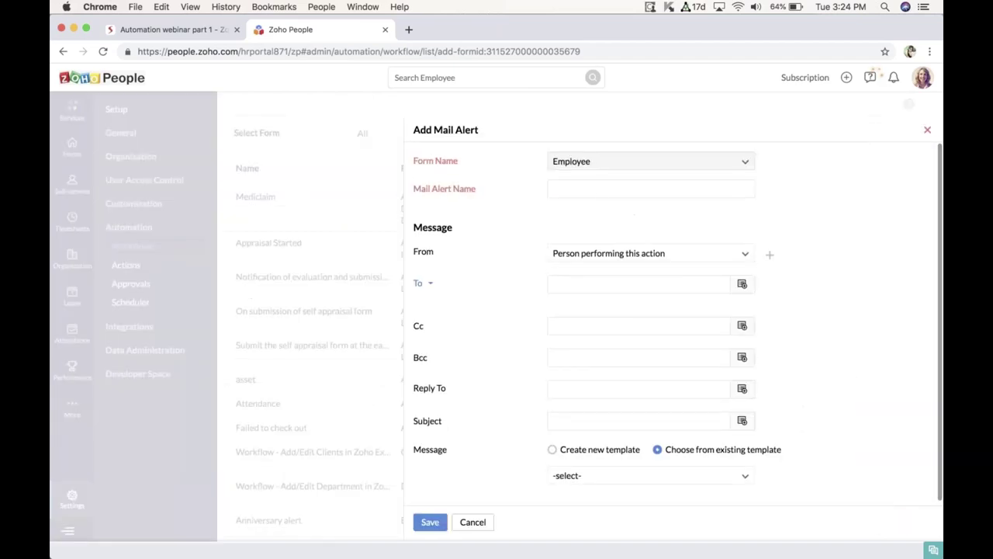
click(567, 189)
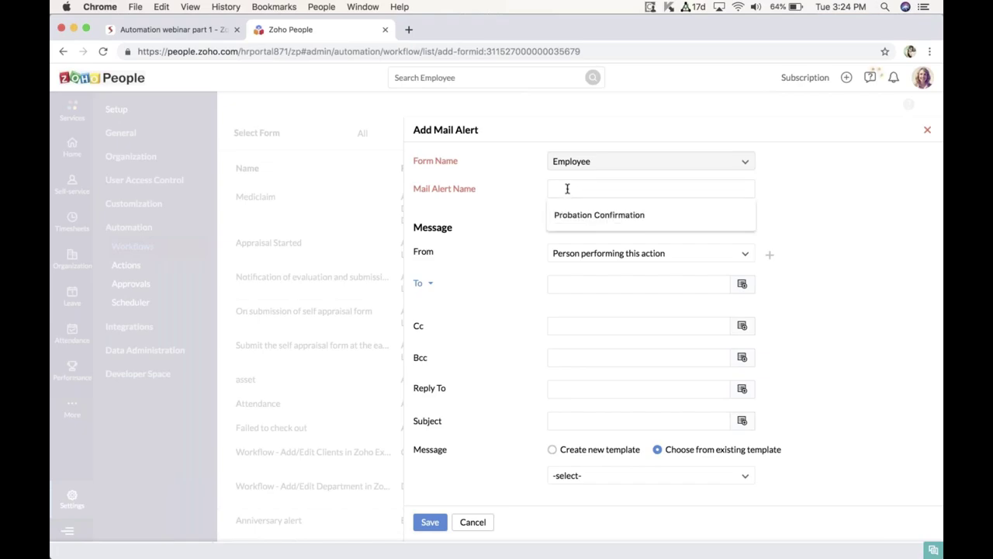
text(Welcome e-mail)
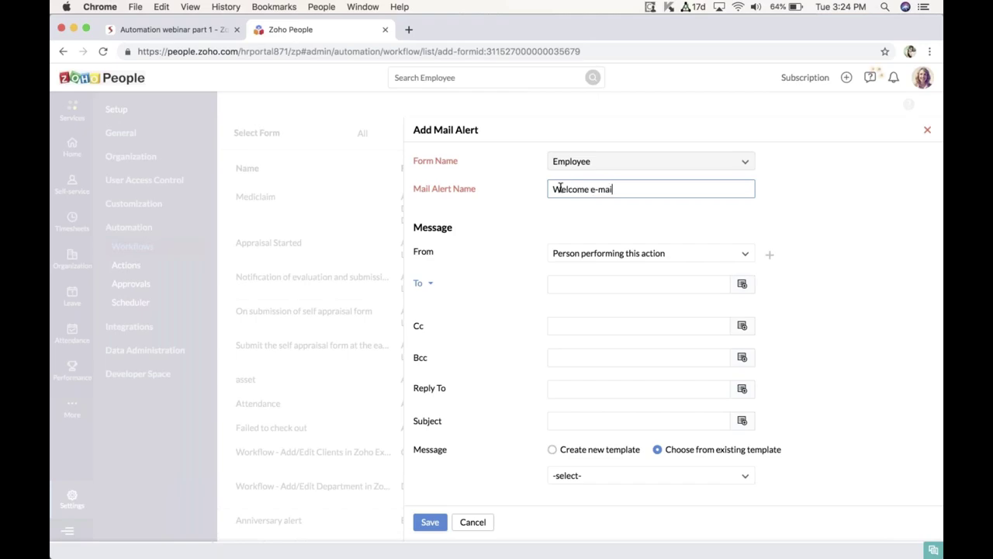
scroll(698, 267, down, 1)
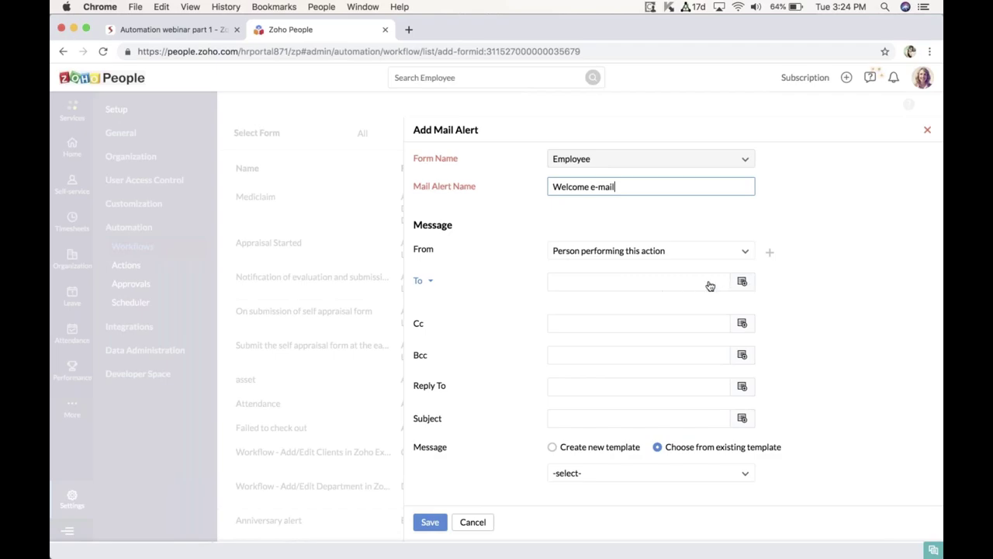
Step: Set the alert's recipient to the Email ID form field
click(675, 285)
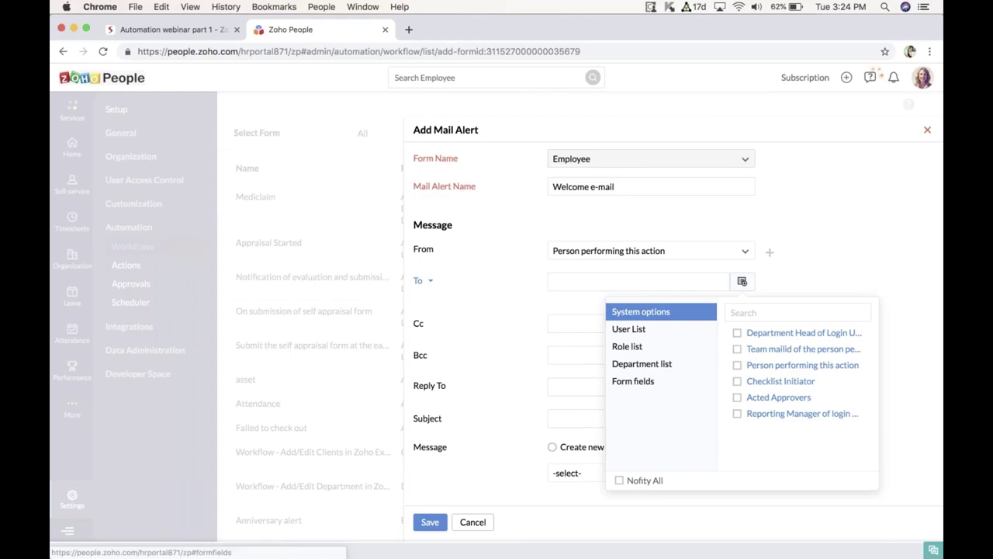
key(Escape)
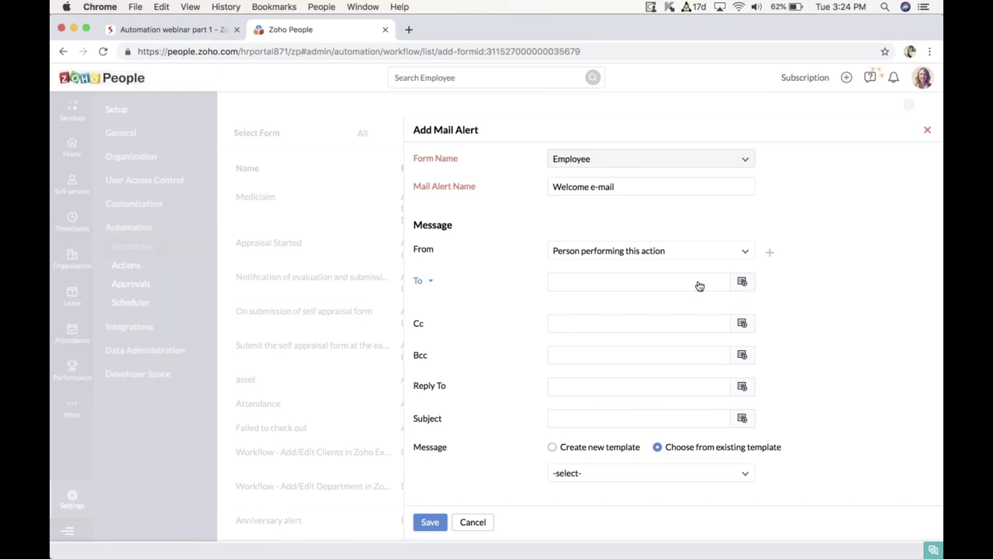
click(742, 283)
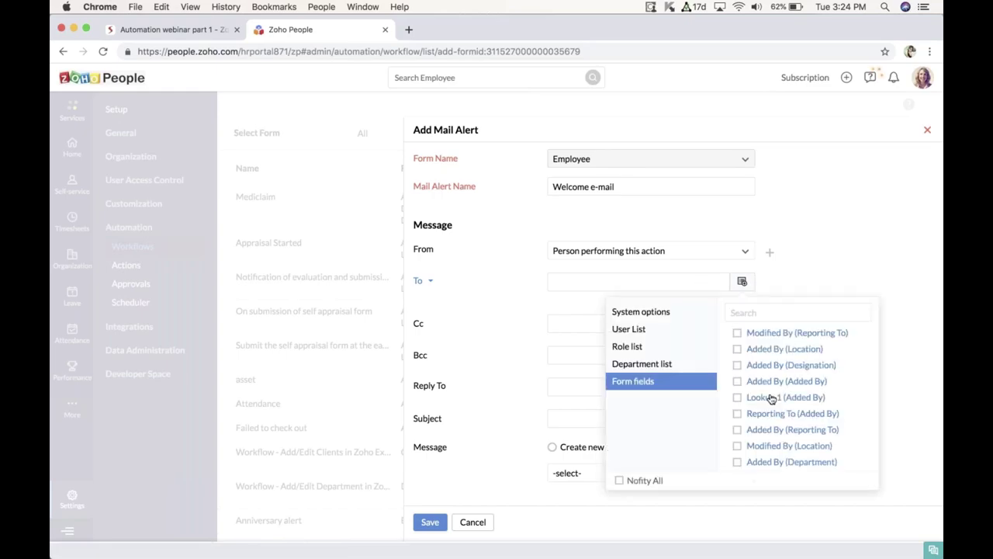
click(737, 315)
text(ema)
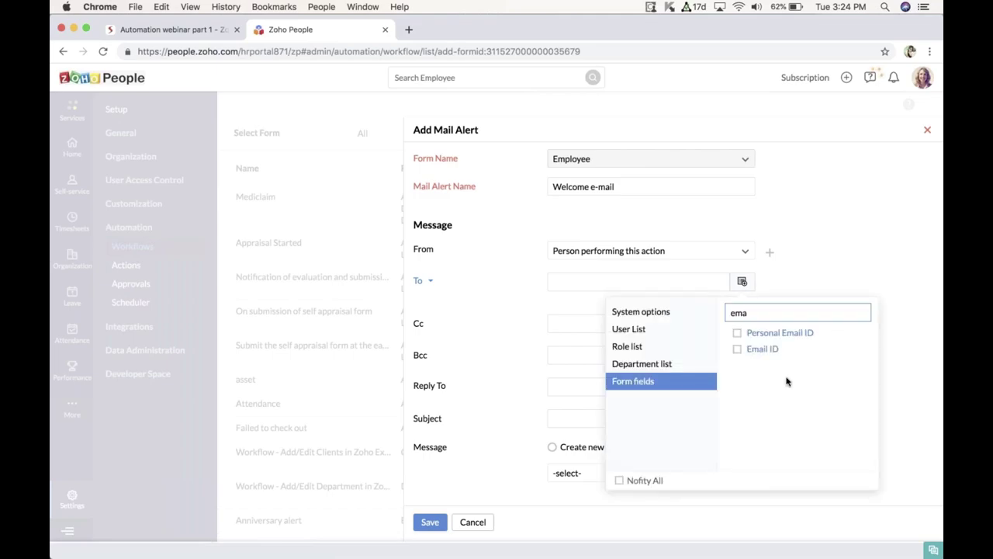
click(738, 350)
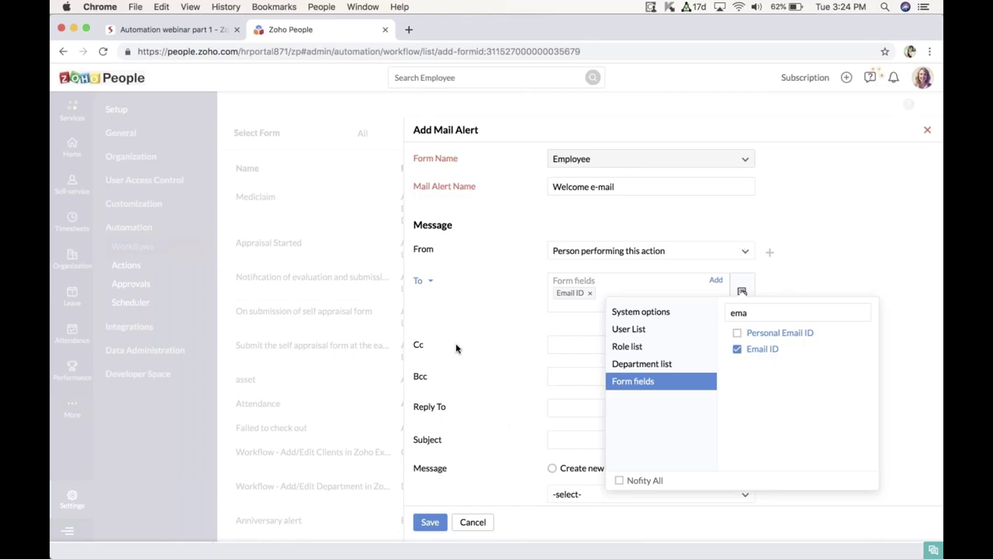
click(511, 425)
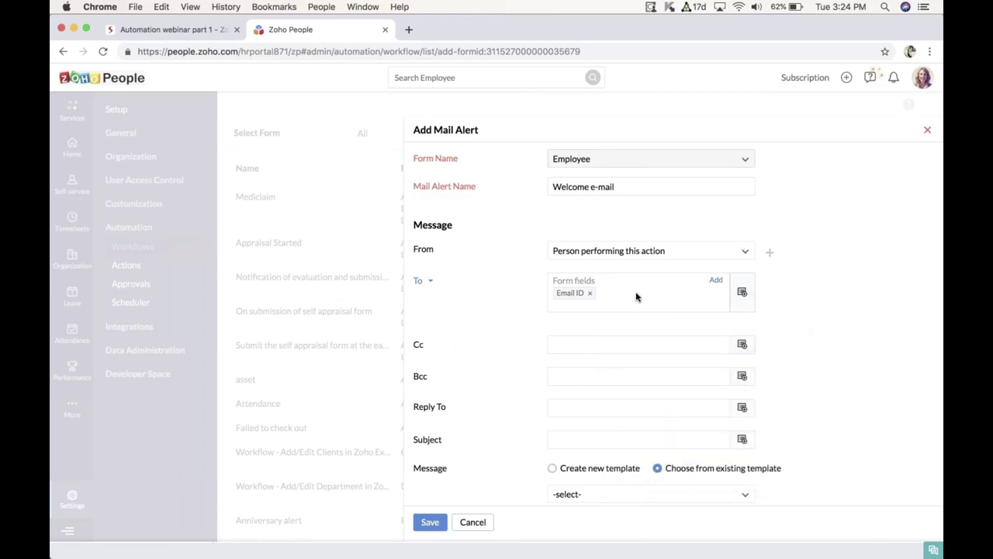
scroll(636, 294, down, 1)
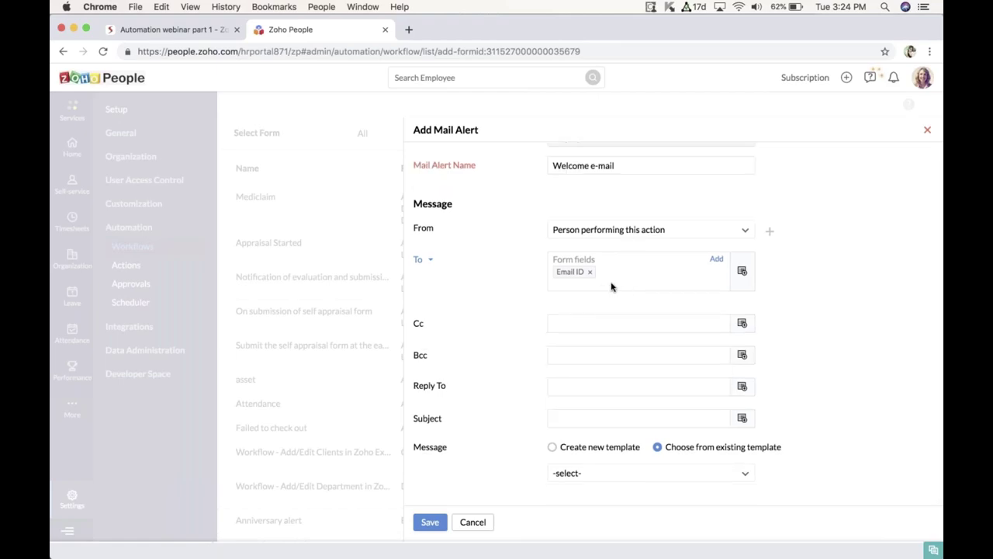
Step: Give the alert the subject 'Welcome onboard!' and choose Create new template for the message
click(667, 418)
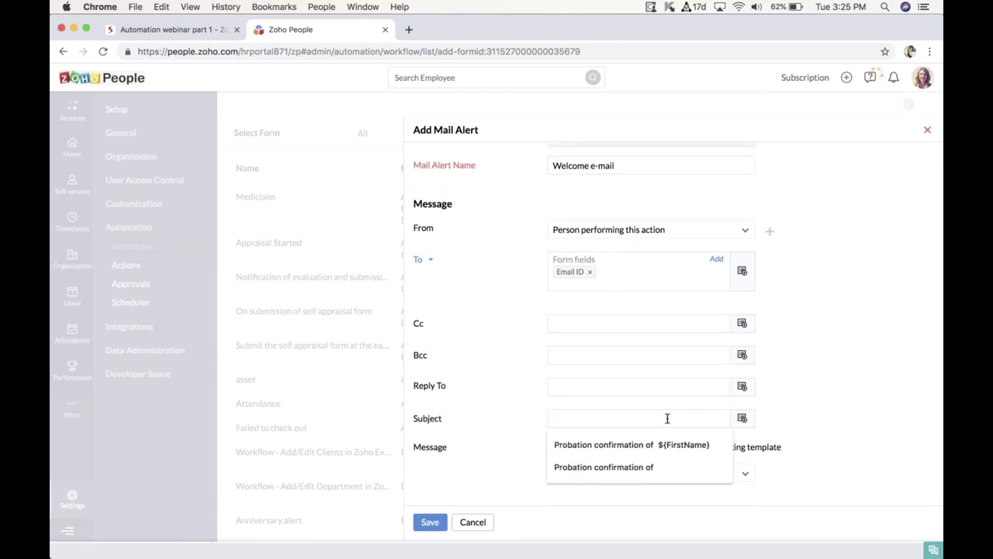
click(625, 420)
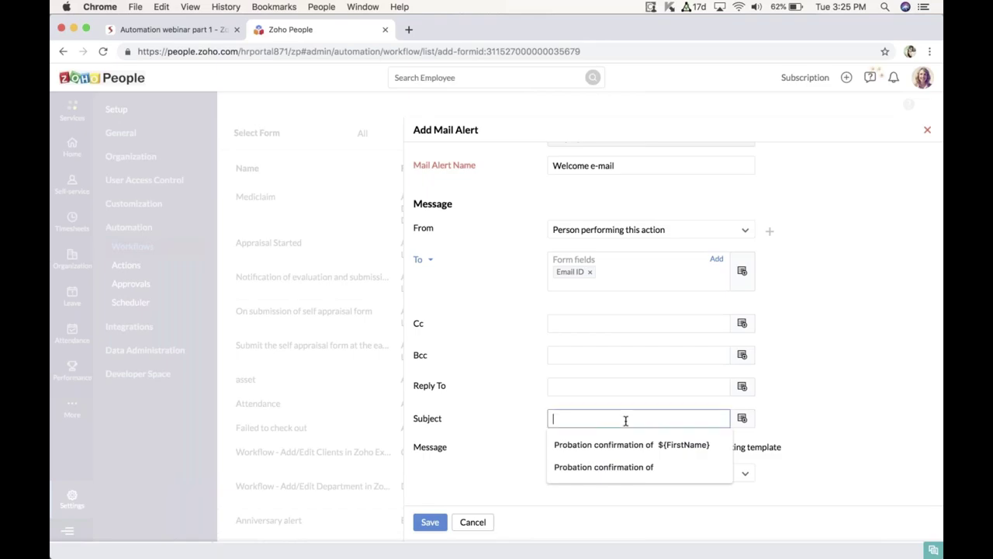
text(Welcome )
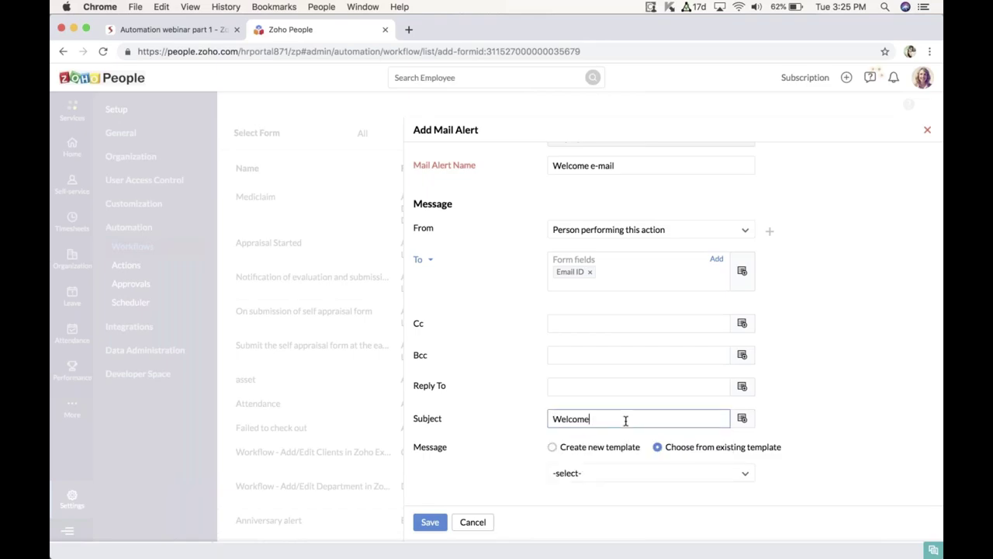
text(onboard!)
click(631, 456)
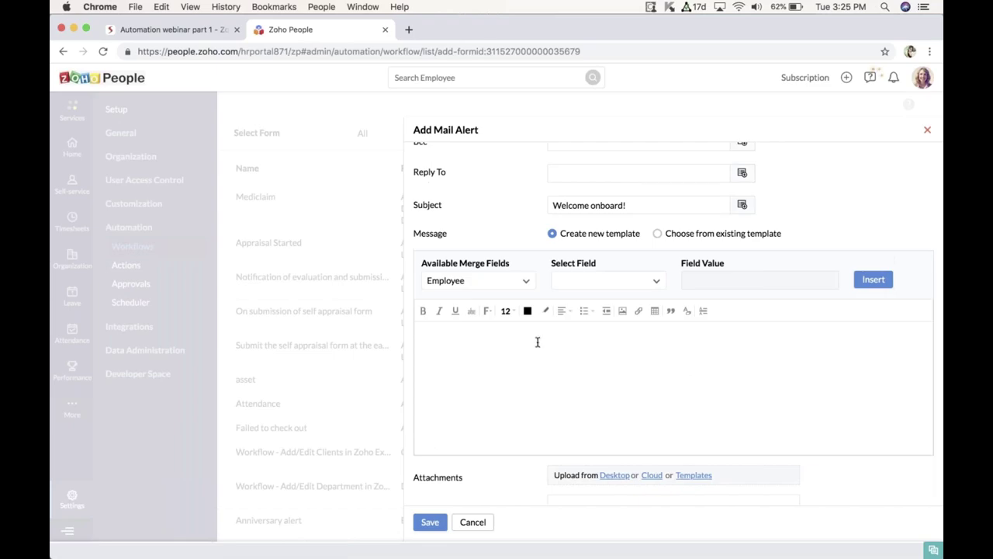
Step: Start the message body with 'Hi' followed by the First Name merge field
text(Hi)
click(655, 282)
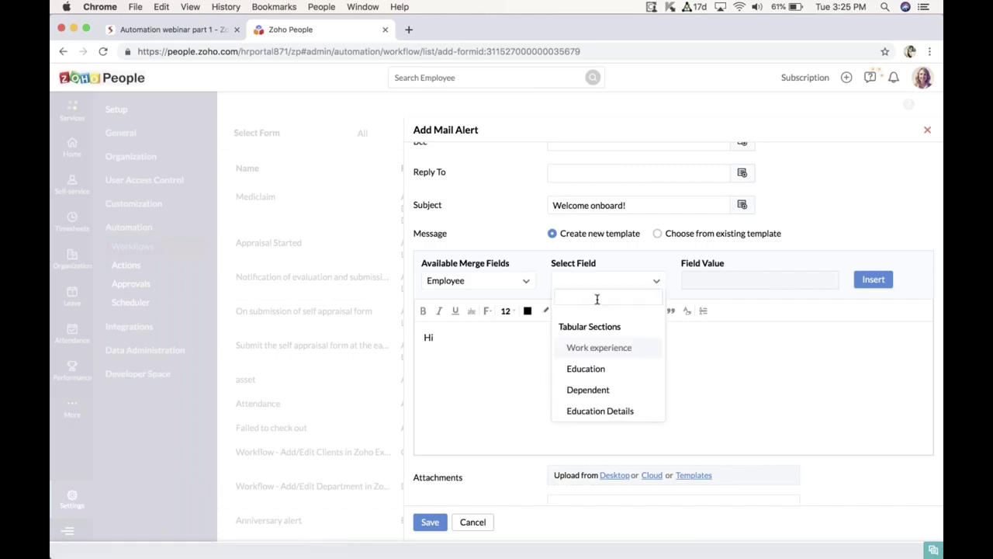
text(fir)
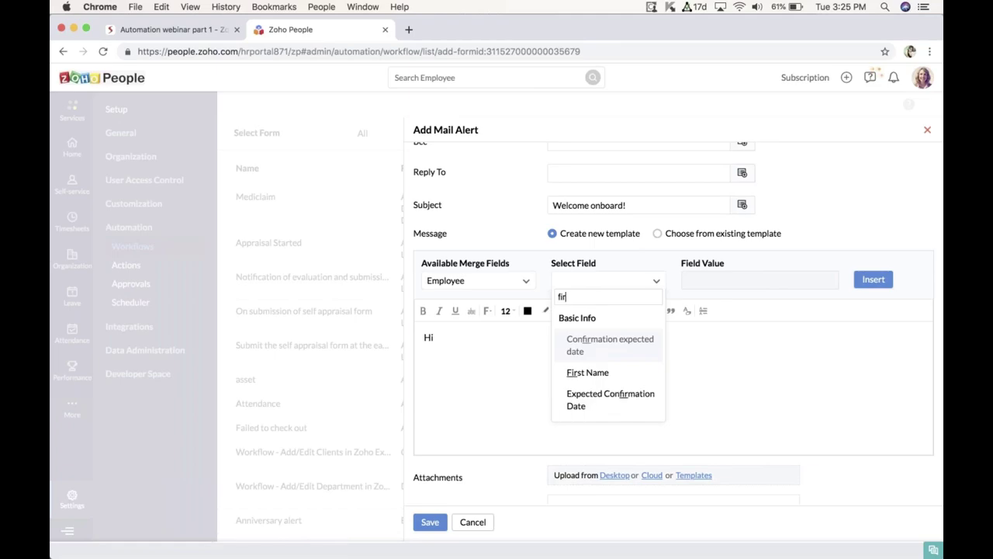
click(589, 373)
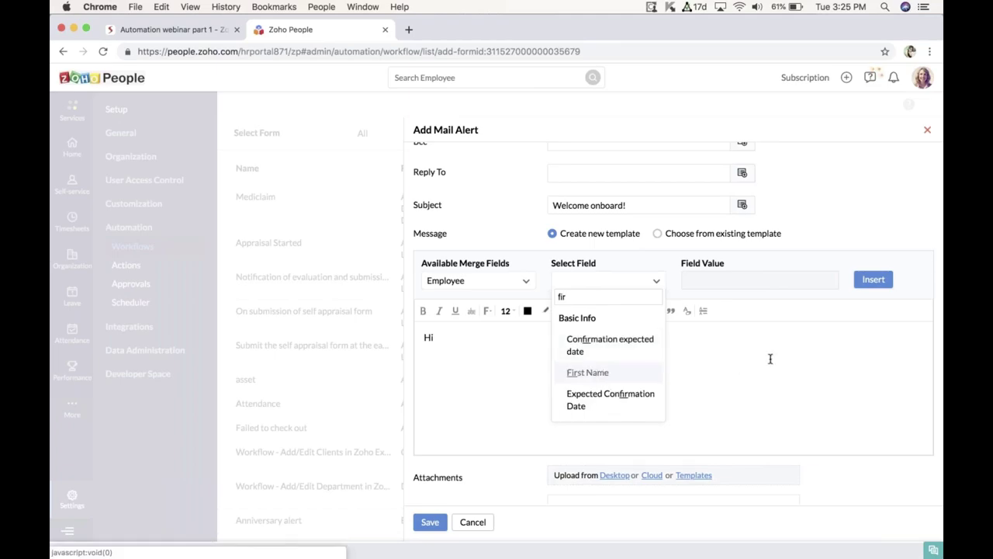
click(874, 282)
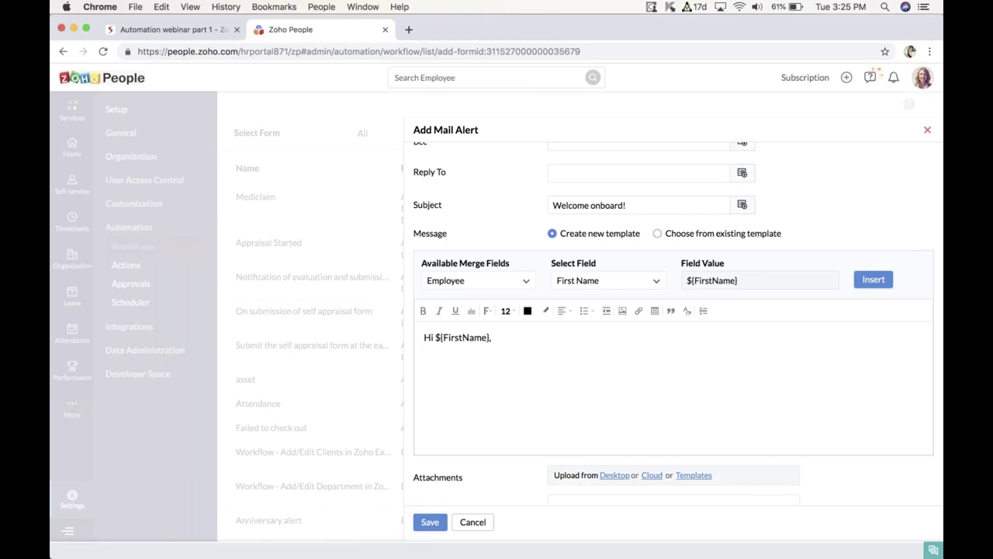
Step: Continue the body with 'Welcome onboard! Welcome to the'
text(Welcome onboard!)
key(BackSpace)
key(BackSpace)
key(BackSpace)
key(BackSpace)
key(BackSpace)
text(come onboard)
key(BackSpace)
key(BackSpace)
key(BackSpace)
key(BackSpace)
text(oard! Welc)
key(BackSpace)
text(come to the)
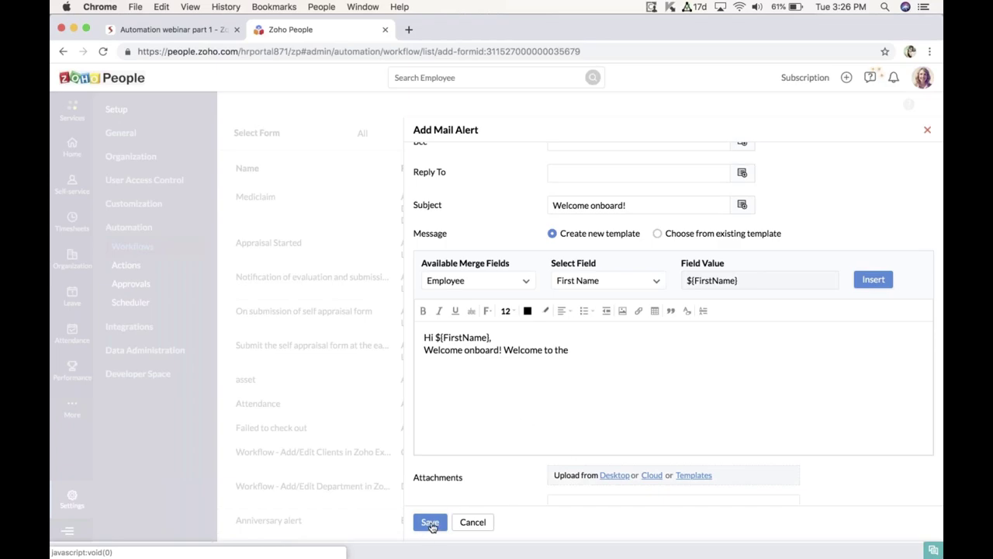
Step: Close the Add Mail Alert form and start a new workflow
right_click(434, 528)
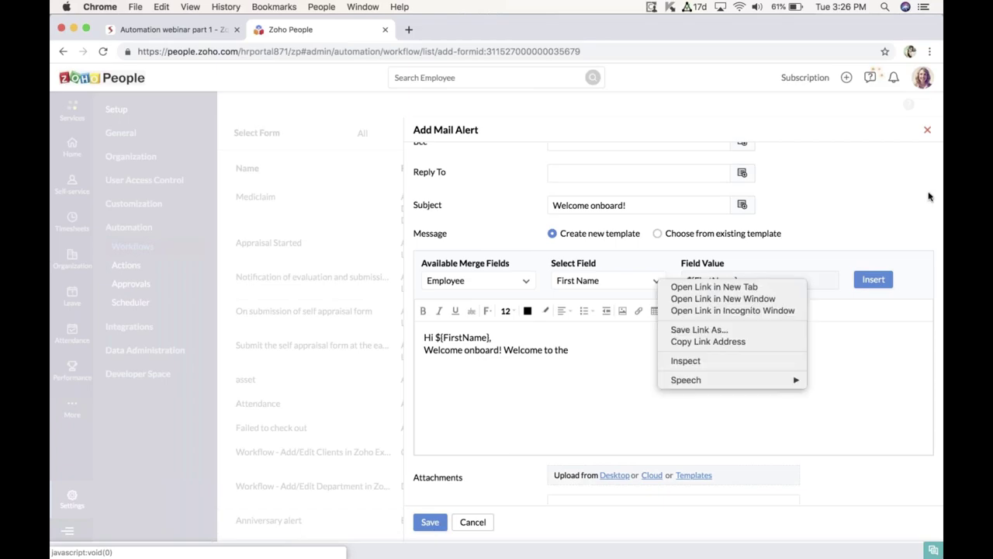
click(875, 183)
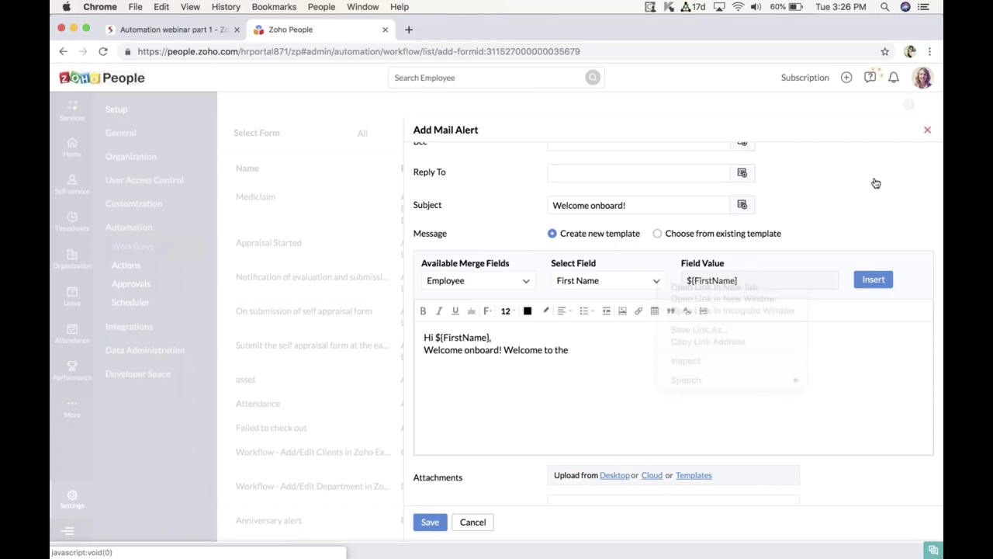
click(928, 133)
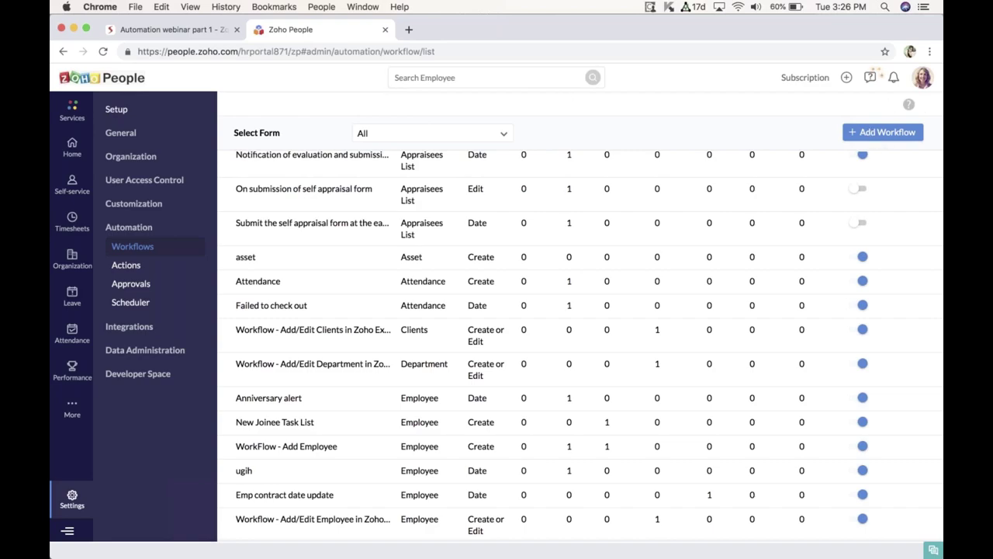
click(868, 136)
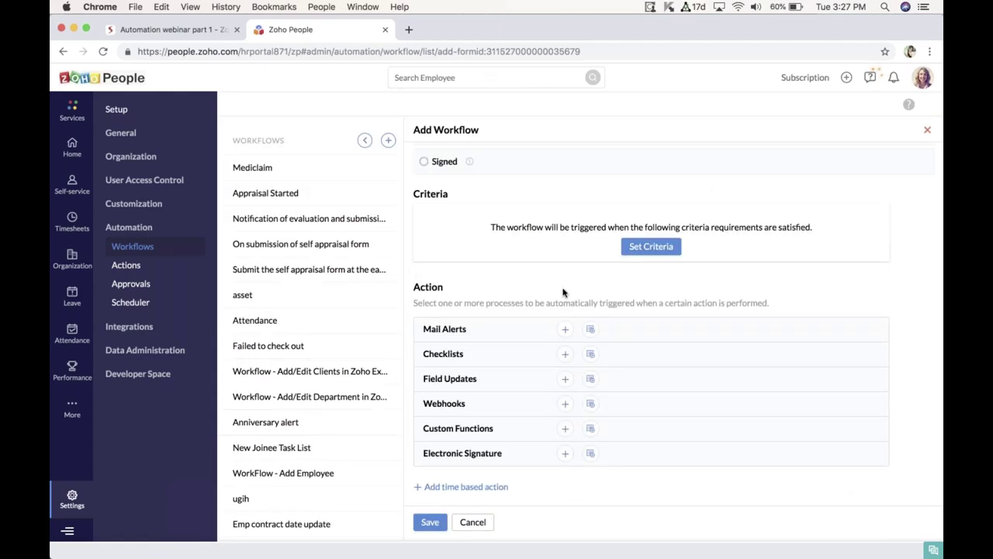
Step: Add a checklist named 'Onboarding Tasks' and save it
click(566, 355)
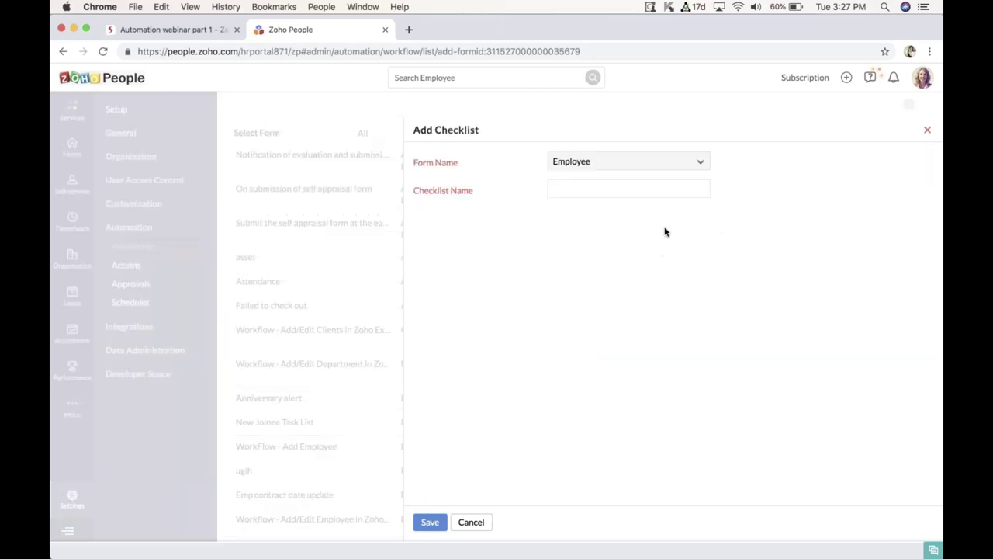
click(588, 190)
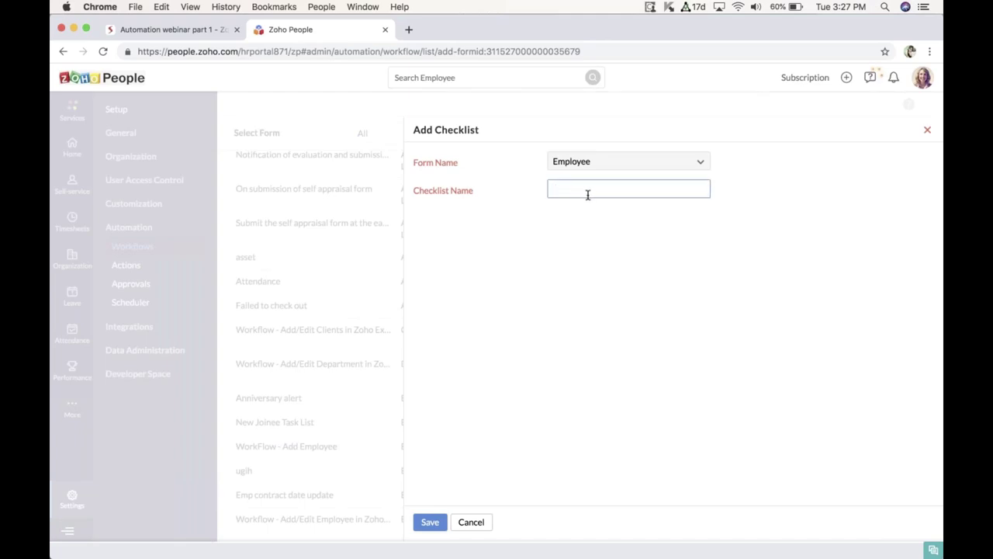
text(Onboarding Tasks)
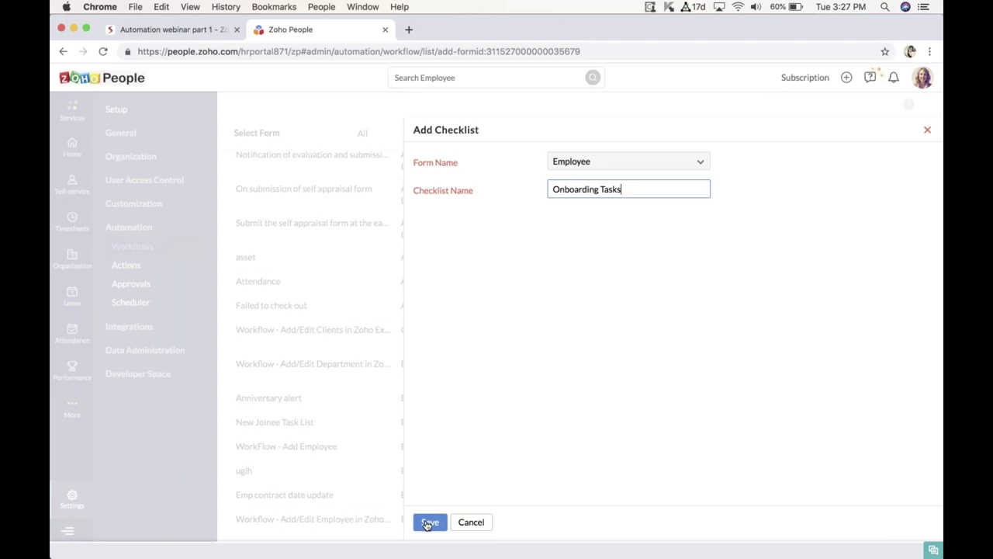
click(428, 523)
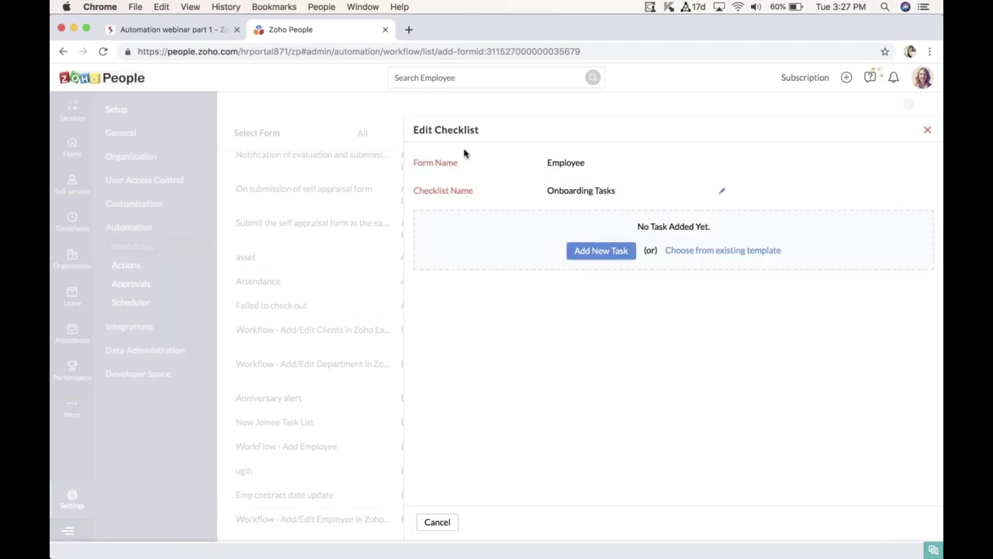
Step: Add a checklist task with display name 'Allocation' and task name 'Allocate place'
click(586, 254)
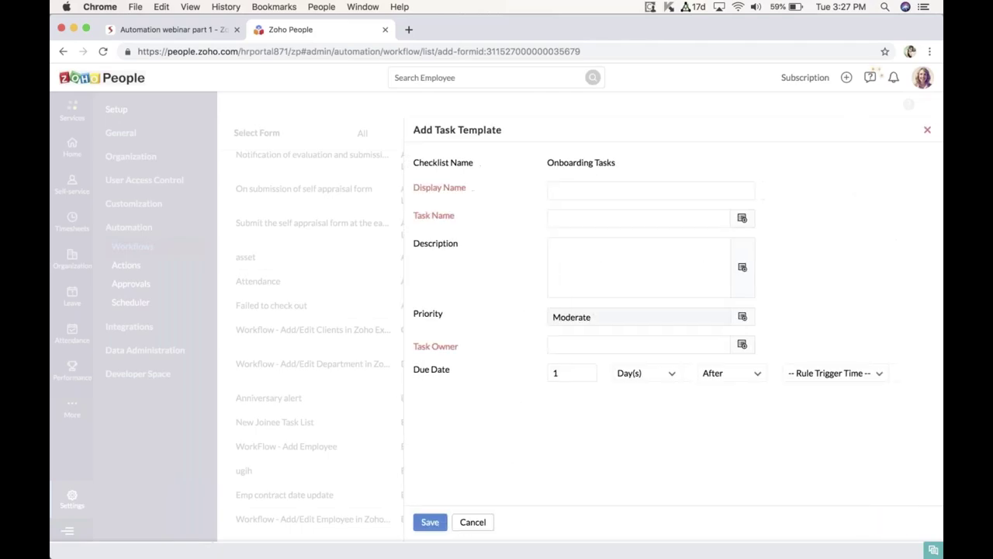
click(564, 190)
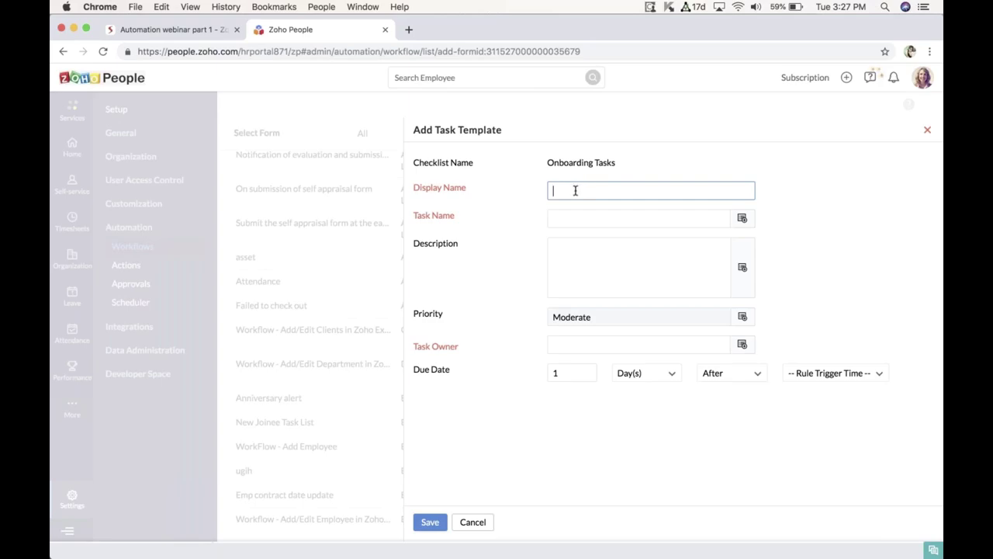
text(Allocati)
text(on)
text(Allo)
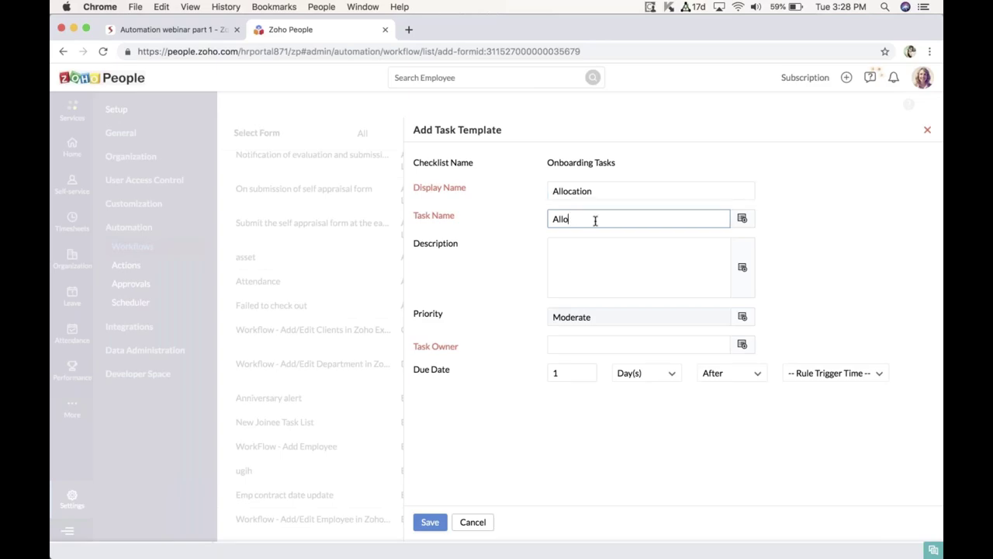
text(cate place)
click(660, 325)
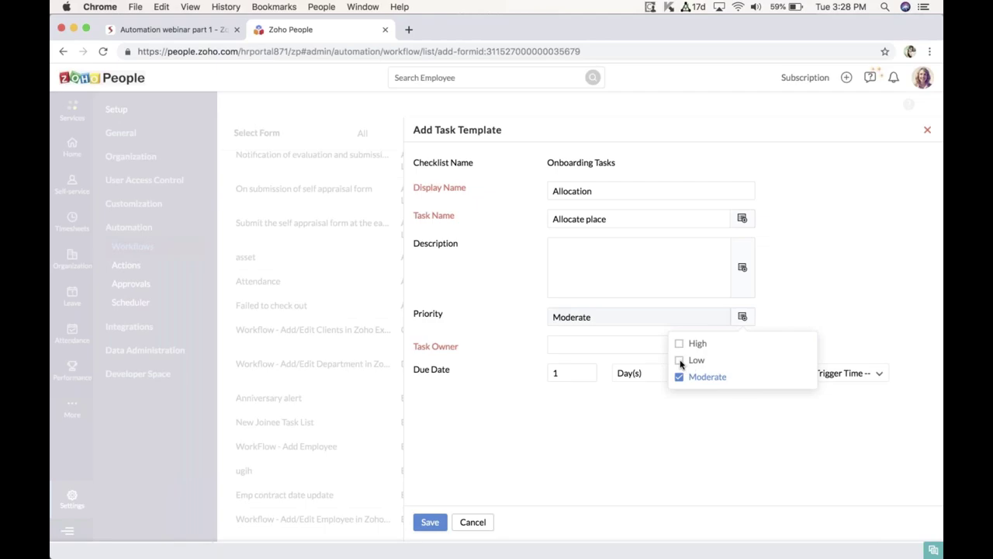
Step: Set the task priority to Low and assign the IT Admin team as owner
click(610, 348)
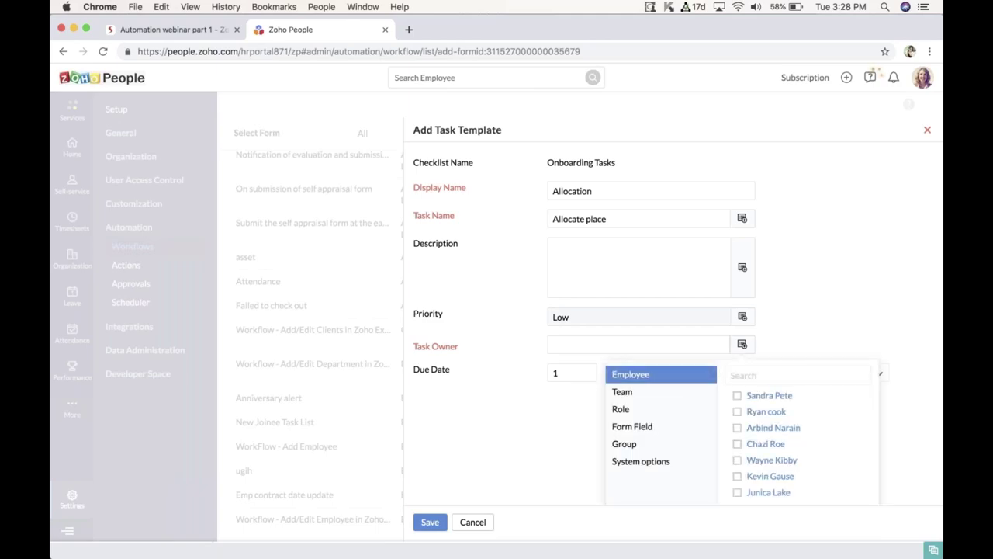
key(Escape)
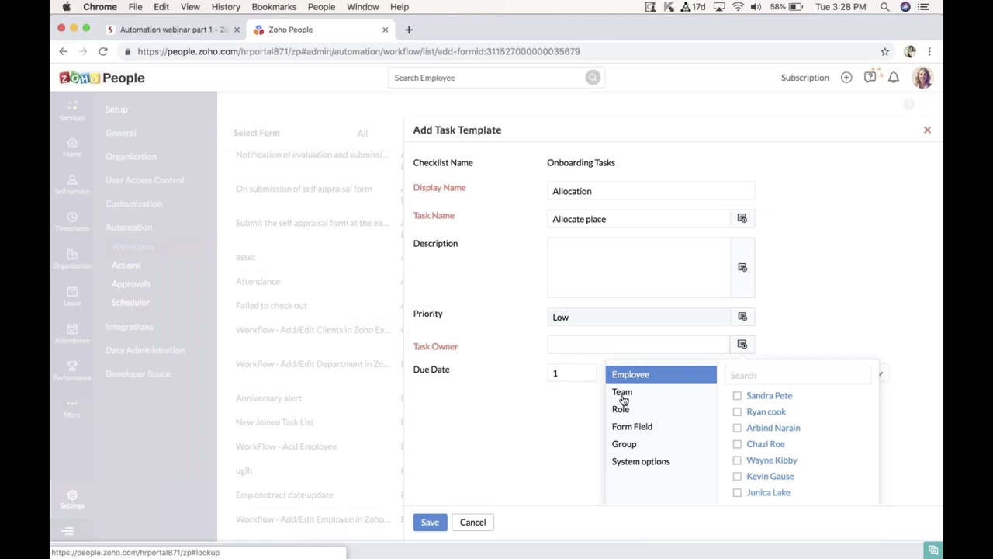
click(622, 399)
text(it)
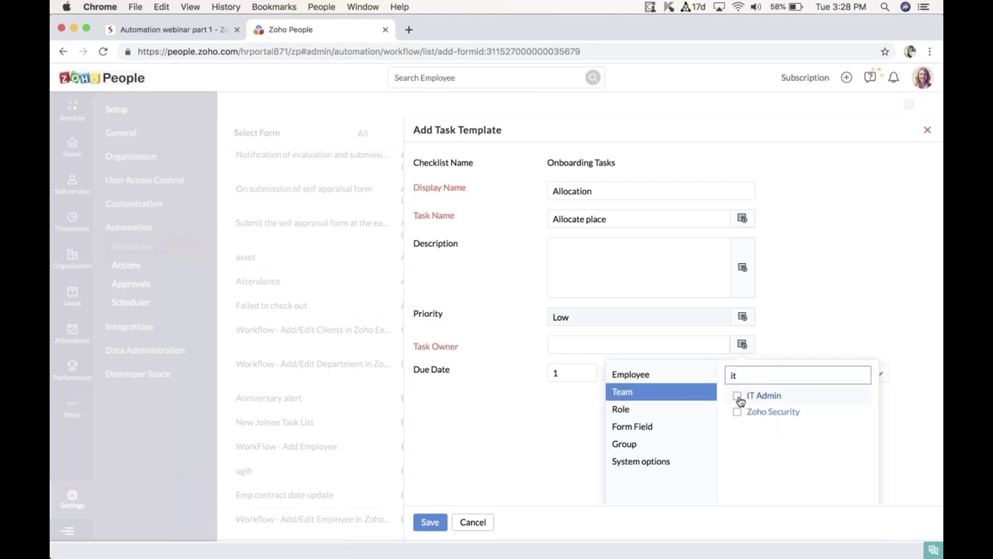
click(738, 397)
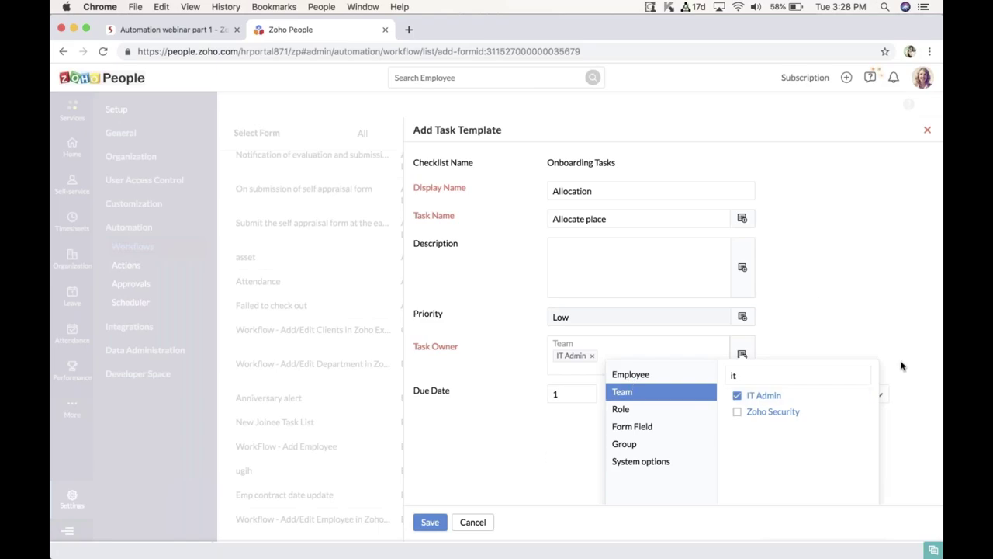
click(659, 423)
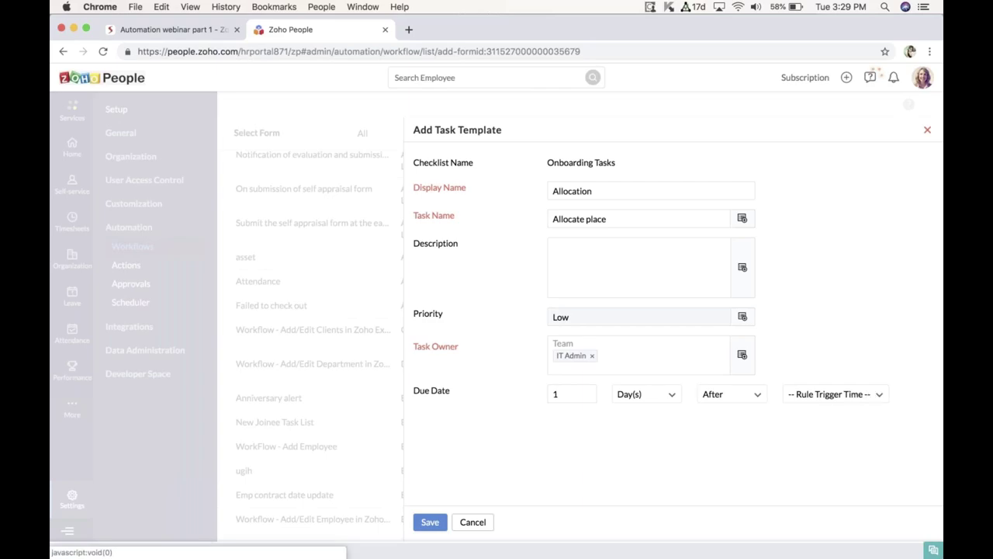
Step: Base the task's due date on Date of joining
click(877, 396)
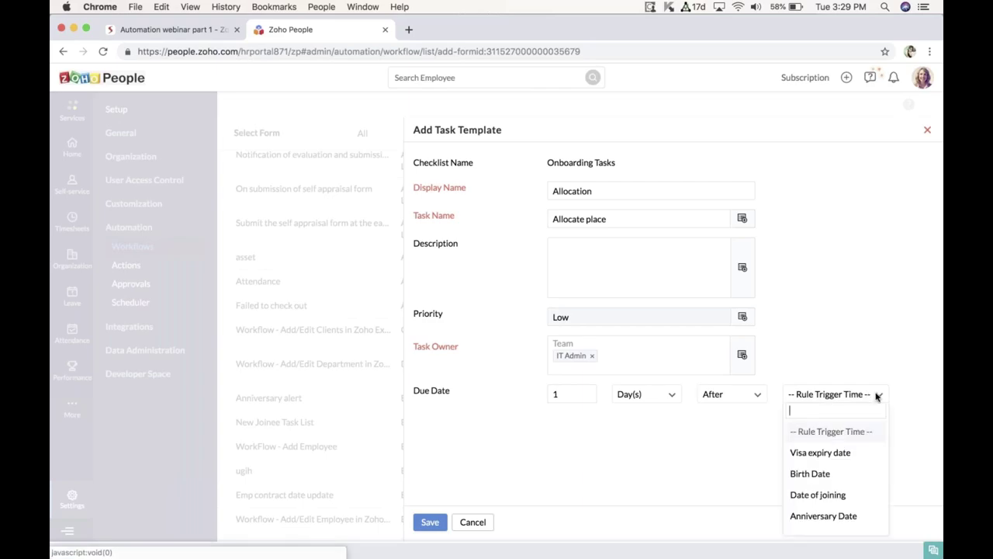
click(820, 494)
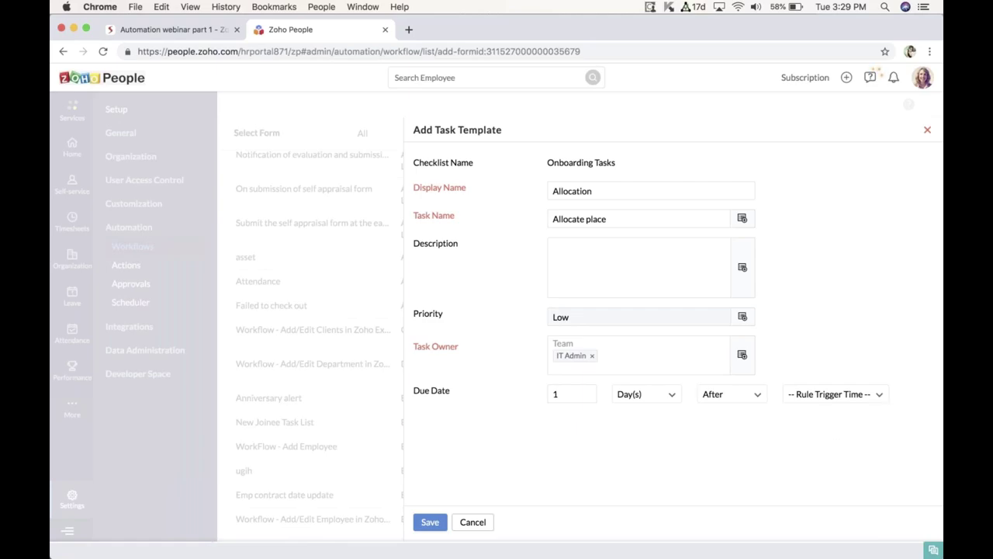
click(834, 394)
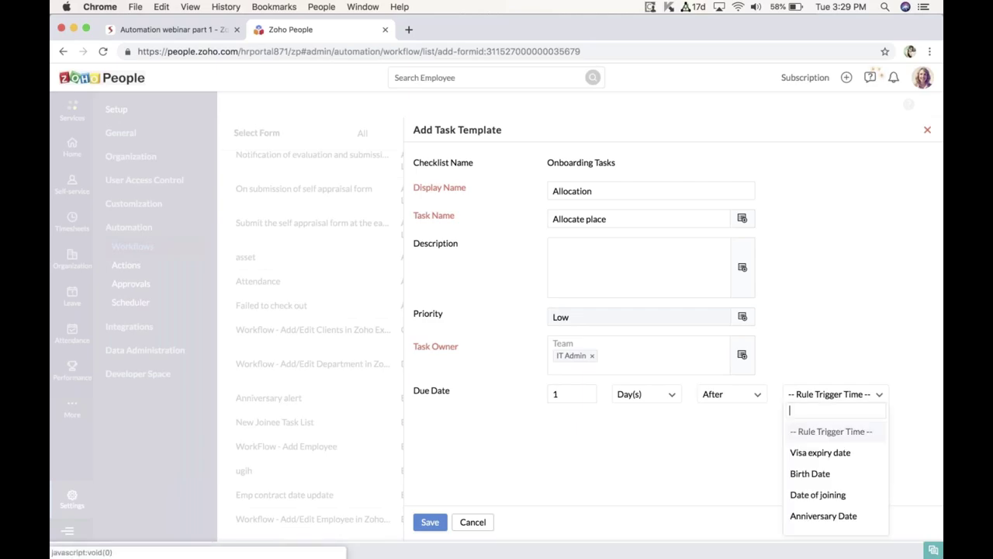
click(804, 496)
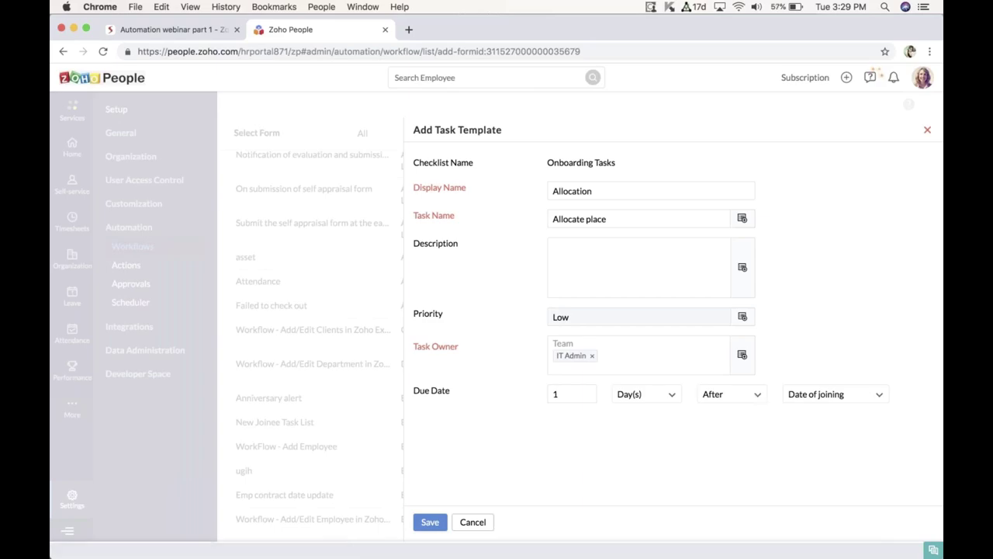
Step: Make the task due 1 day before joining and save the Allocation task
click(756, 397)
right_click(753, 397)
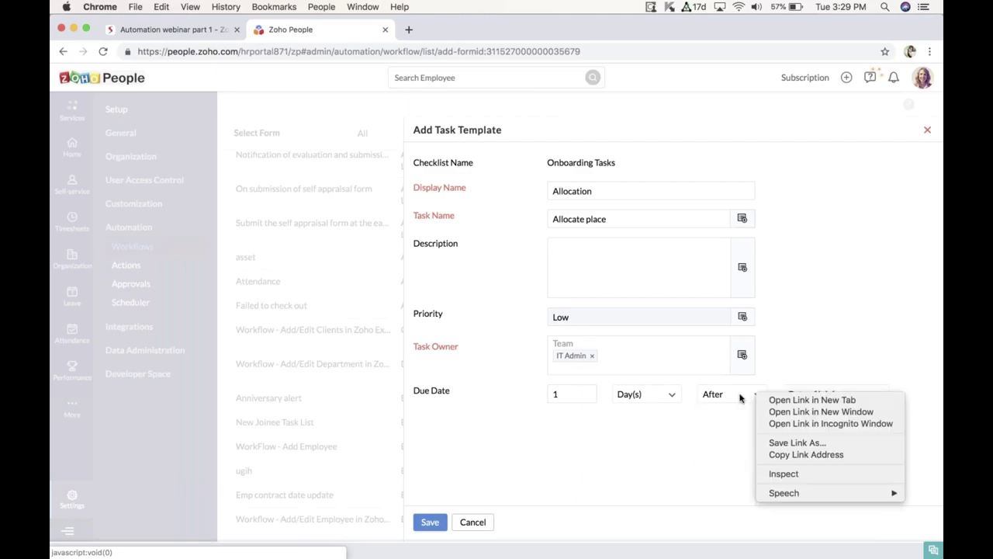
click(747, 398)
click(757, 397)
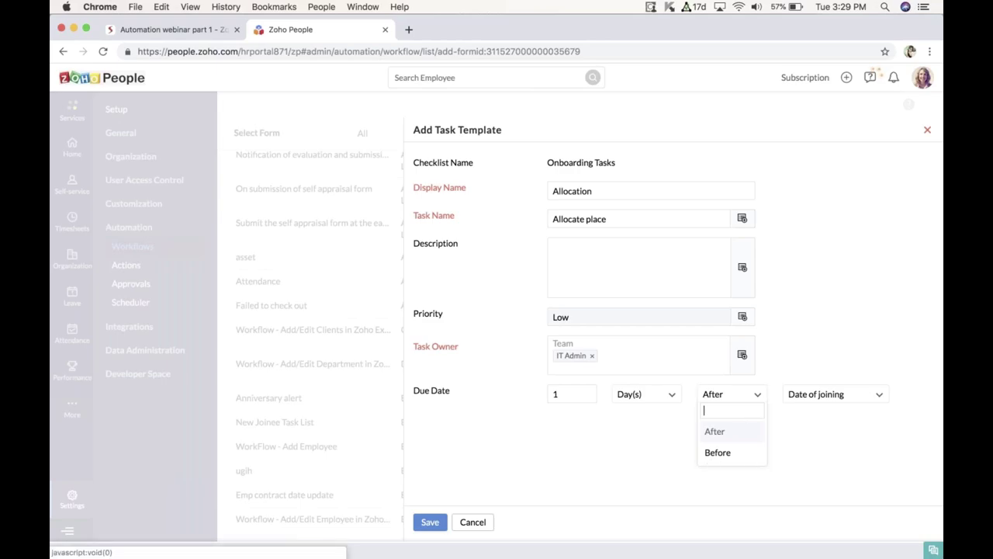
click(727, 454)
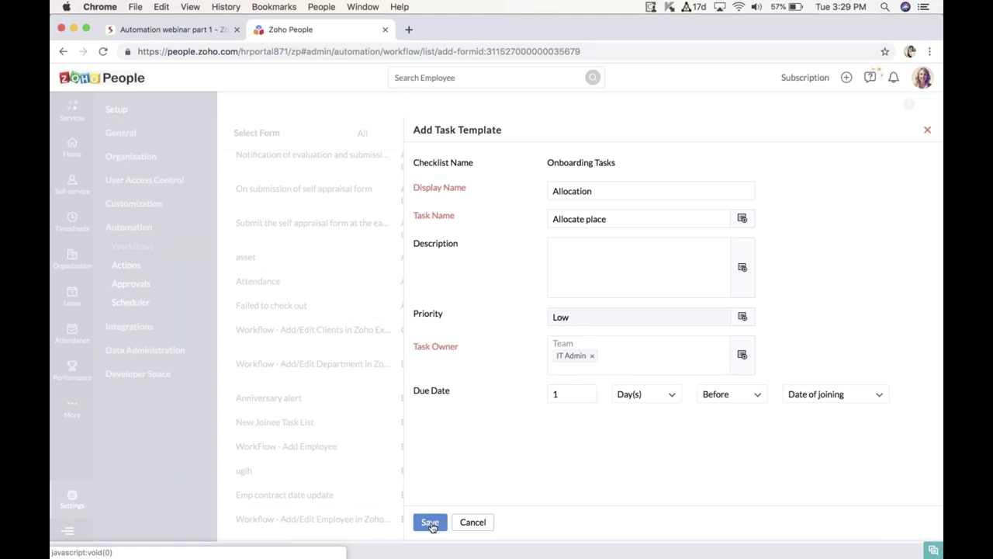
click(432, 525)
right_click(431, 525)
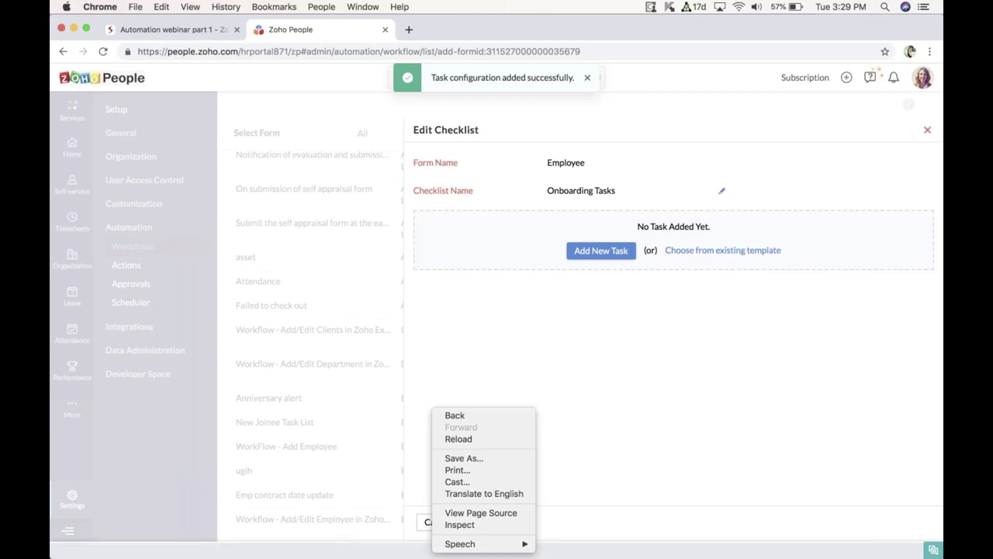
Step: Leave the checklist editor and select the existing Onboarding Tasks checklist under the workflow's Checklists action
click(702, 288)
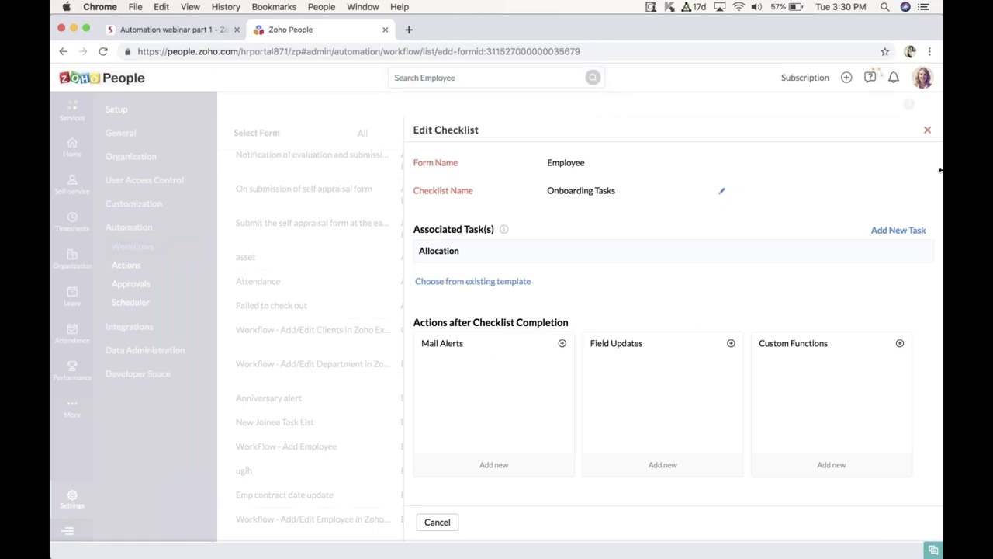
click(928, 131)
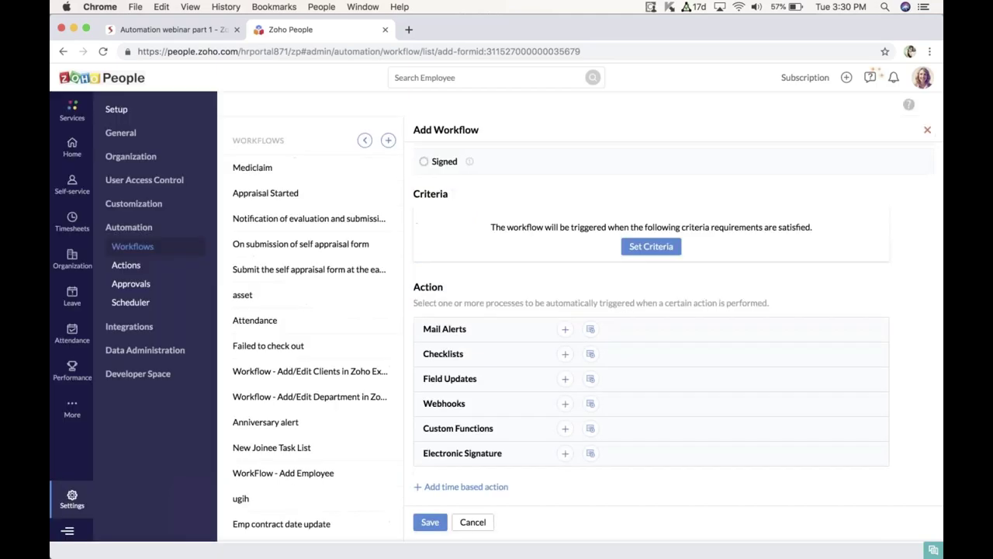
click(591, 357)
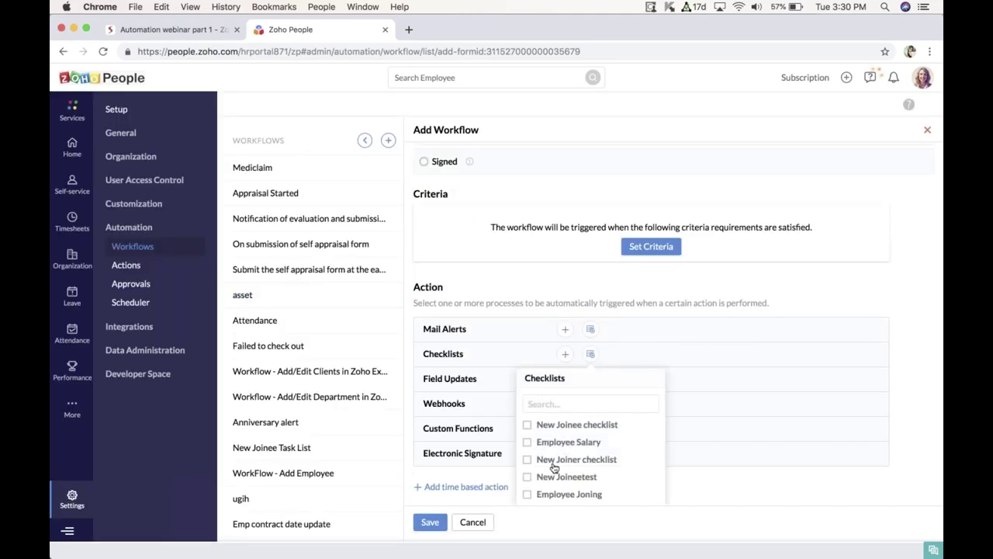
scroll(551, 476, down, 5)
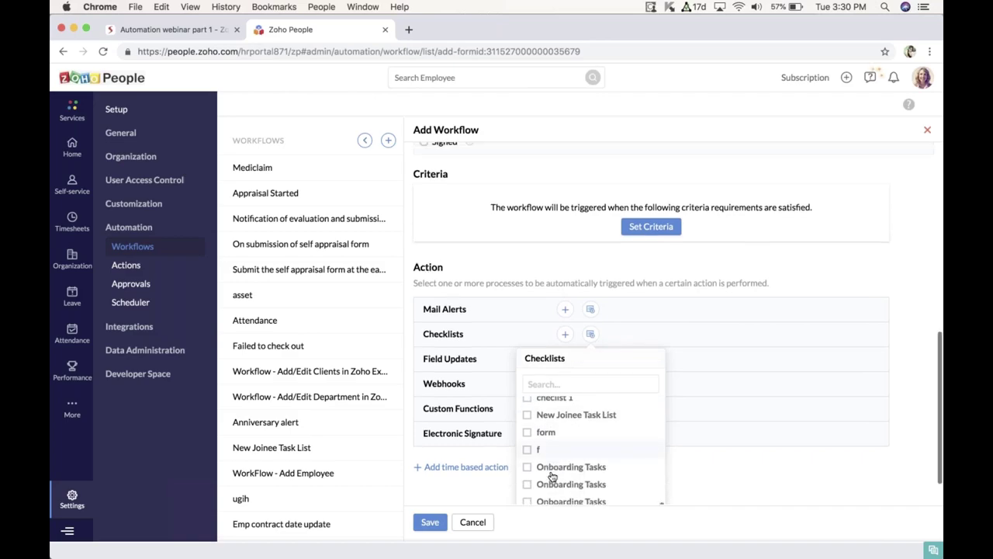
scroll(550, 476, down, 1)
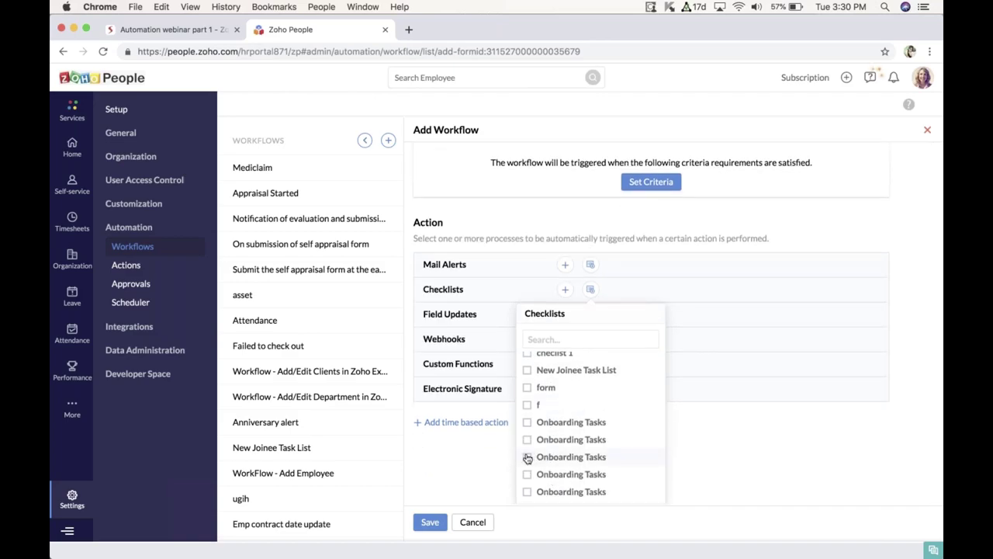
click(527, 458)
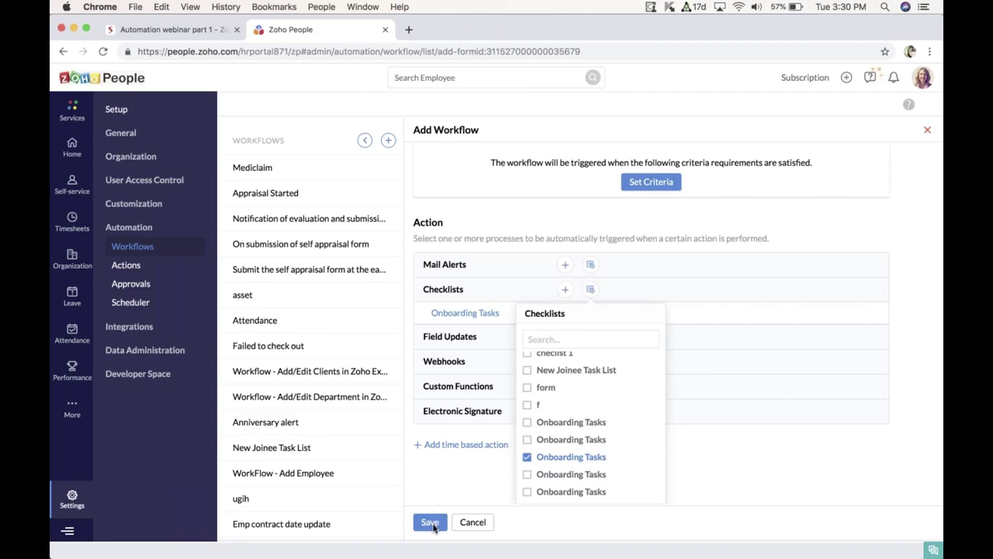
click(430, 524)
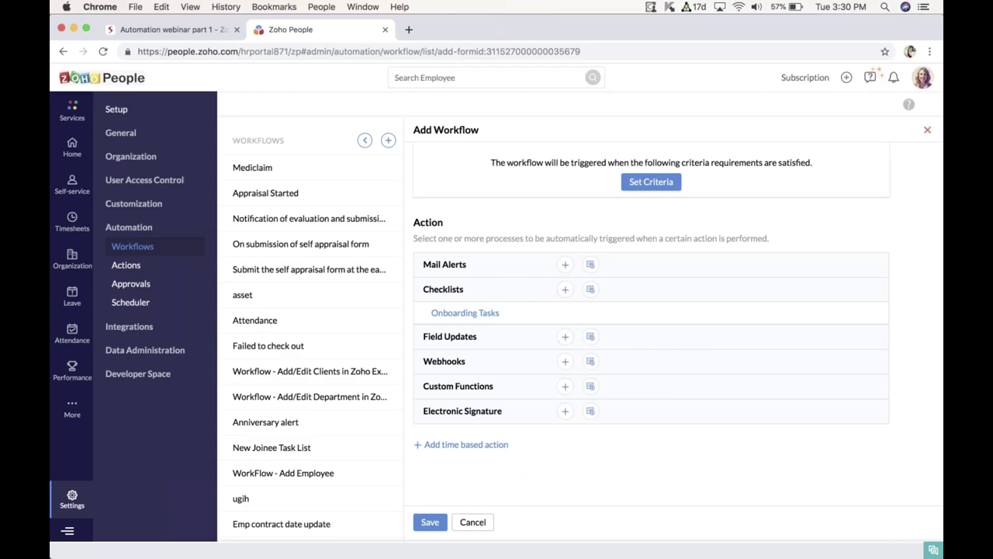
scroll(505, 310, up, 5)
scroll(499, 350, down, 1)
scroll(499, 352, down, 3)
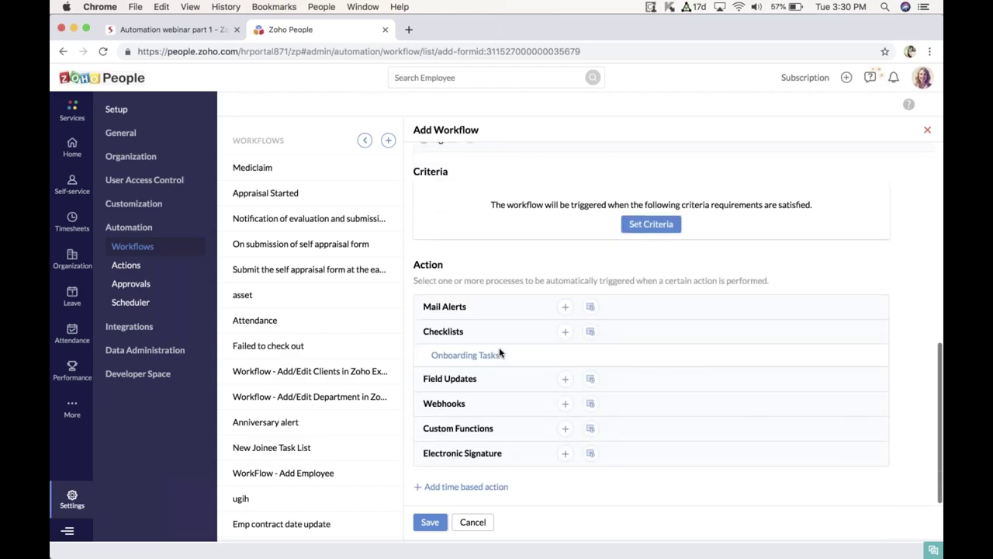
Step: Play the Automation webinar part 1 deck full screen from slide 10, Scenario 3: Triggering Exit Survey
click(164, 30)
click(94, 487)
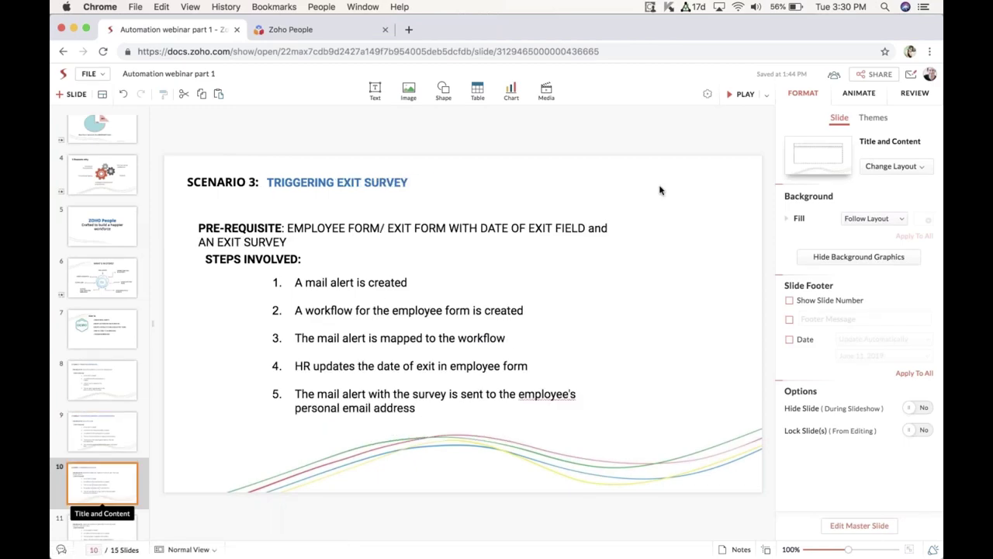
click(741, 95)
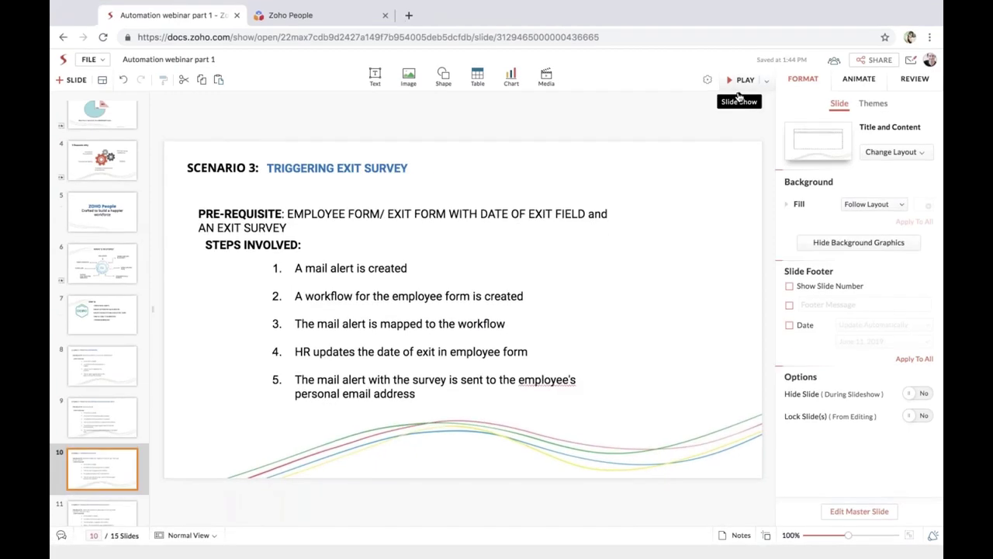
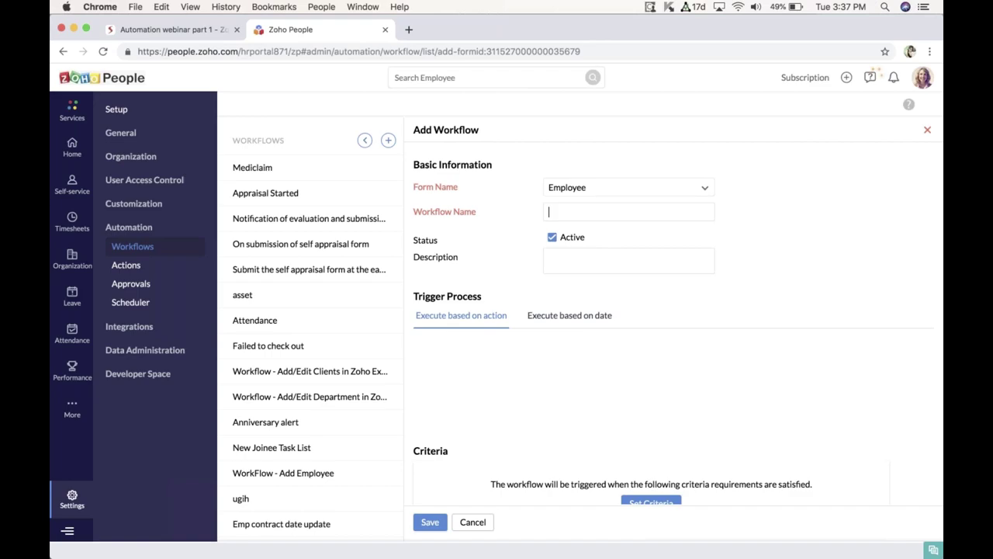
Step: Reload the workflow page and enter 'Disable login for contract employees' as the workflow name
key(super+r)
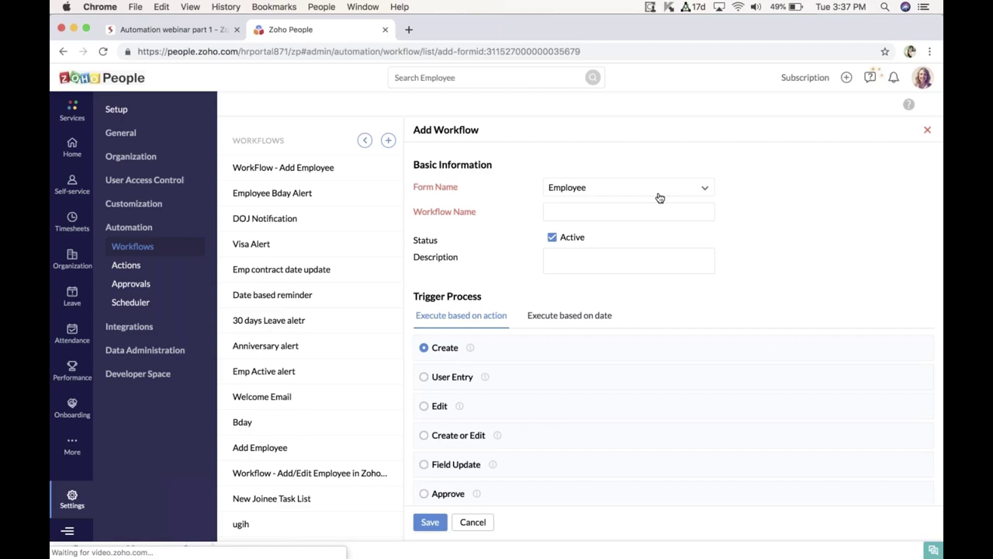
click(598, 215)
text(Dis)
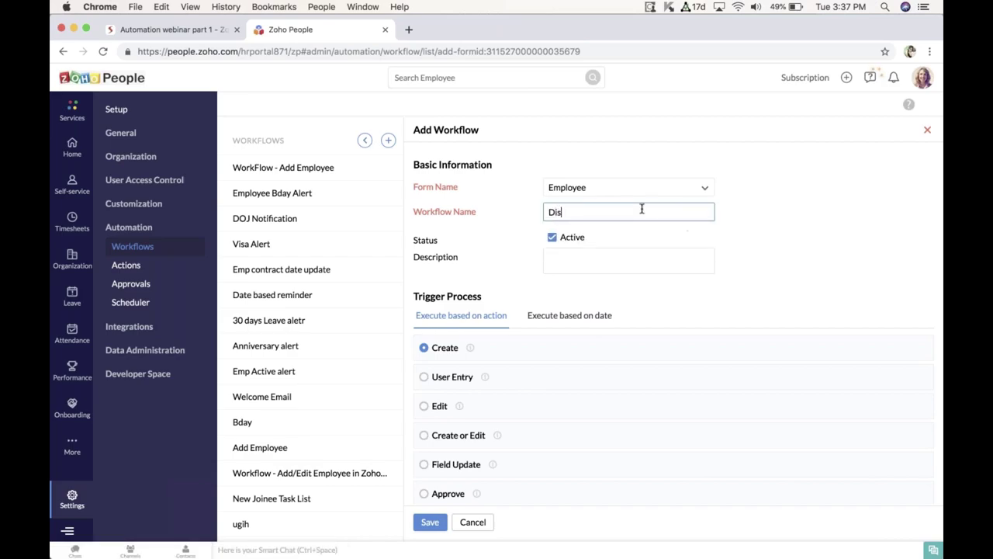
text(able login for ocntrac)
key(BackSpace)
key(BackSpace)
key(BackSpace)
key(BackSpace)
key(BackSpace)
key(BackSpace)
key(BackSpace)
text(contract emplpoyees)
key(BackSpace)
key(BackSpace)
key(BackSpace)
key(BackSpace)
key(BackSpace)
key(BackSpace)
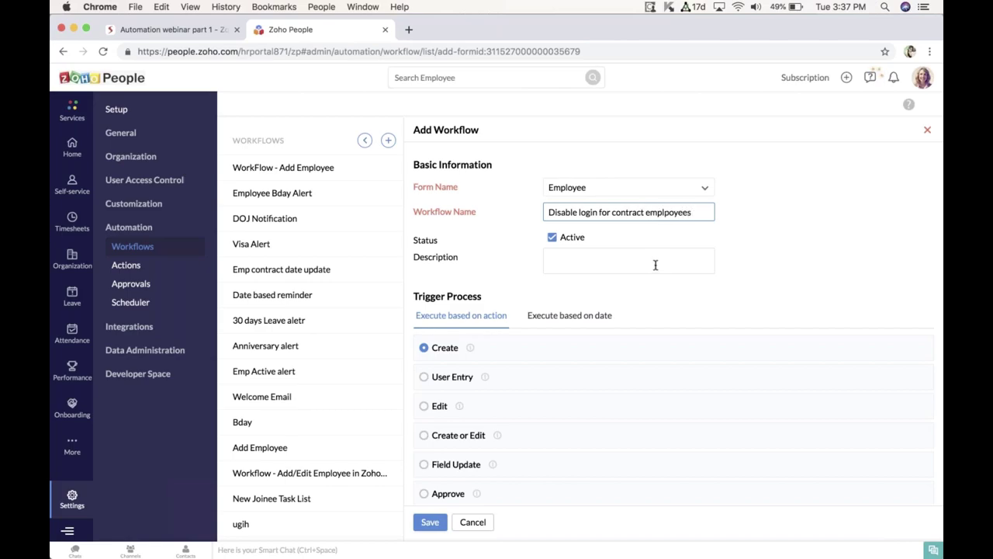
text(oyees)
scroll(597, 280, down, 3)
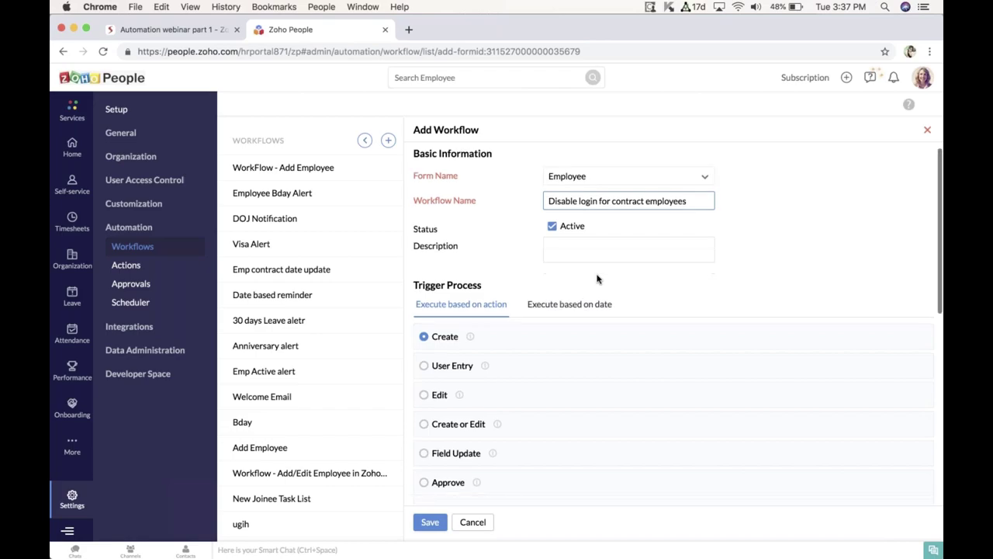
scroll(566, 291, down, 3)
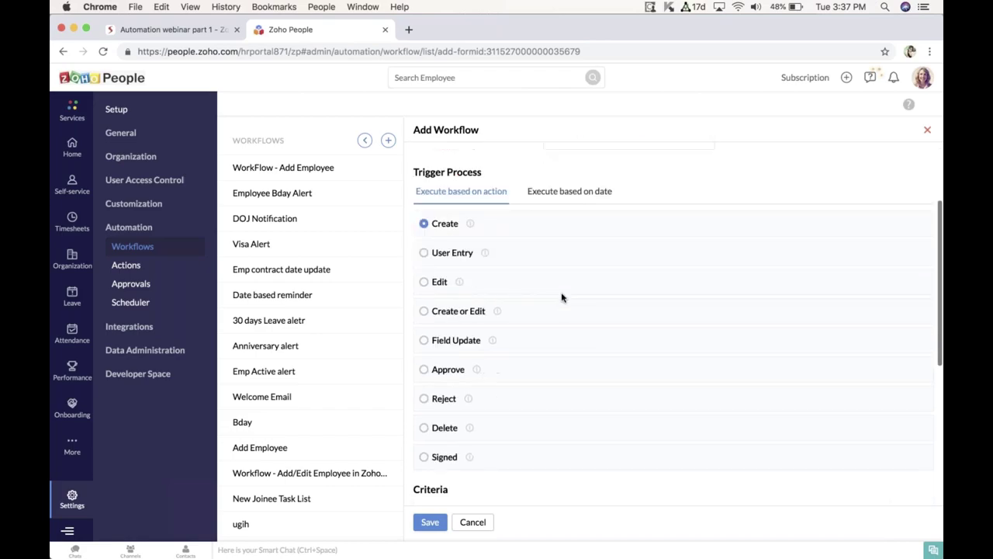
scroll(582, 196, up, 1)
Step: Switch to date-based execution and pick Contract end date as the trigger field
click(570, 215)
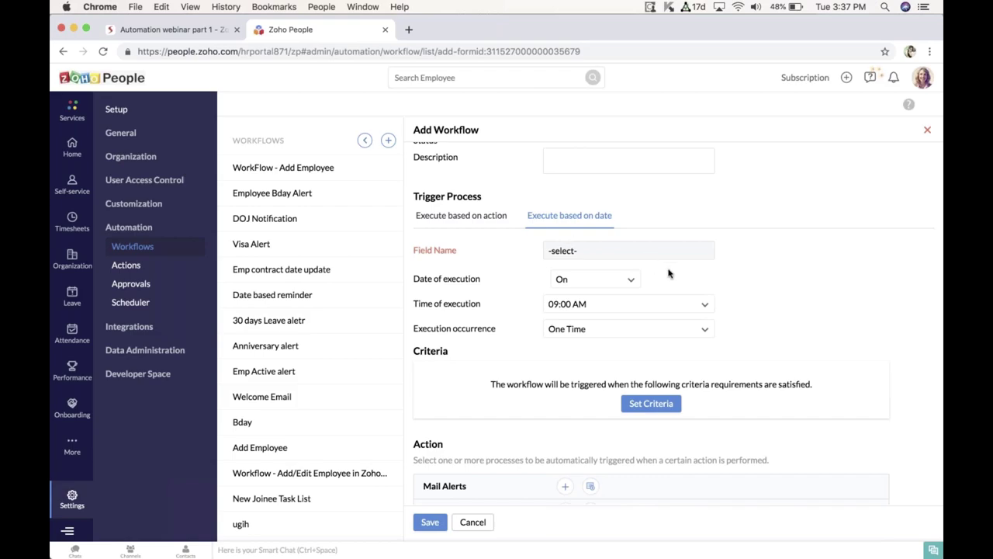
click(642, 250)
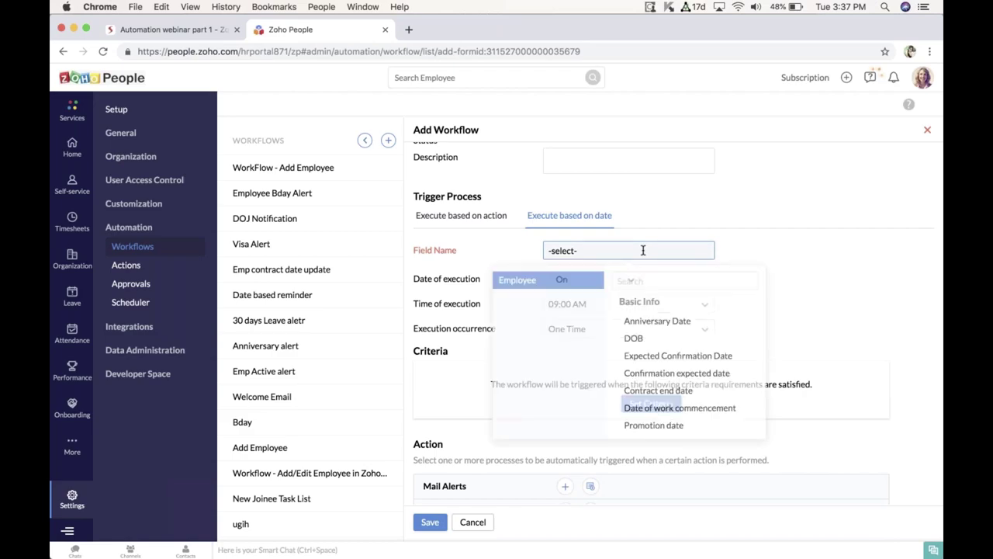
click(637, 280)
text(c)
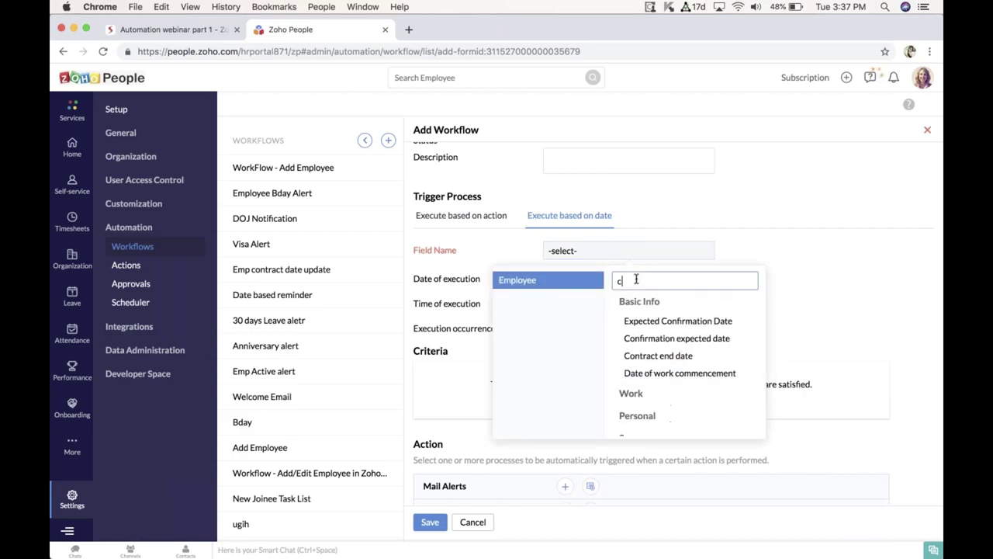
text(ontr)
click(655, 321)
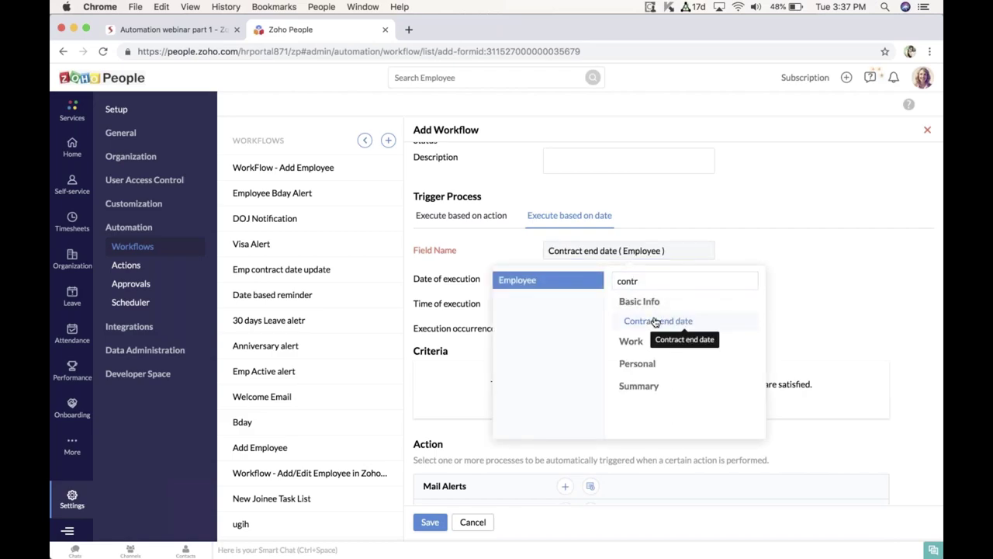
scroll(749, 232, down, 1)
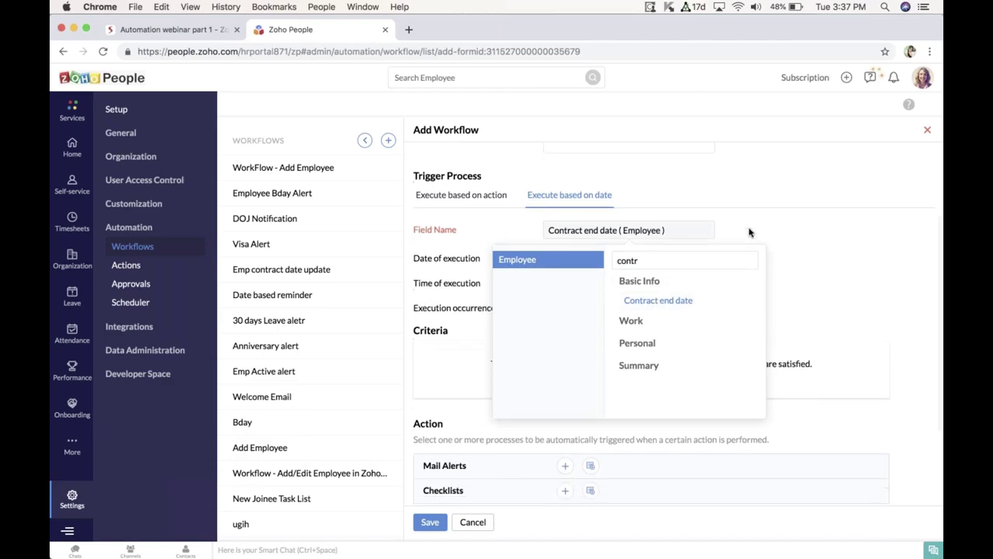
click(678, 302)
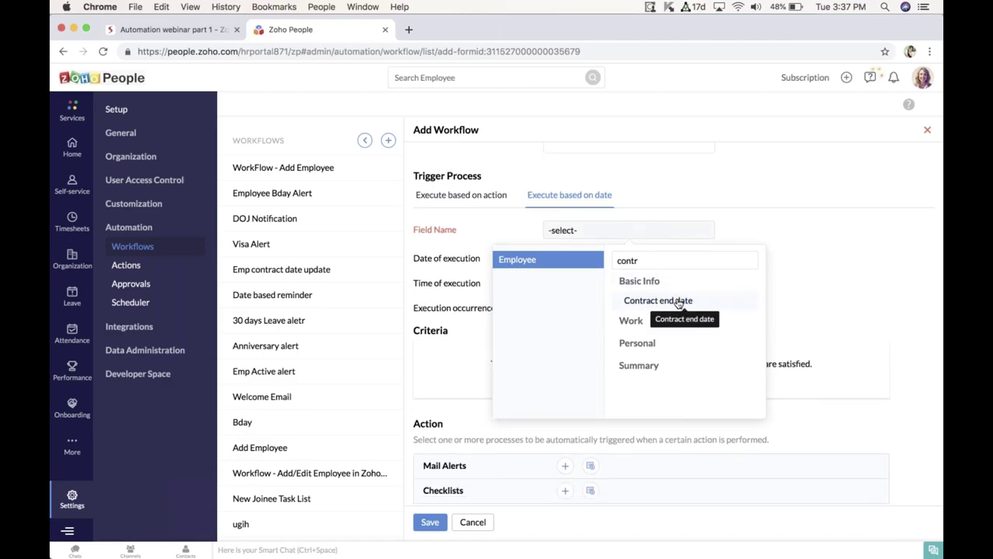
click(679, 301)
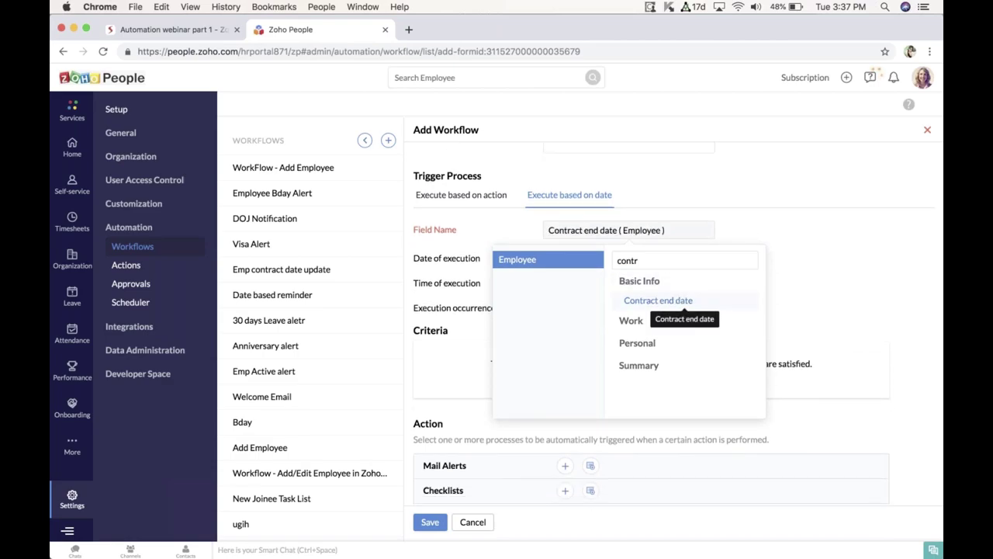
click(840, 272)
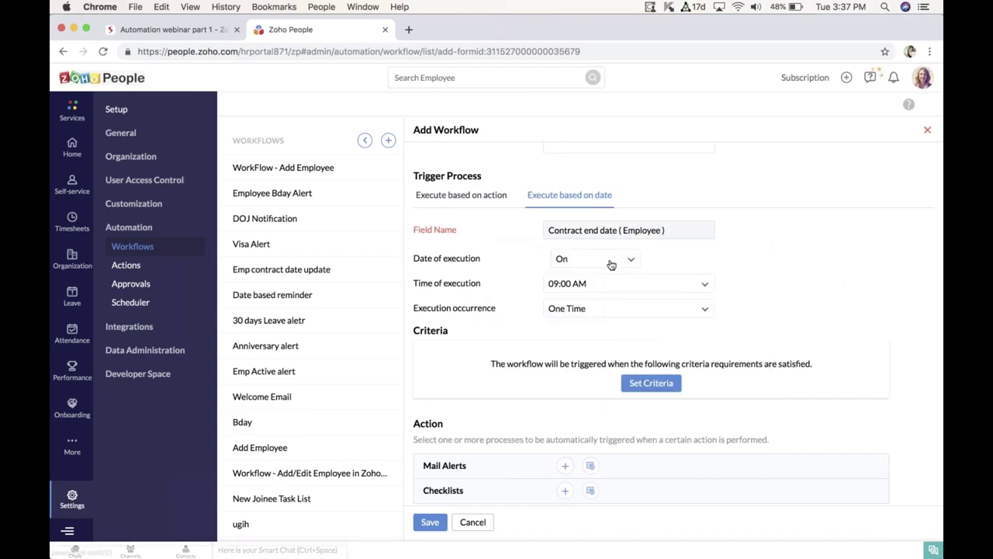
Step: Open the Date of execution options for when the workflow runs
scroll(673, 325, down, 1)
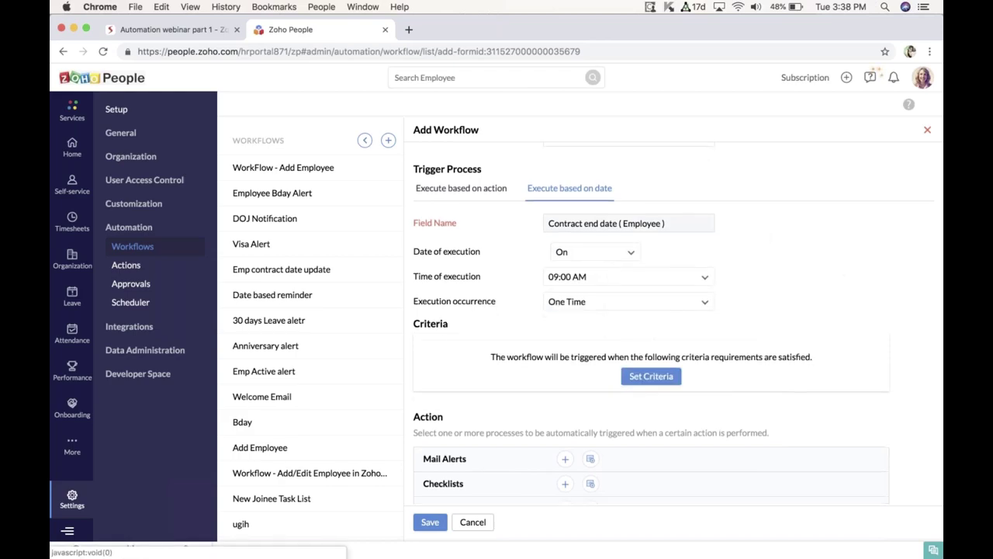
scroll(673, 325, down, 3)
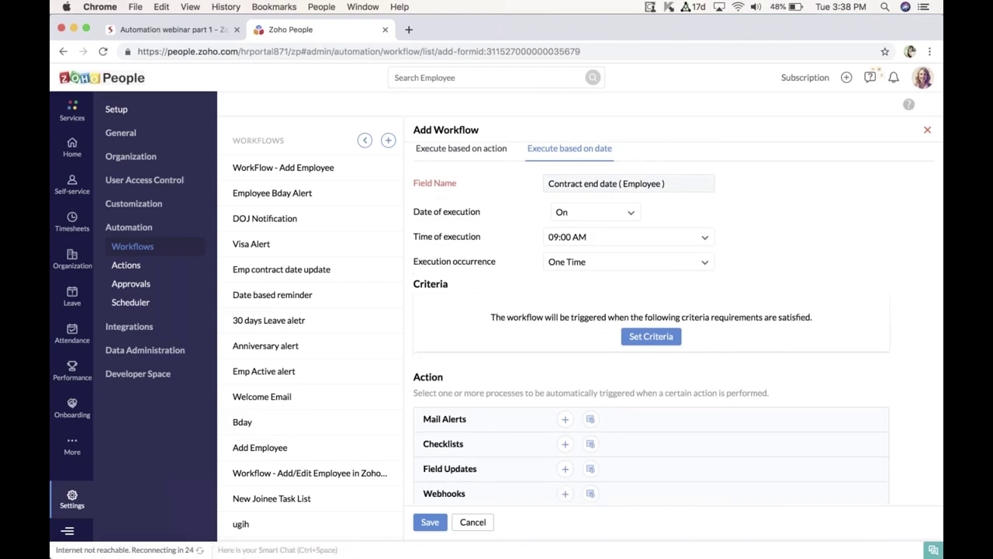
scroll(674, 325, down, 1)
scroll(594, 232, up, 2)
click(593, 231)
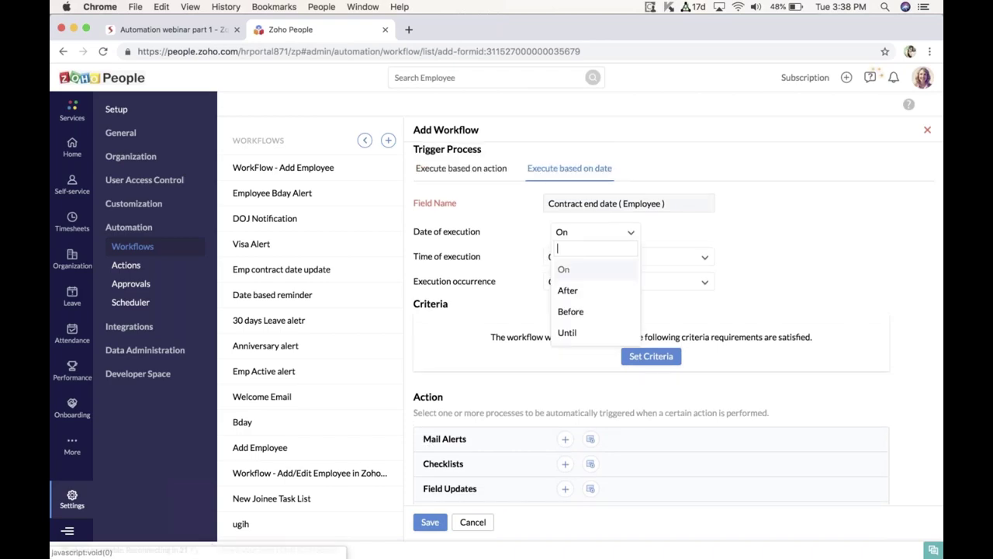
Step: Set execution to After the contract end date by 1 day
click(582, 300)
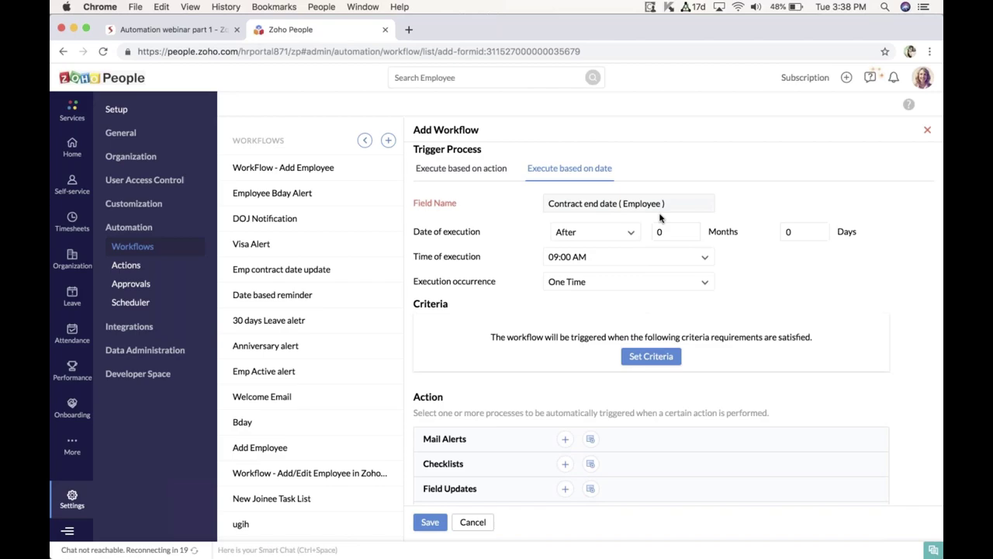
click(791, 231)
text(1)
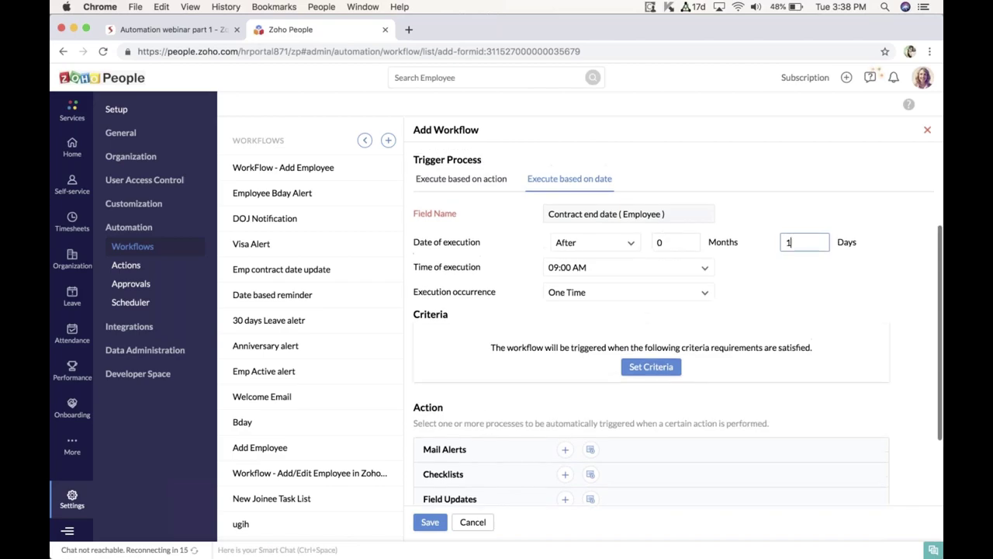
scroll(790, 231, down, 1)
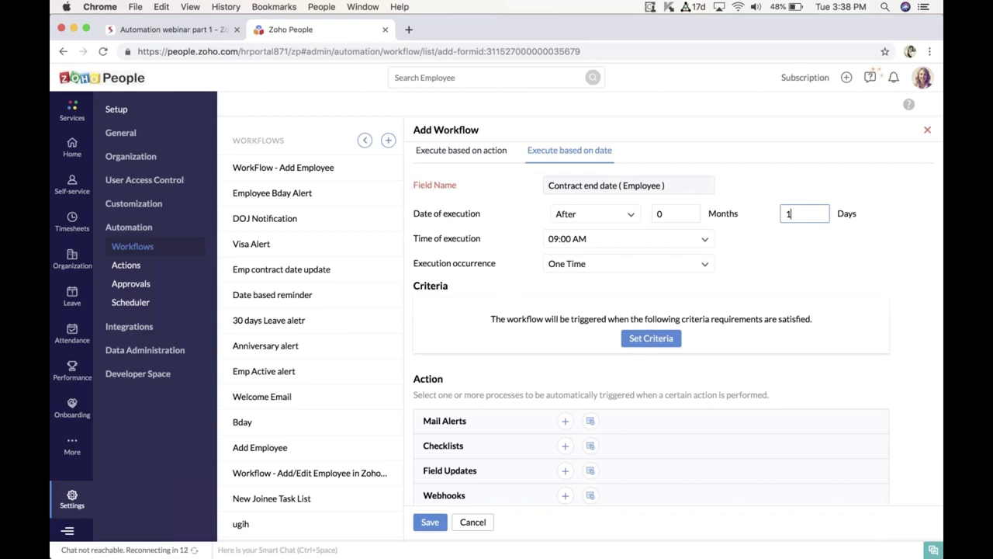
scroll(592, 388, down, 3)
scroll(592, 388, up, 1)
scroll(500, 355, up, 5)
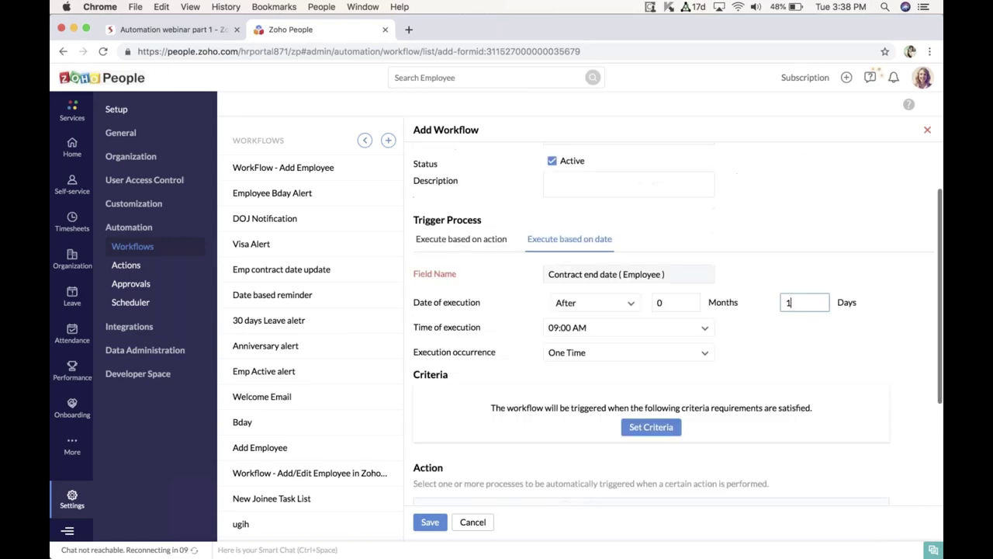
scroll(501, 354, down, 6)
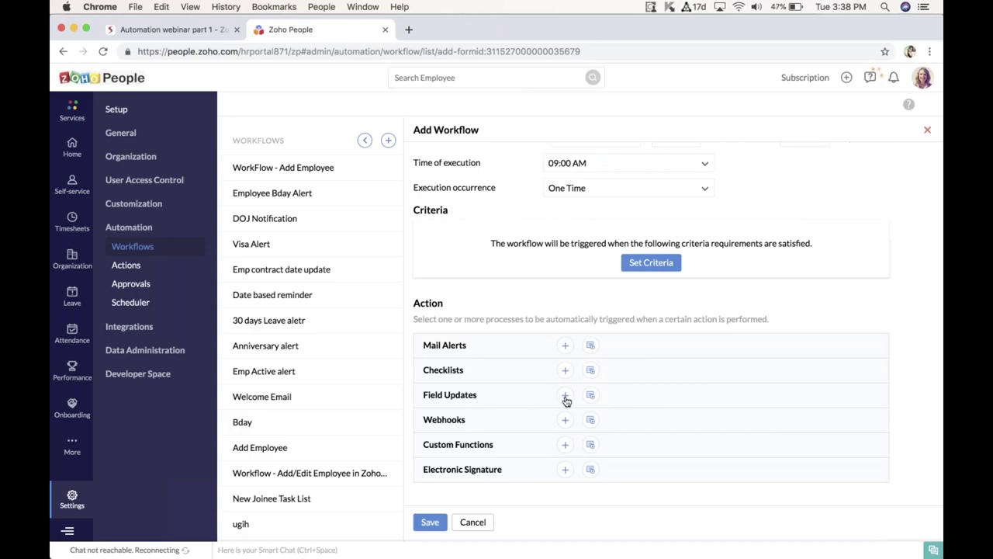
Step: Add a new field update named 'Disable login for contract employees'
click(565, 394)
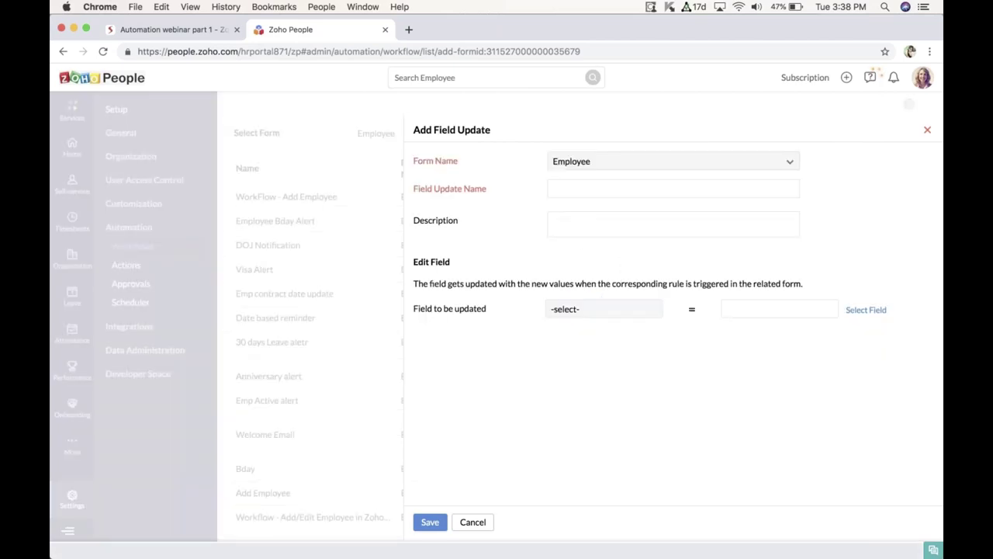
click(570, 191)
text(Disbal)
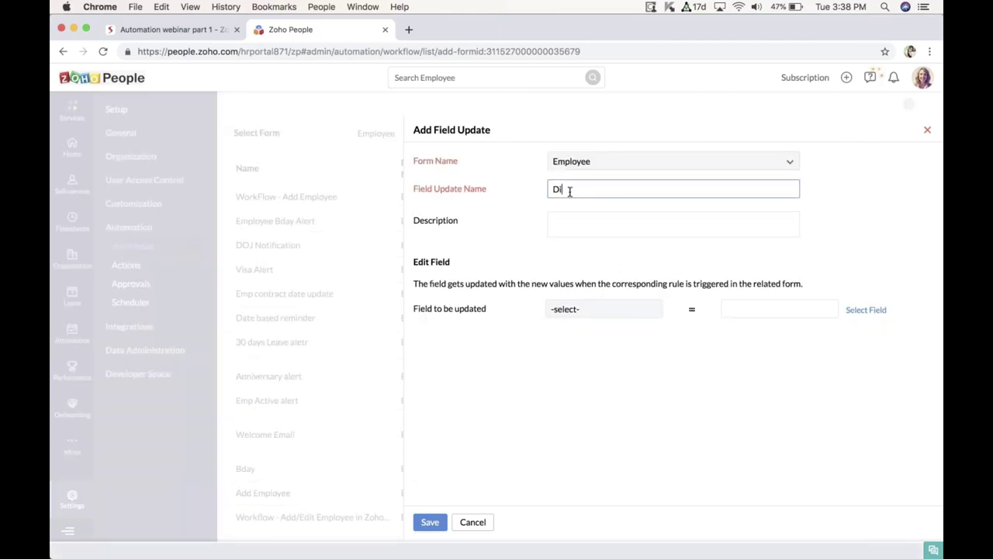
key(BackSpace)
key(BackSpace)
key(BackSpace)
text(able login for o)
text(ontract employee)
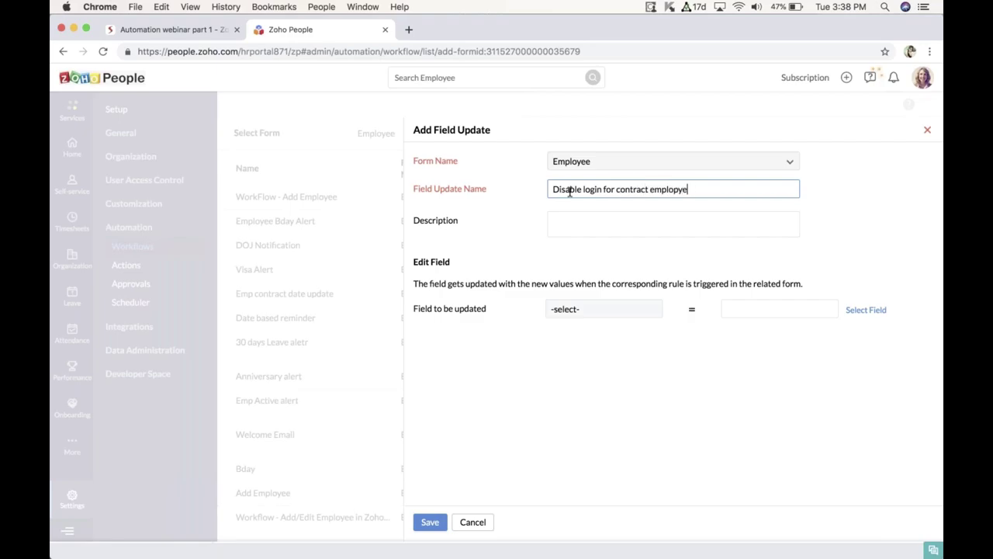
key(BackSpace)
key(BackSpace)
text(yees)
click(597, 231)
click(596, 231)
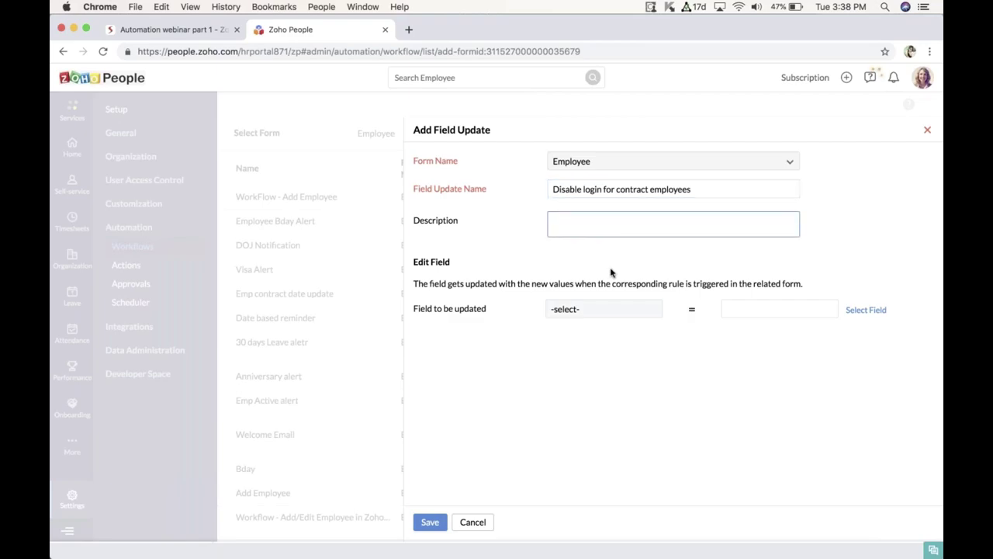
Step: Make the field update set Employee status to Terminated and save it
click(559, 311)
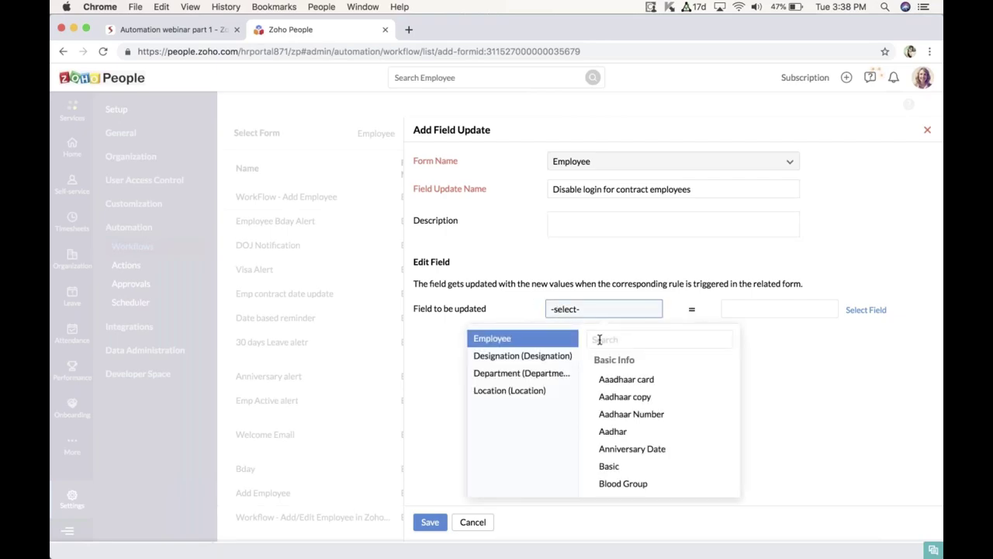
click(599, 339)
text(emplo)
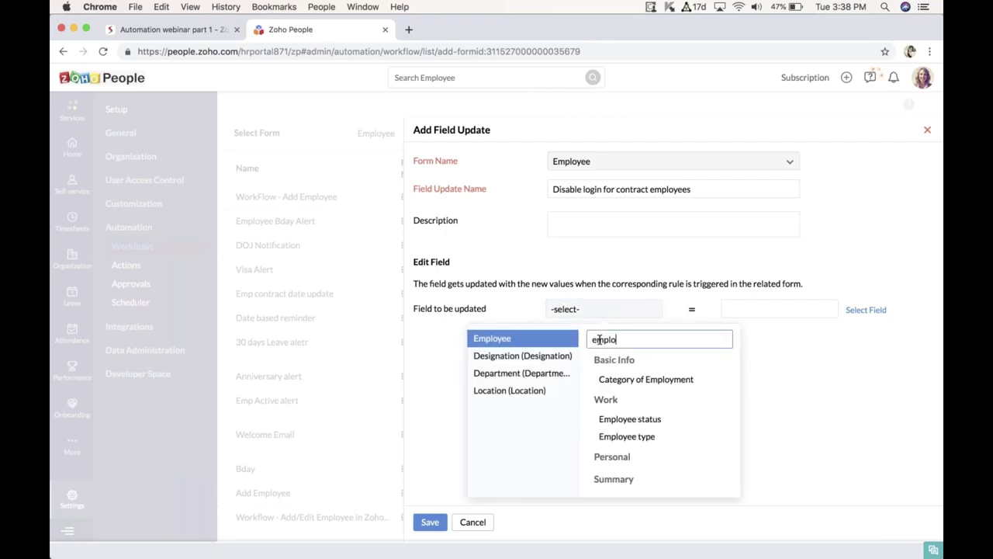
text(yee)
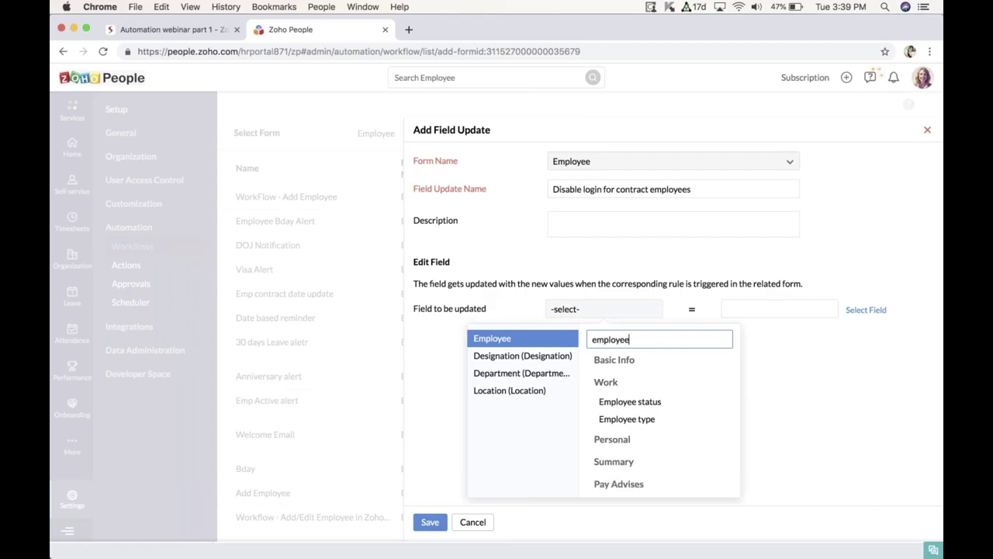
click(620, 403)
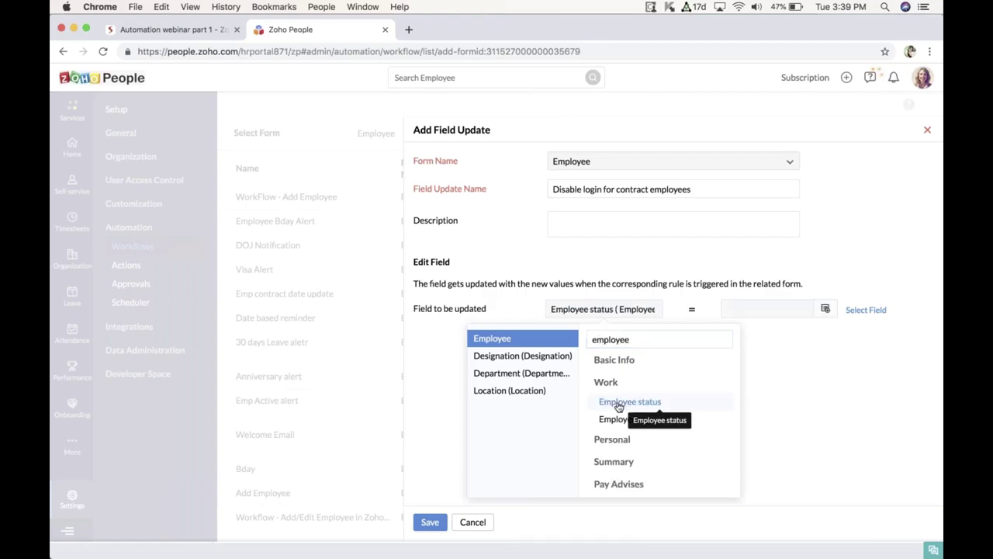
click(904, 419)
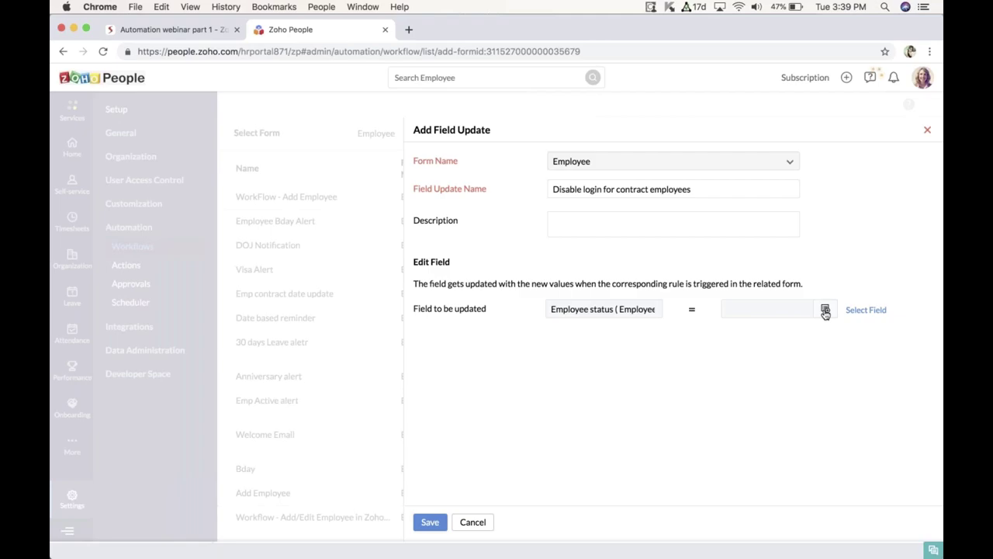
click(825, 310)
click(775, 353)
click(428, 524)
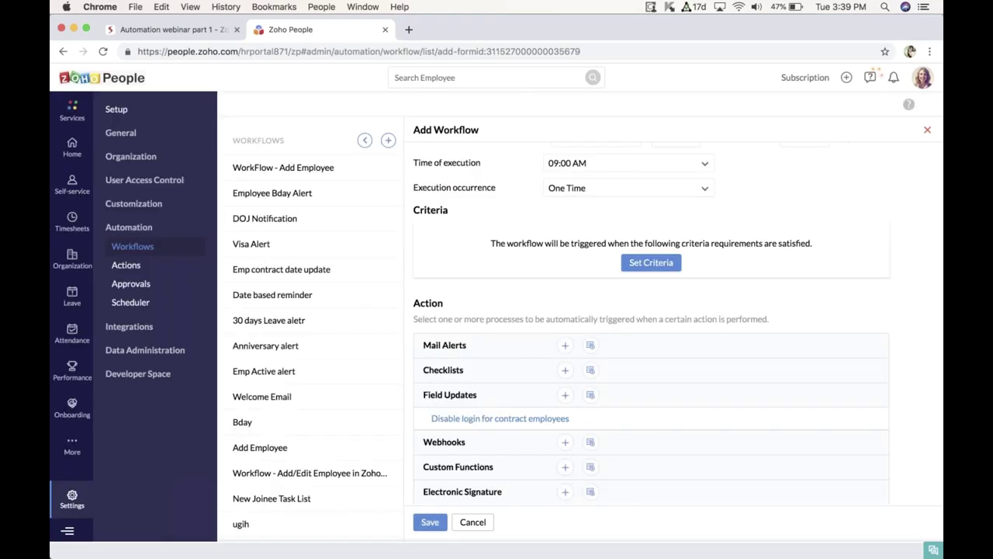
Step: Play the 'Automation webinar part 1' slideshow and advance to slide 12
scroll(489, 326, down, 1)
scroll(490, 326, up, 3)
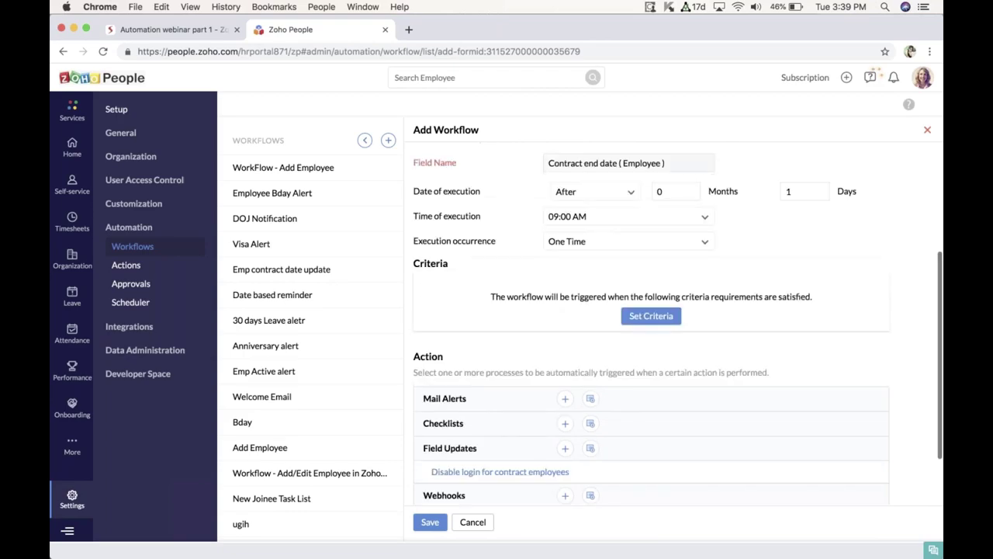
scroll(614, 358, up, 3)
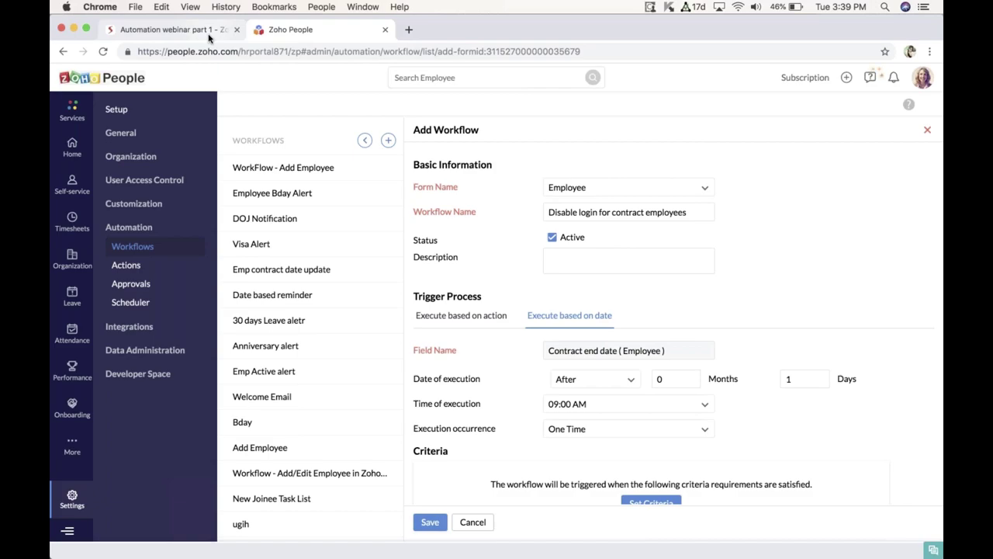
click(171, 29)
key(Escape)
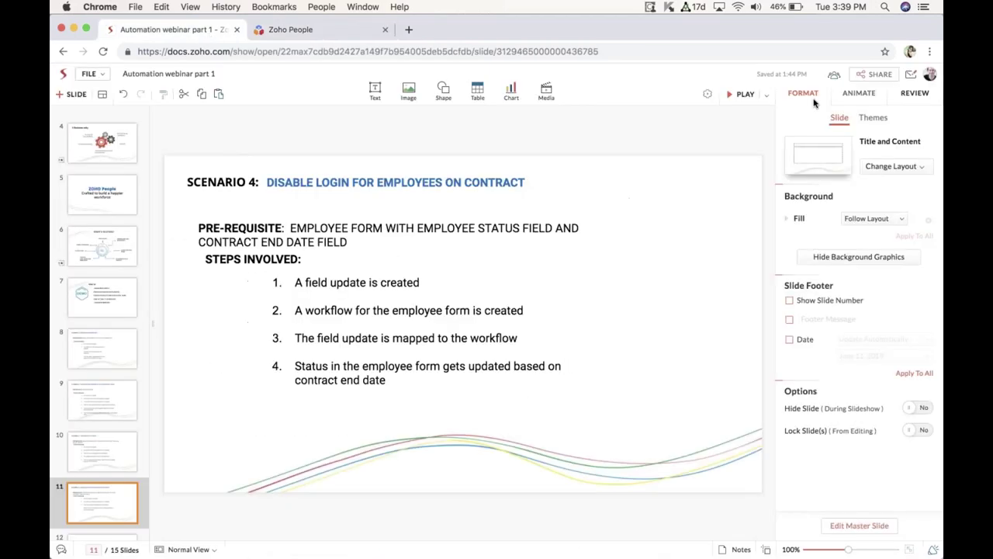
click(741, 94)
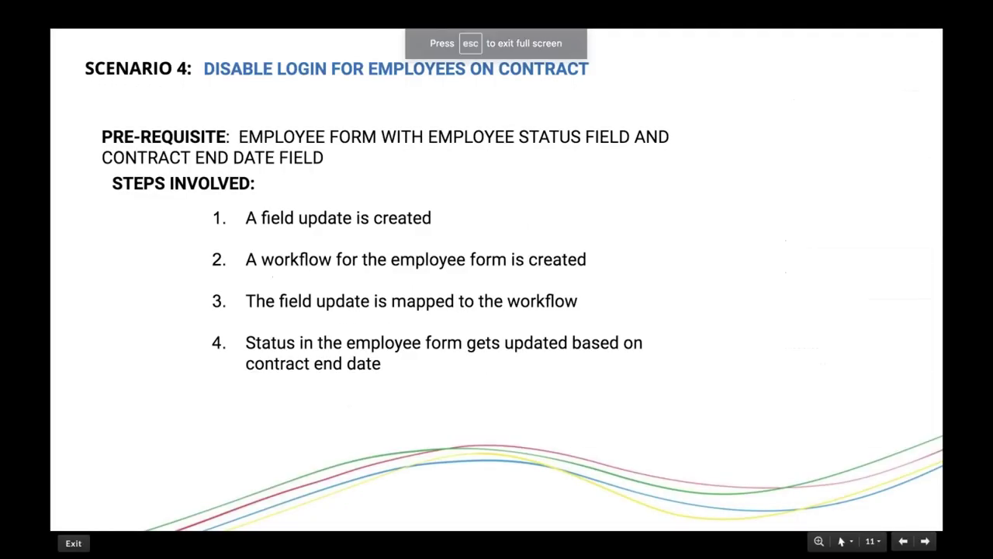
key(Right)
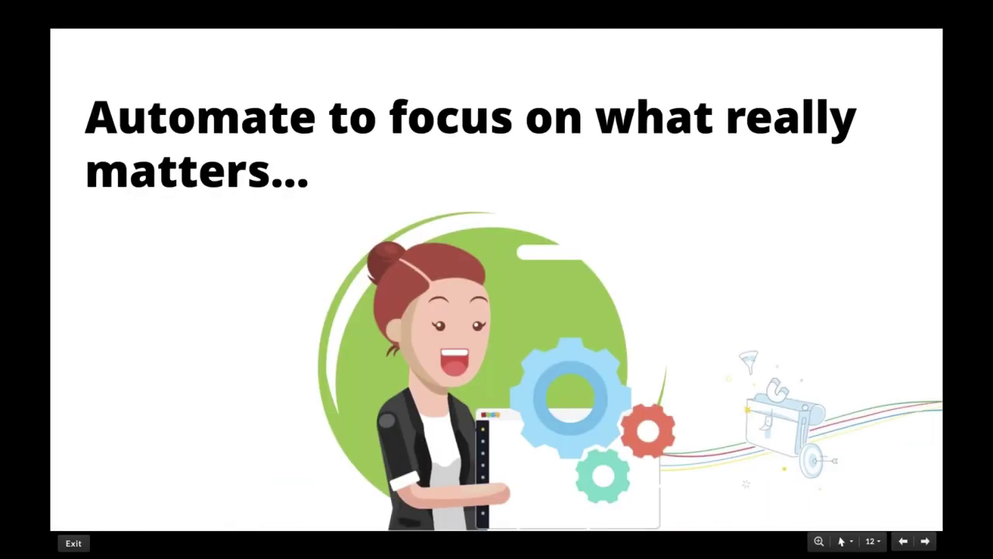